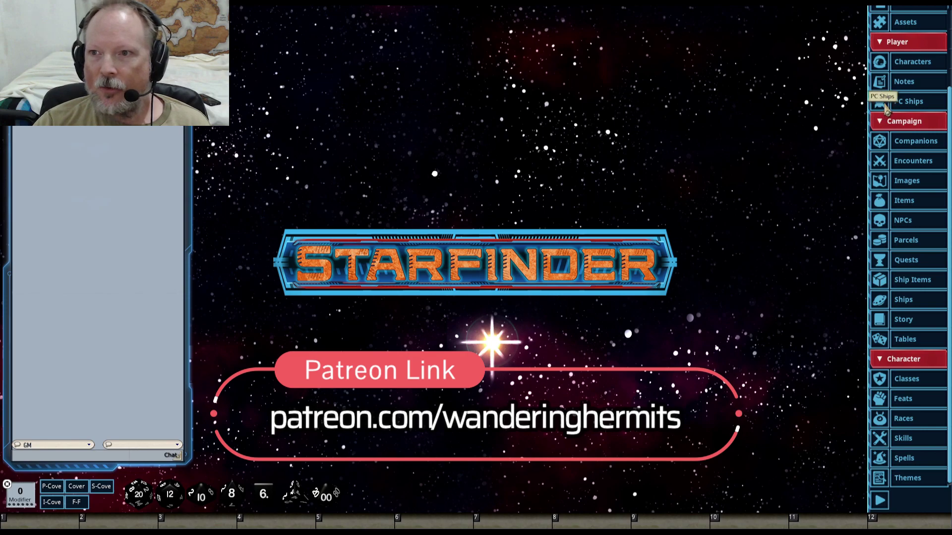
Step: Create a new blank character, close the character list and reposition the character sheet with clear space beside it
scroll(891, 100, up, 2)
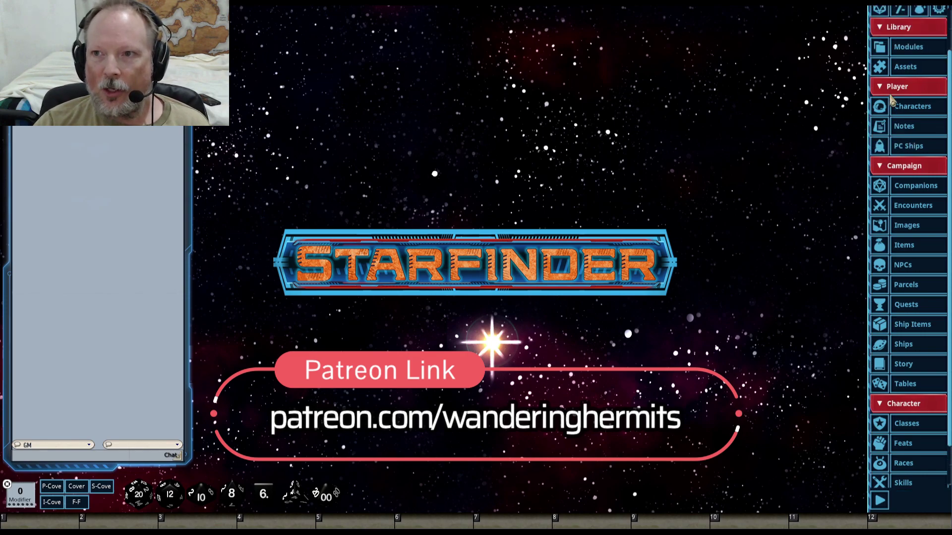
click(891, 104)
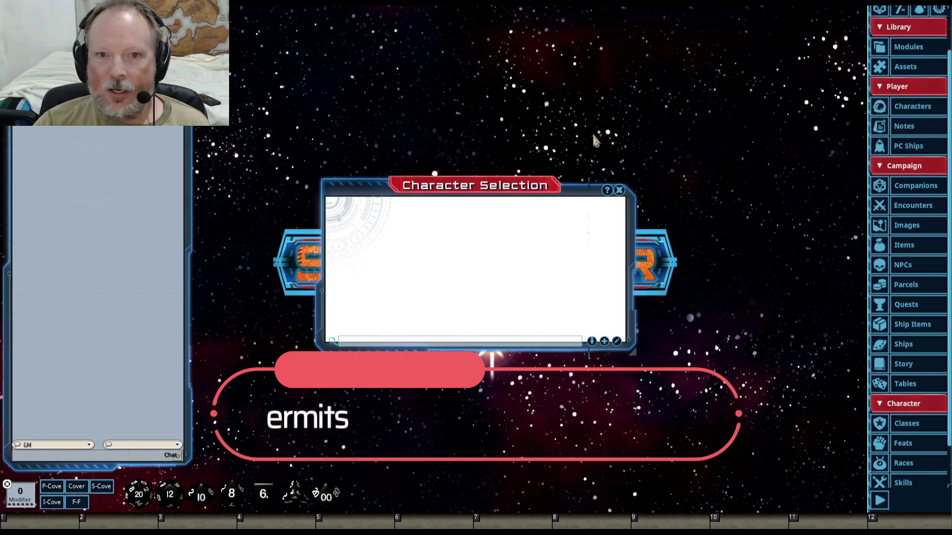
drag(471, 185, 360, 43)
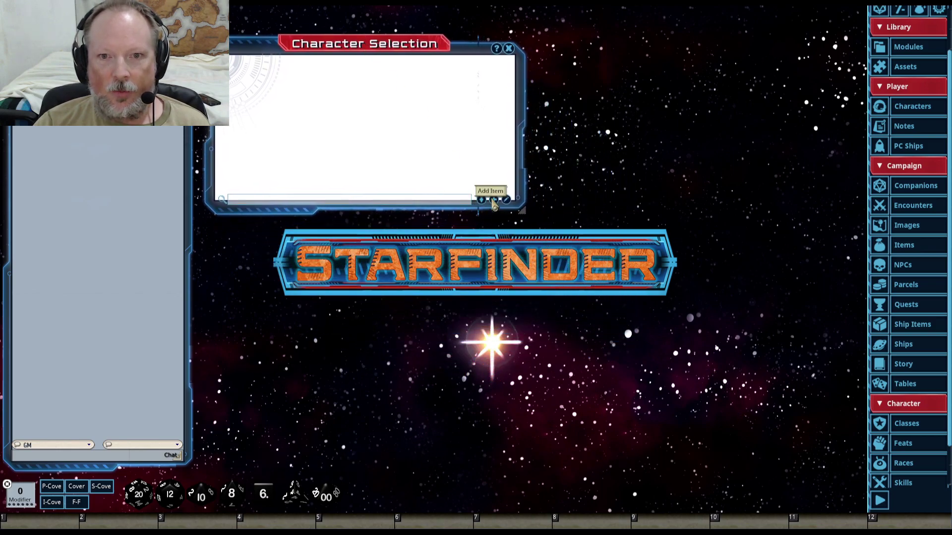
click(493, 200)
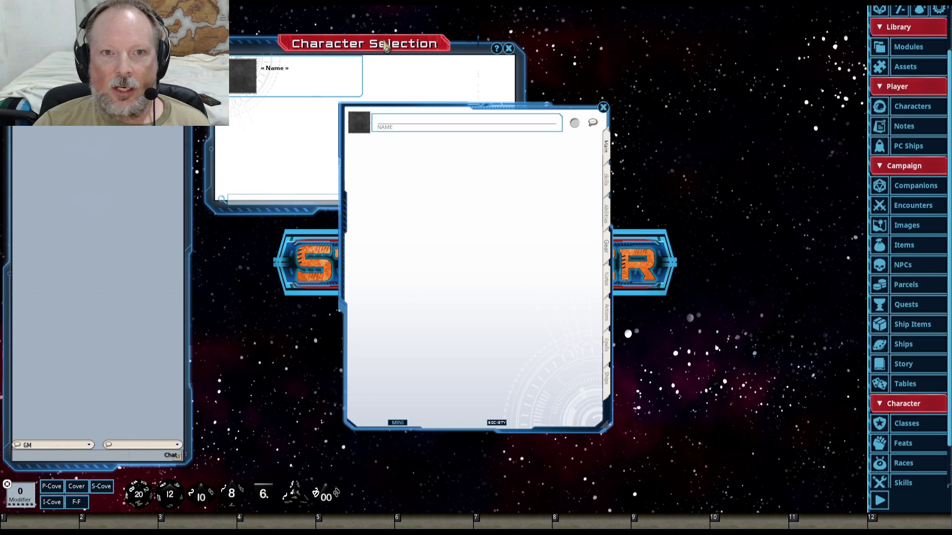
click(508, 48)
drag(474, 101, 402, 71)
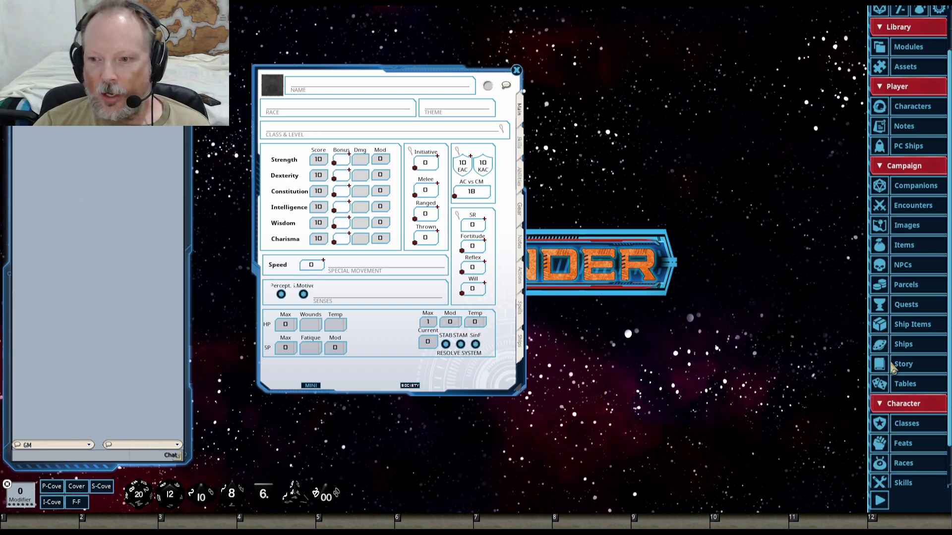
Step: Open the list of races and enlarge its window beside the character sheet so every race fits
scroll(884, 463, down, 2)
click(884, 426)
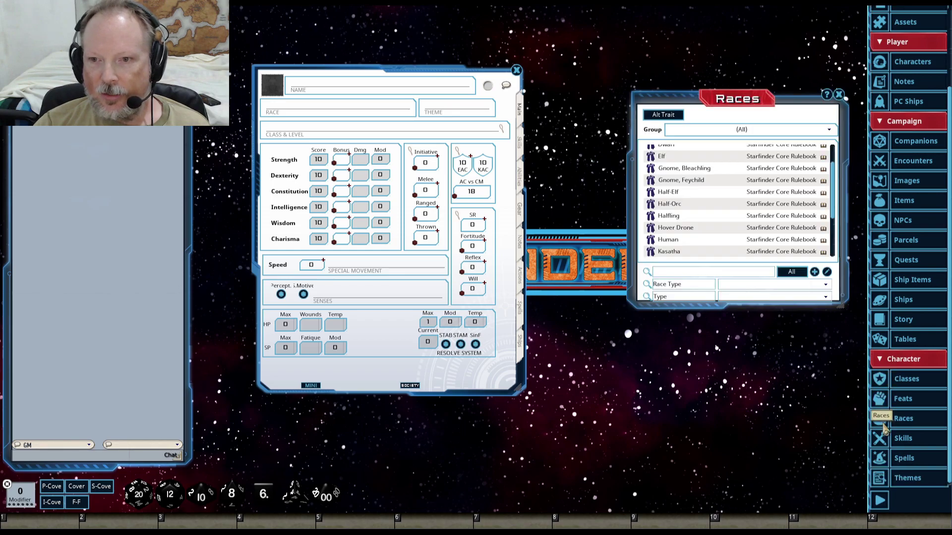
scroll(736, 227, down, 3)
scroll(738, 228, up, 5)
drag(845, 312, 753, 379)
drag(666, 12, 751, 41)
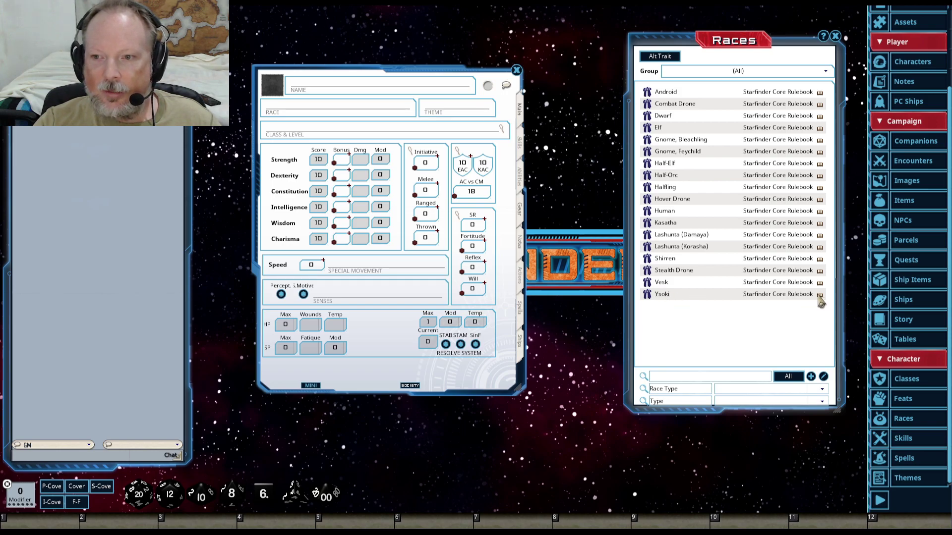
Step: Open the Ysoki race entry in an enlarged window, read through its traits and description, and close it
click(648, 298)
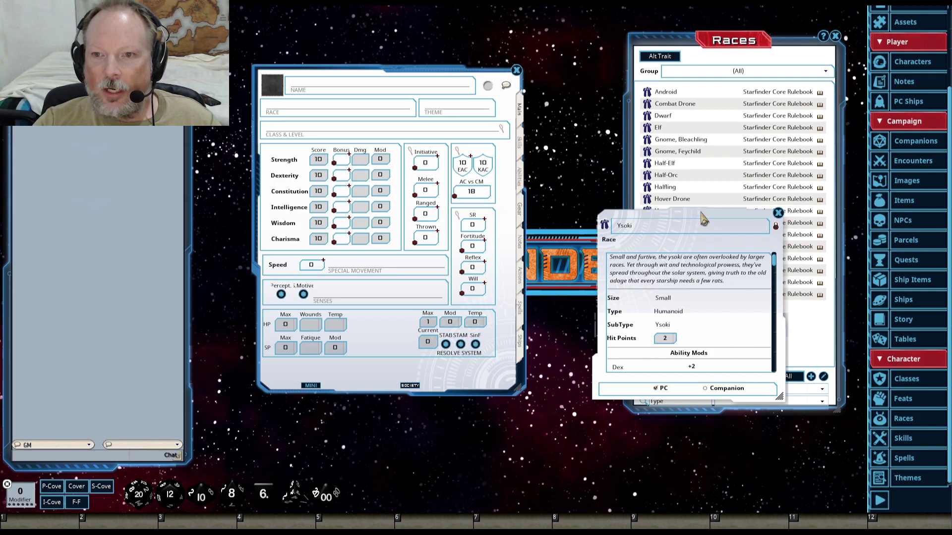
drag(703, 220, 637, 119)
drag(713, 297, 771, 490)
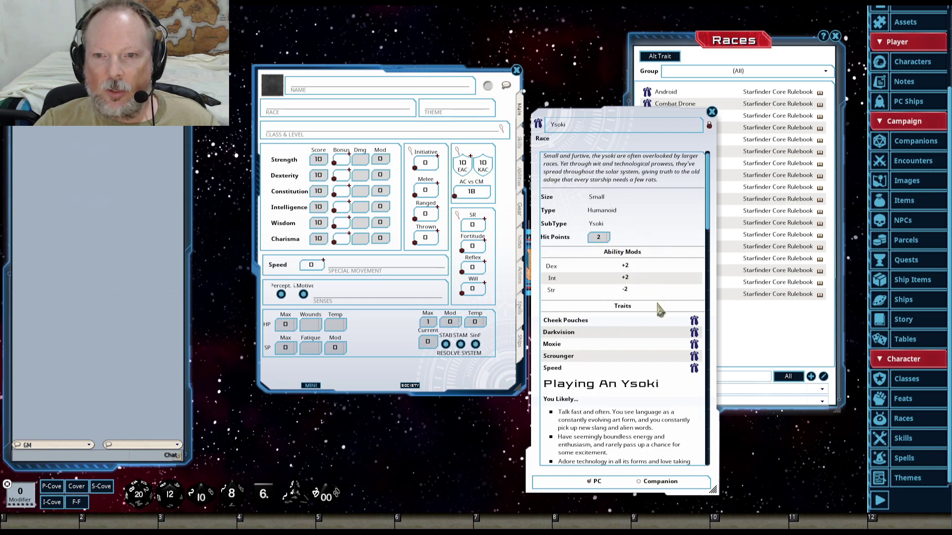
scroll(649, 347, down, 3)
scroll(650, 350, down, 4)
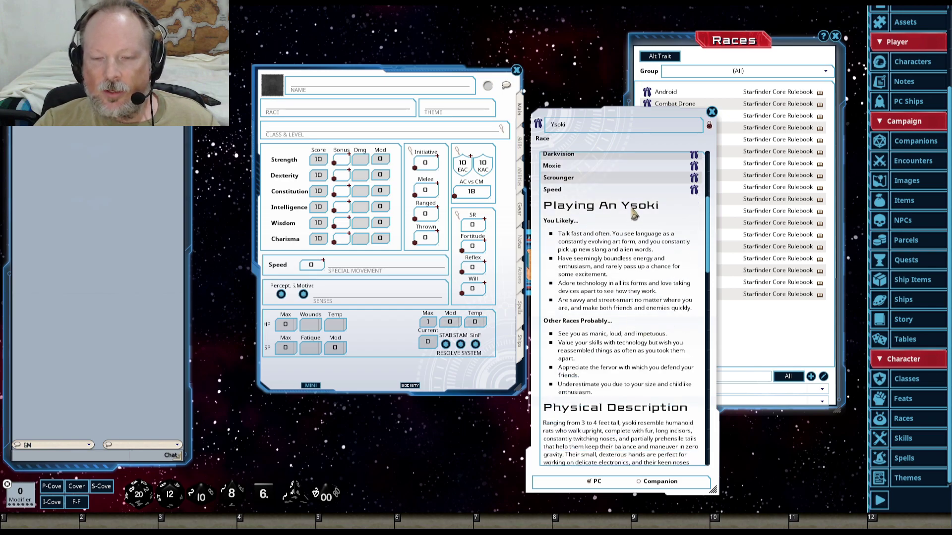
scroll(633, 213, down, 4)
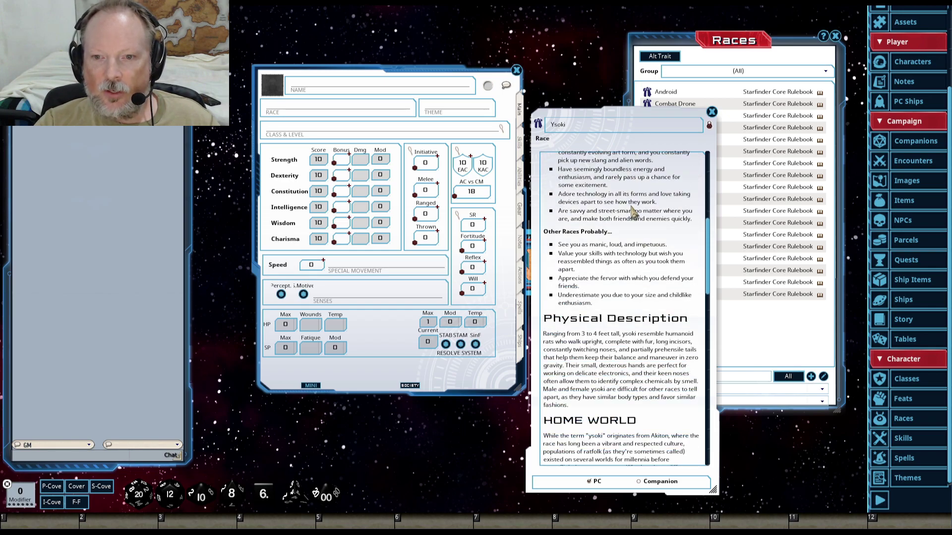
scroll(633, 213, down, 16)
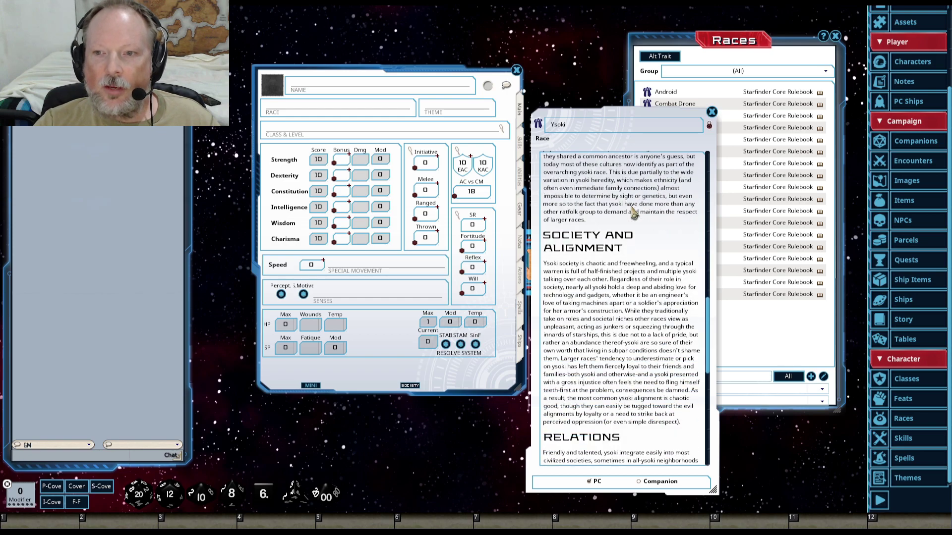
scroll(634, 213, down, 20)
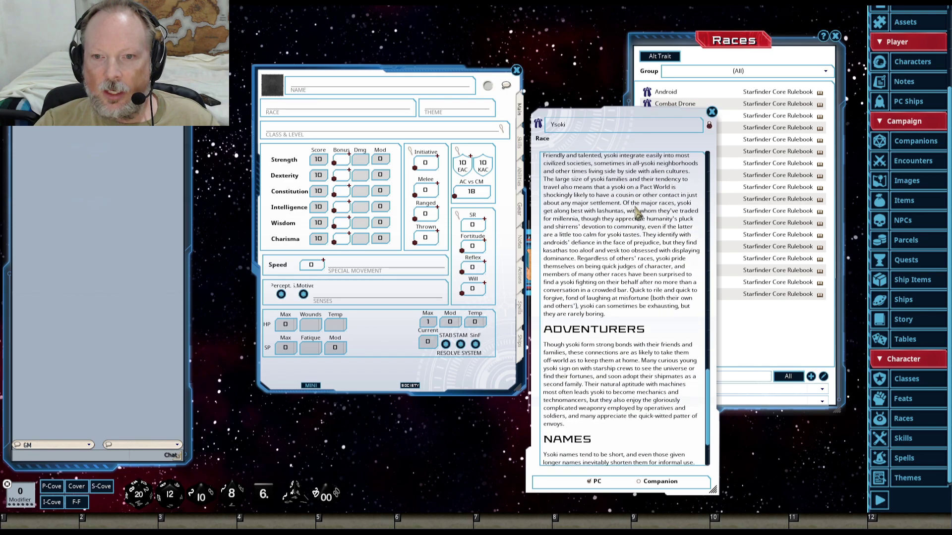
click(712, 113)
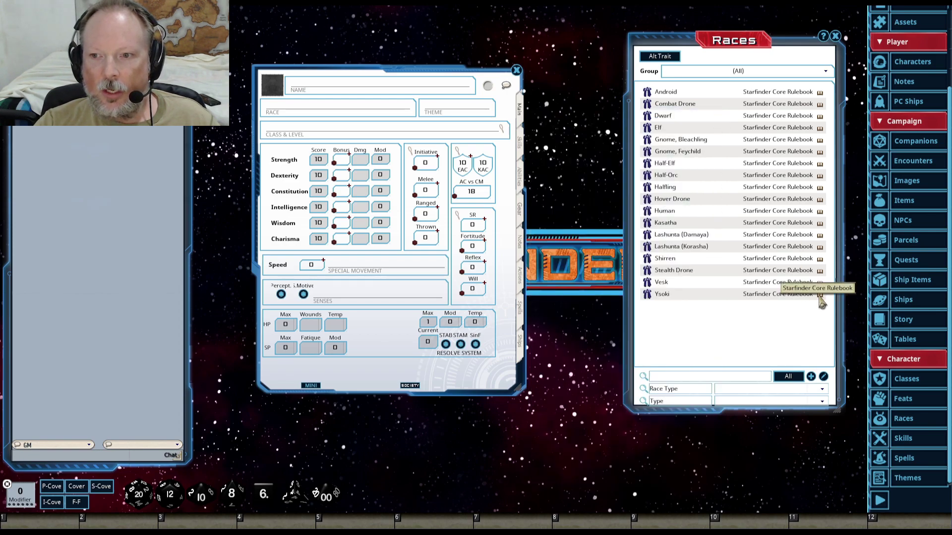
Step: Reopen the Ysoki race entry, review its home world, society and relations sections, and close it
click(647, 295)
scroll(623, 306, down, 10)
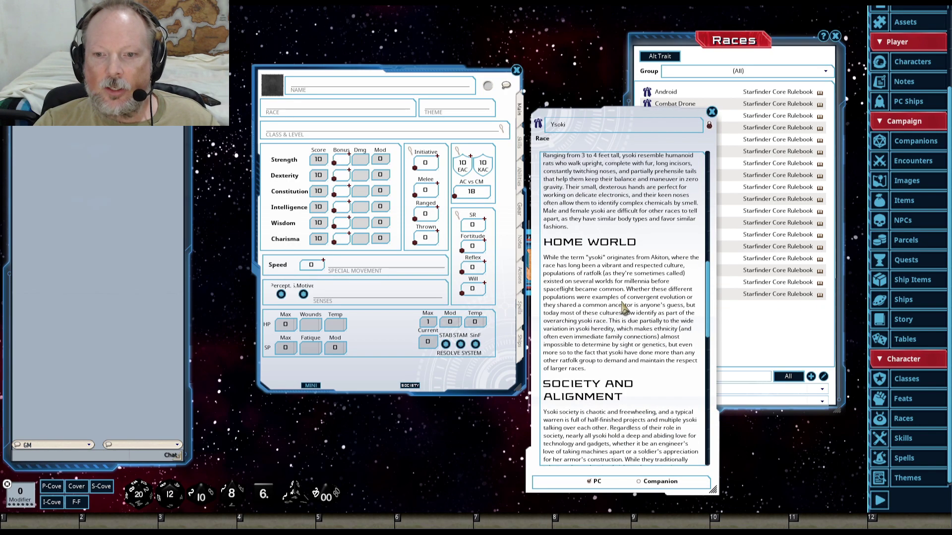
scroll(623, 307, down, 5)
scroll(651, 311, down, 5)
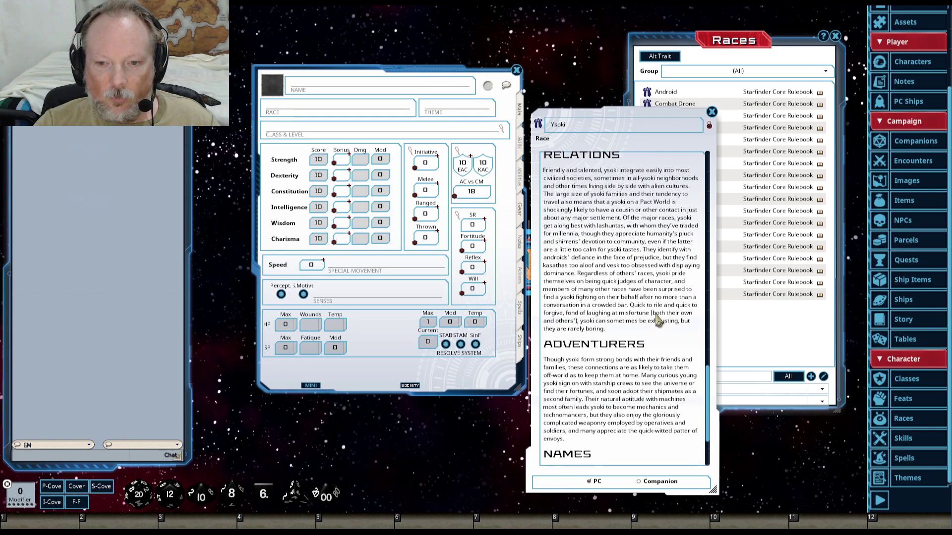
scroll(650, 312, up, 9)
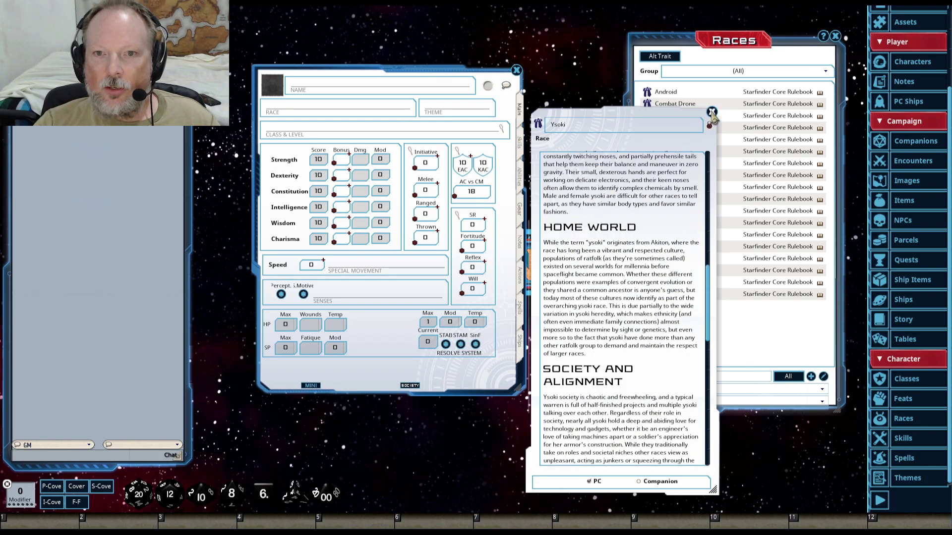
click(711, 111)
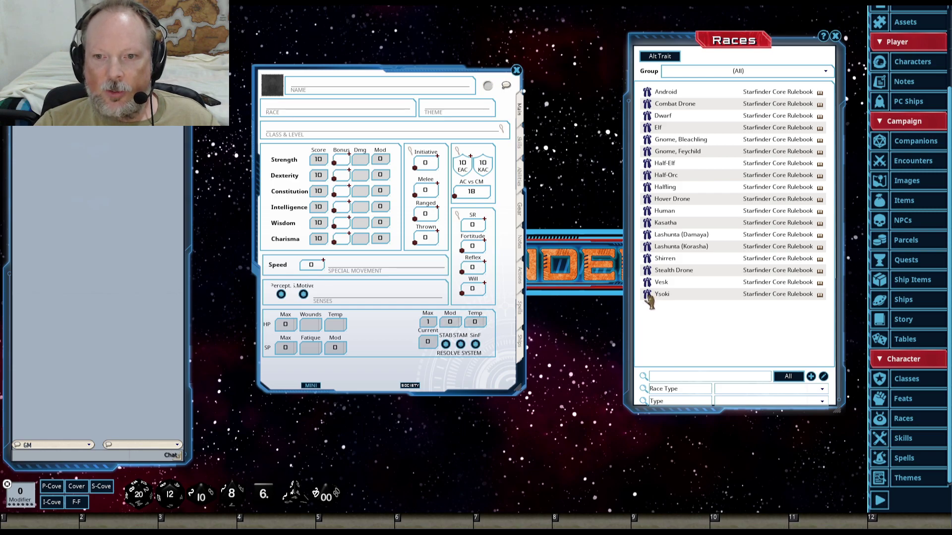
Step: Assign the Ysoki race to the character and check the sheet's skills and racial traits, including the Scrounger description
drag(649, 297, 292, 114)
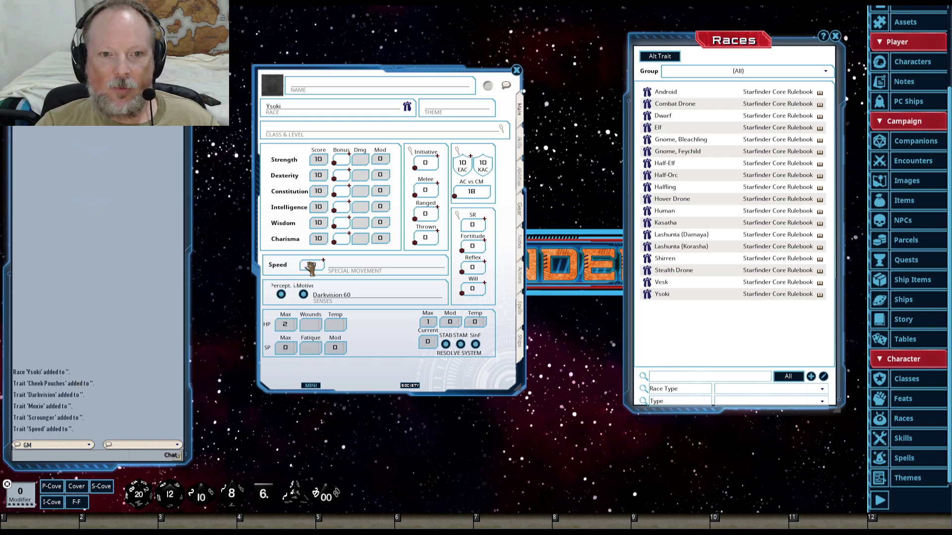
click(521, 158)
scroll(496, 225, down, 2)
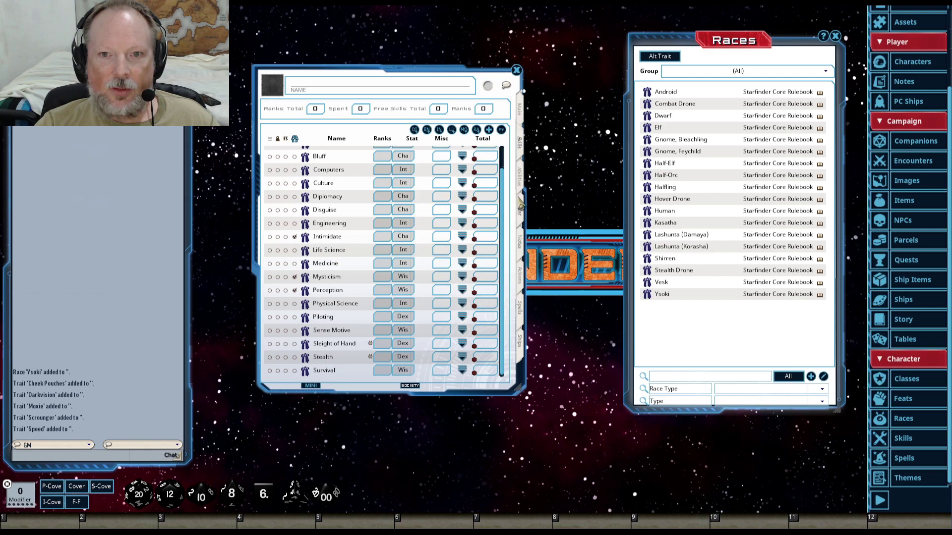
click(523, 184)
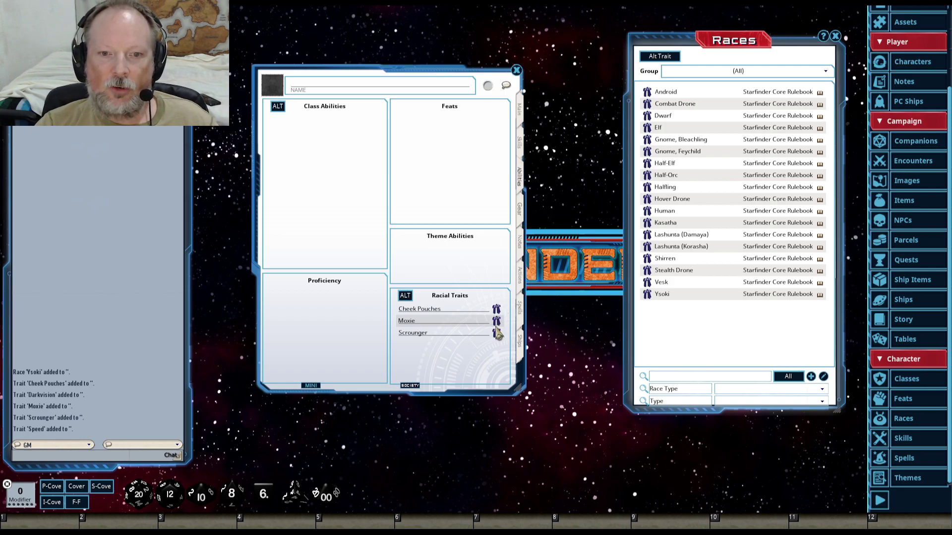
click(496, 332)
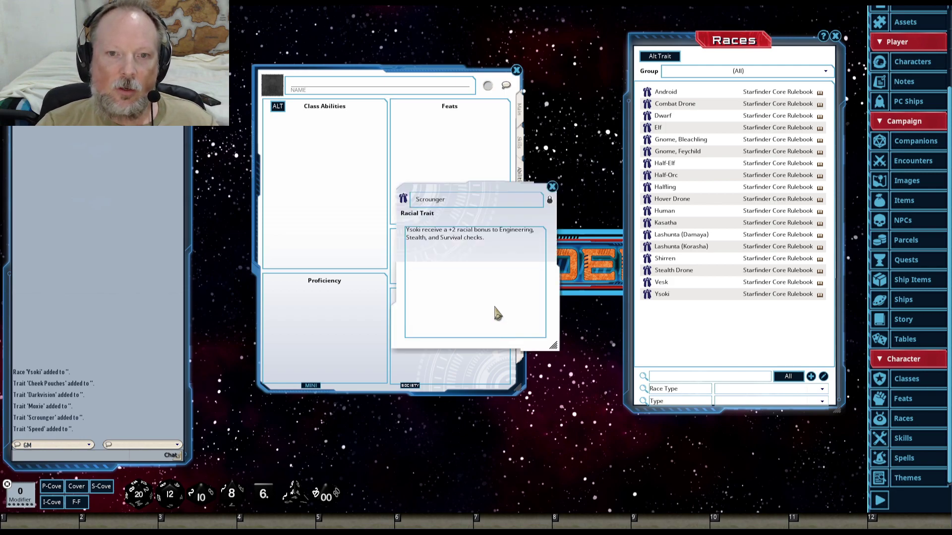
click(552, 189)
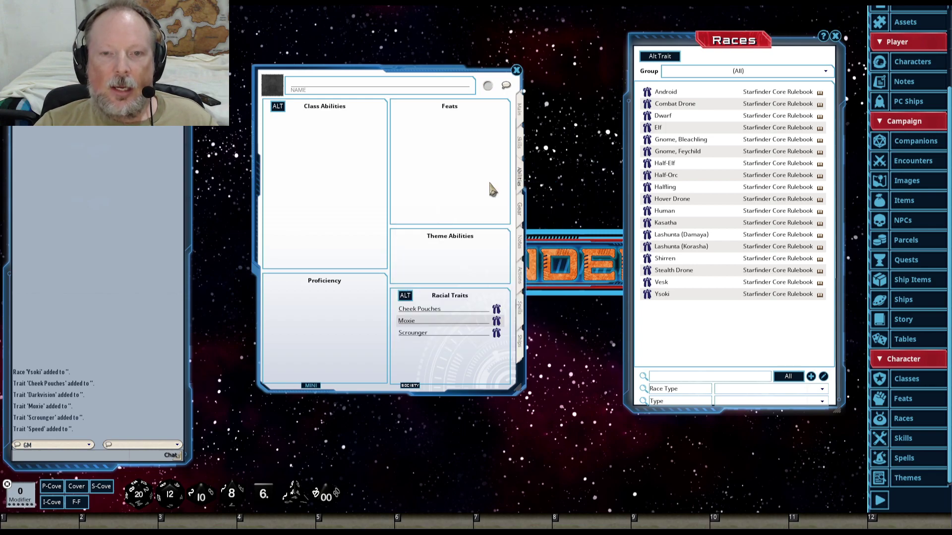
click(520, 114)
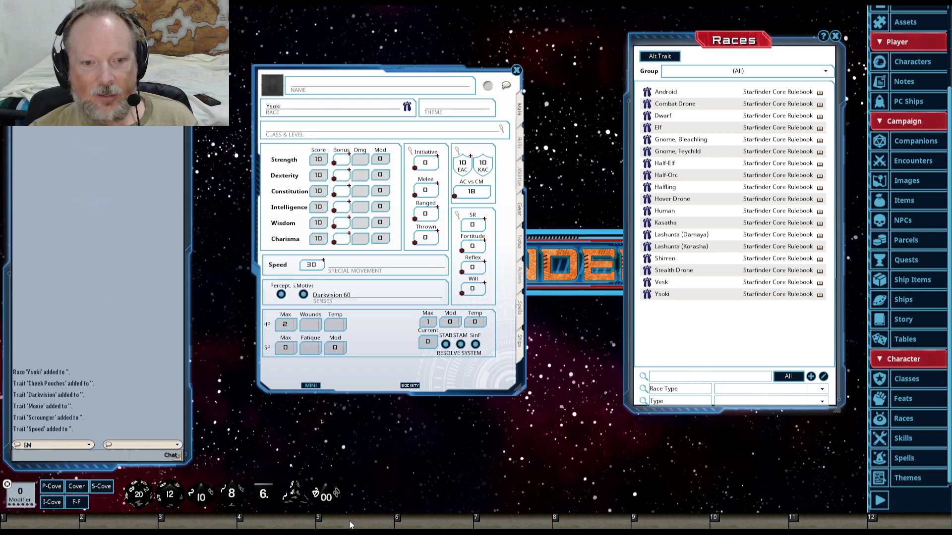
Step: Apply the Ysoki ability modifiers by setting Dexterity to 12, Intelligence to 12 and Strength to 8
click(646, 293)
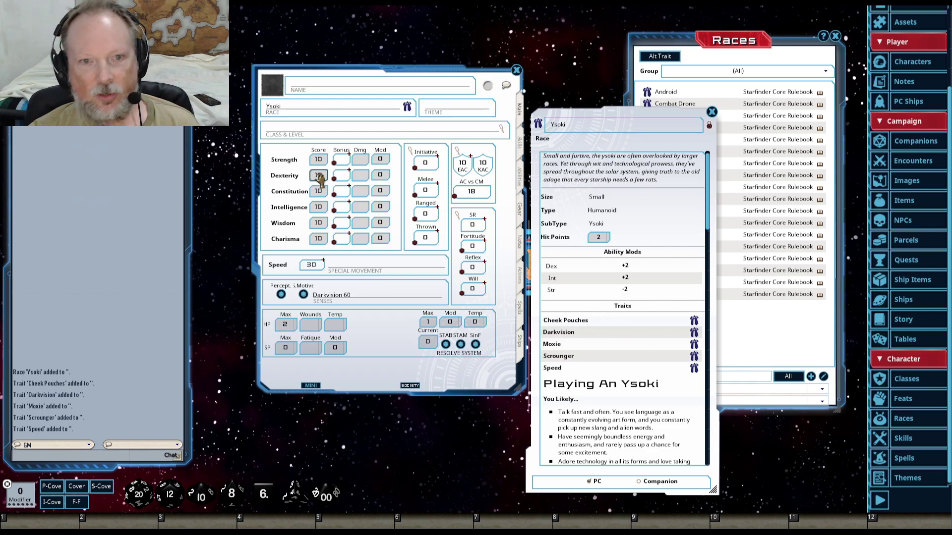
scroll(318, 176, up, 2)
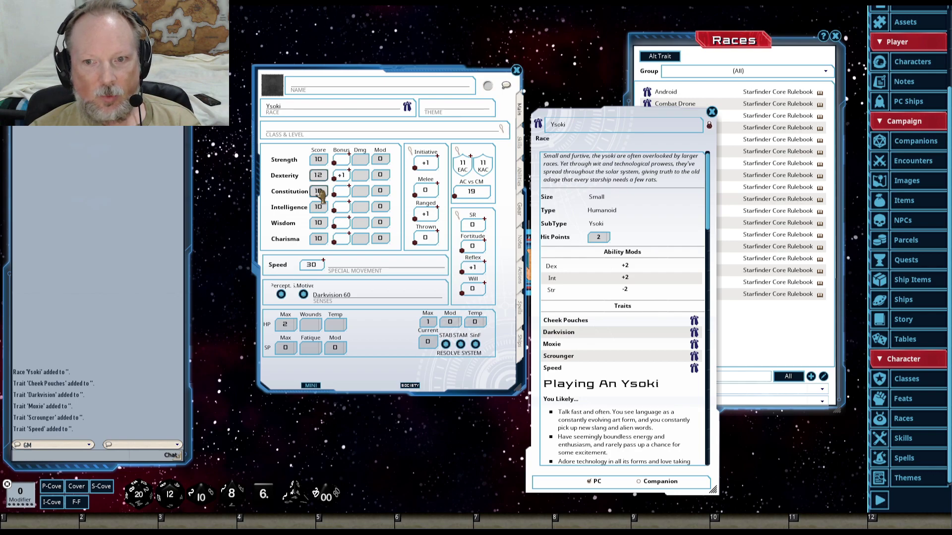
scroll(319, 207, up, 2)
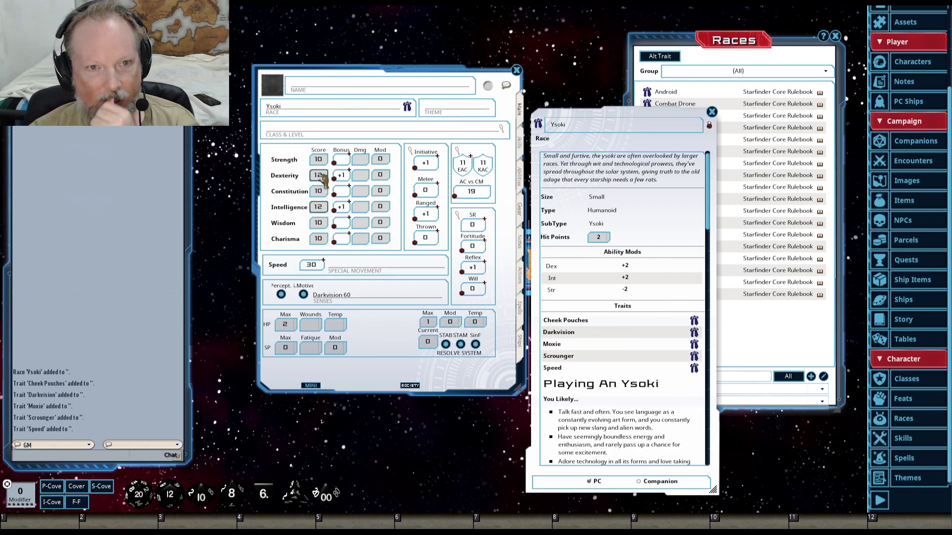
scroll(318, 160, down, 2)
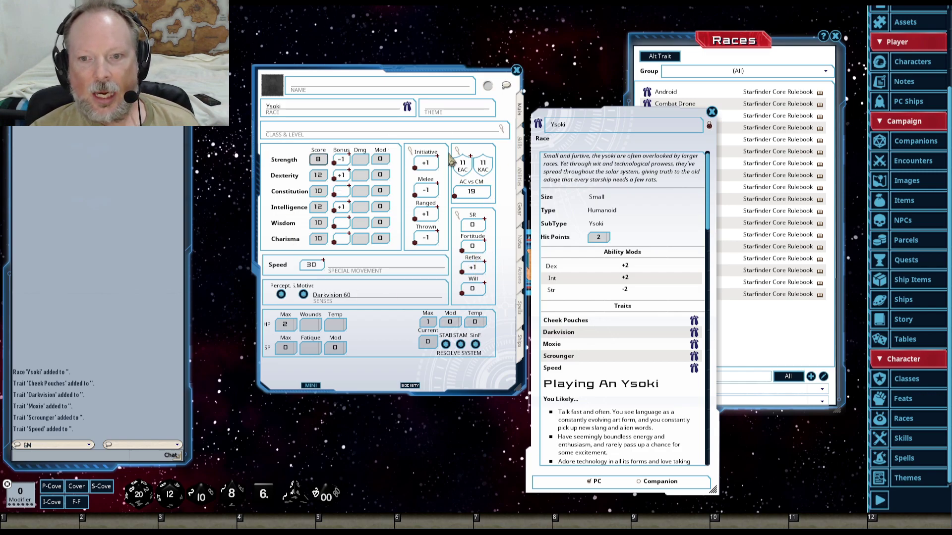
Step: Move the Ysoki race entry away from the character sheet and read through its description sections
scroll(608, 248, down, 3)
scroll(609, 252, down, 5)
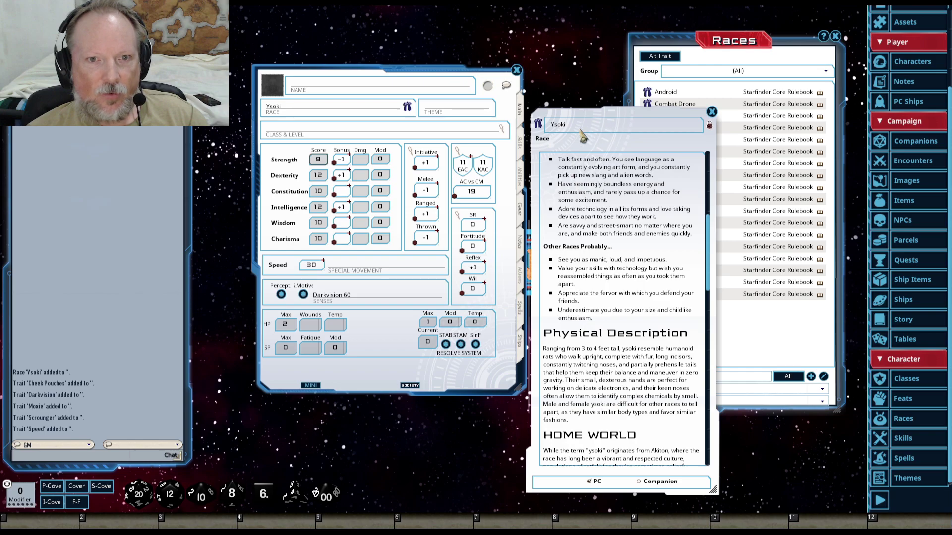
drag(610, 114, 631, 96)
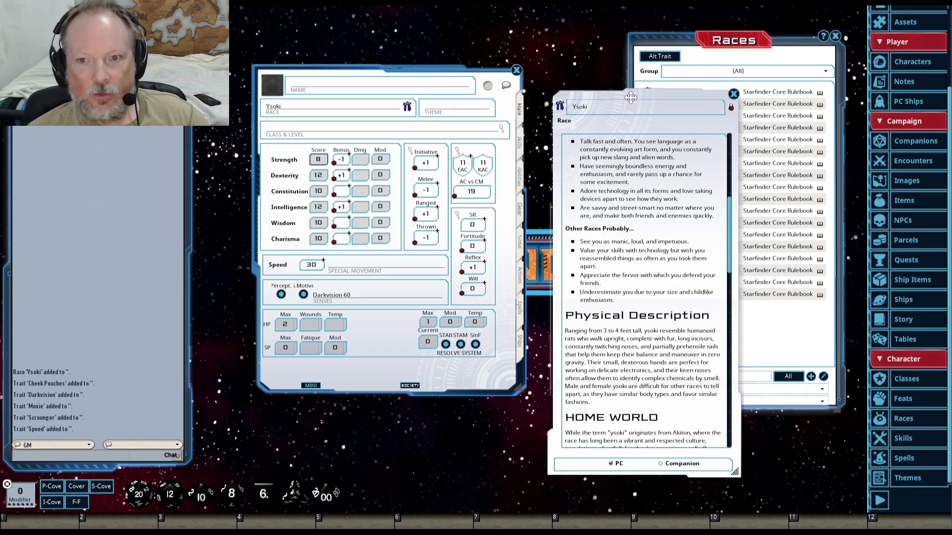
scroll(692, 225, down, 3)
scroll(692, 226, down, 12)
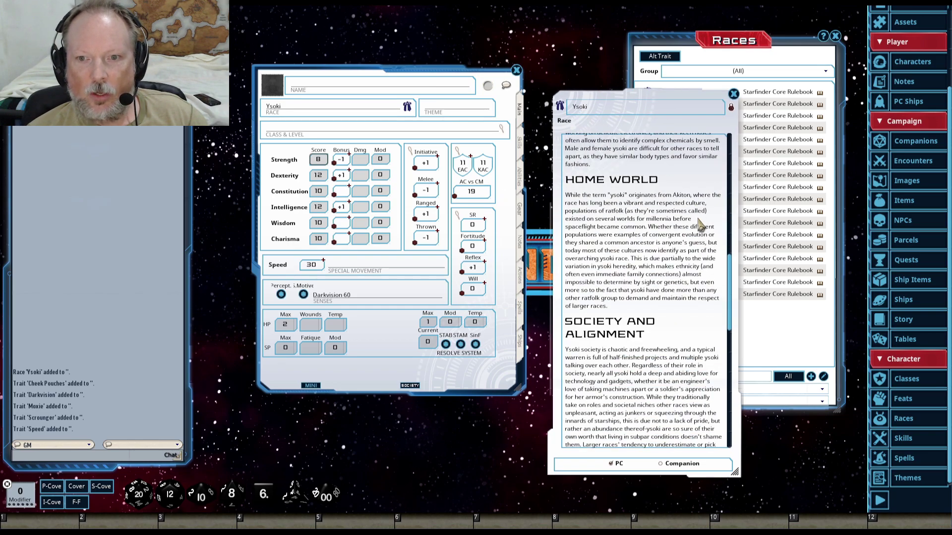
scroll(731, 364, down, 5)
drag(732, 414, 737, 151)
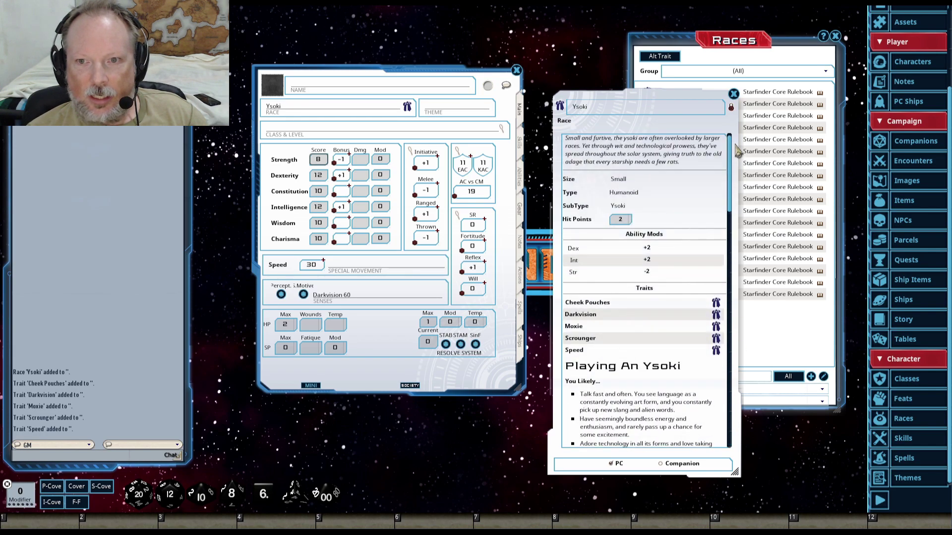
Step: Read the Cheek Pouches, Darkvision and Moxie racial trait descriptions from the Ysoki entry, closing each one
scroll(727, 193, down, 2)
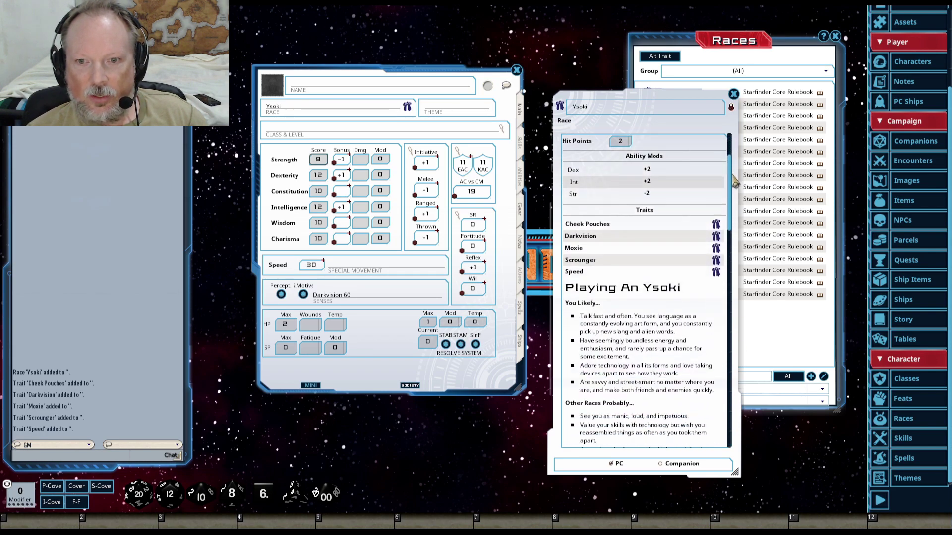
click(716, 226)
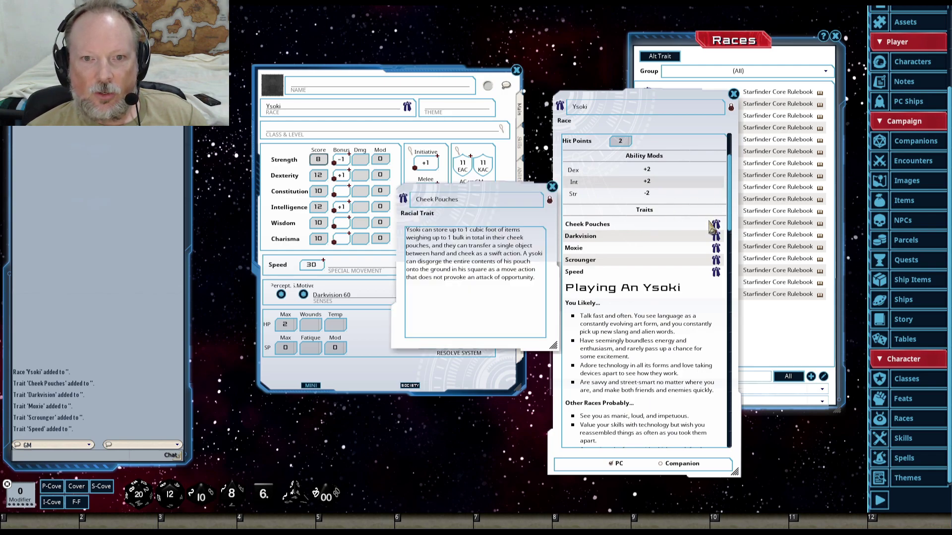
click(552, 185)
click(716, 236)
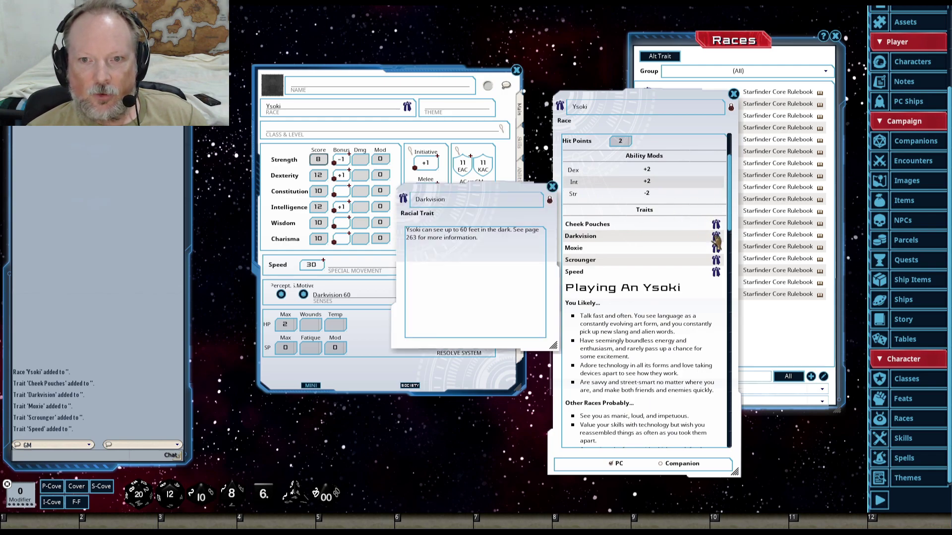
click(552, 186)
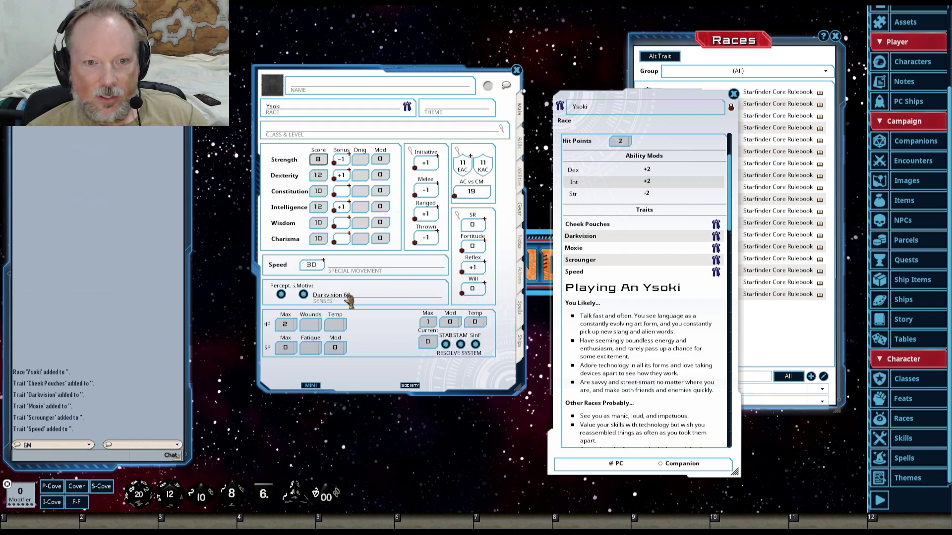
click(716, 249)
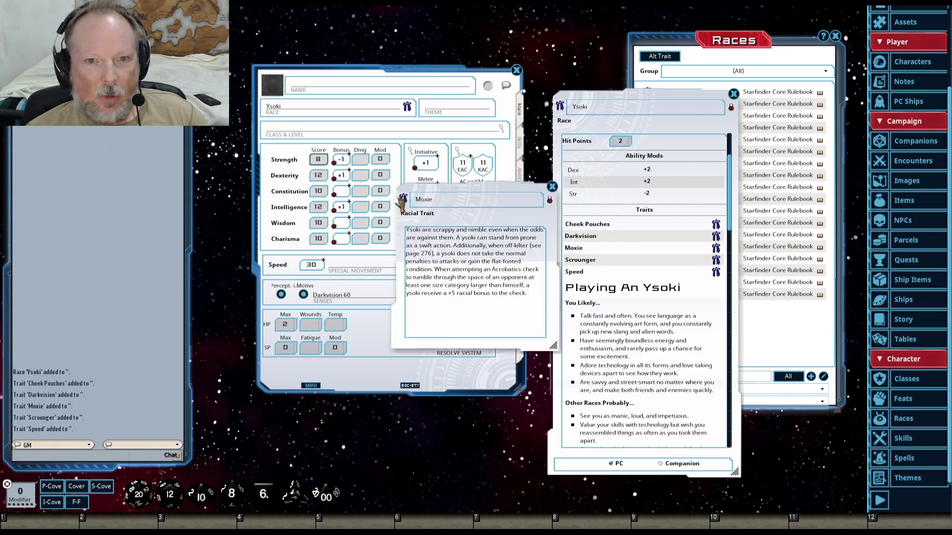
drag(447, 188, 715, 248)
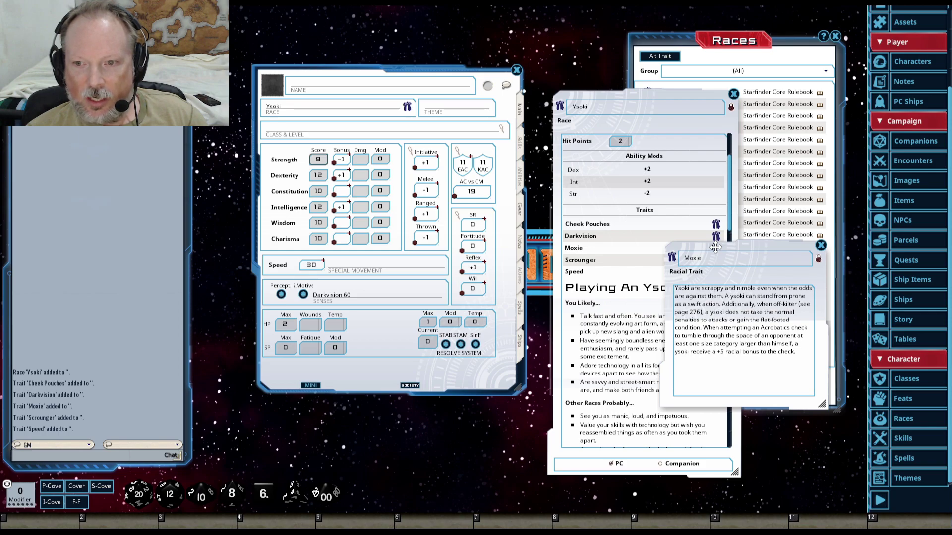
click(821, 246)
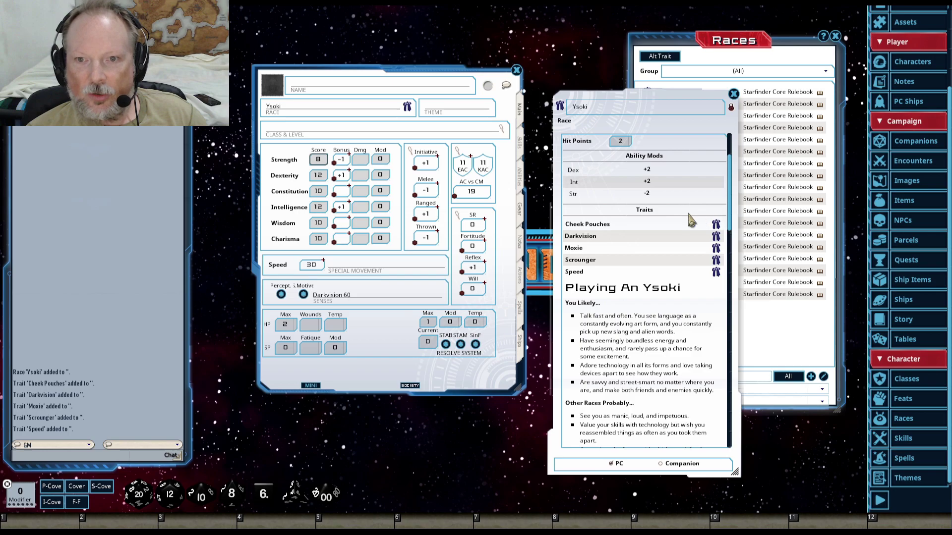
Step: Open the Scrounger trait description, move it clear of the character sheet, and look through the character's skills
click(716, 260)
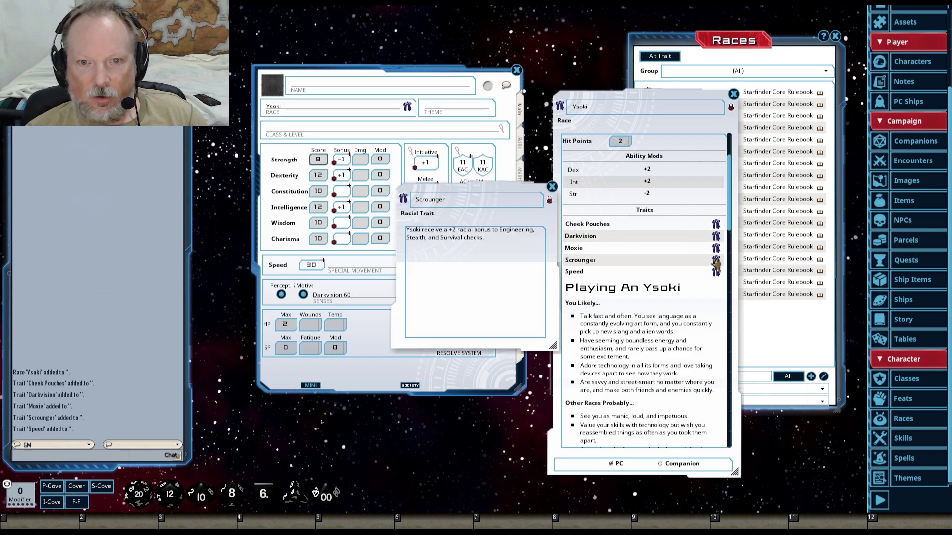
drag(490, 190, 161, 326)
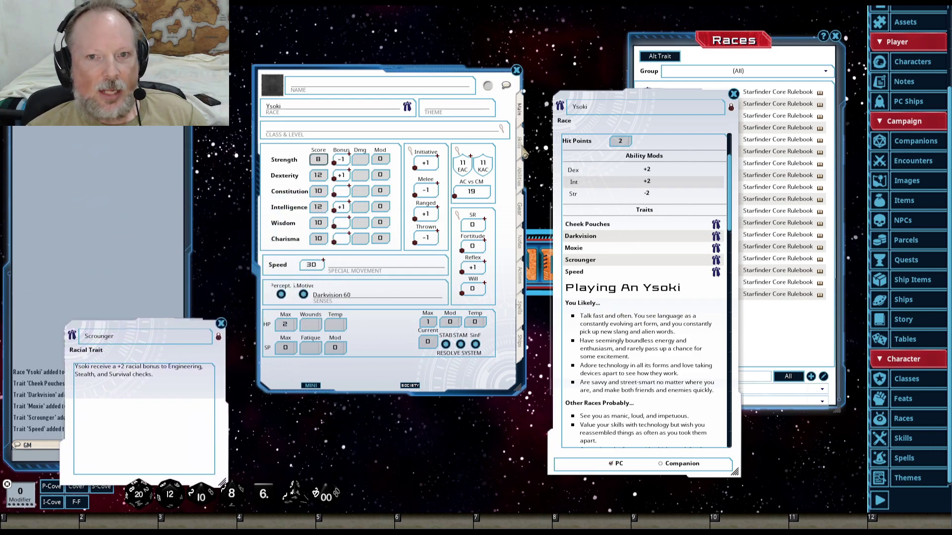
click(522, 153)
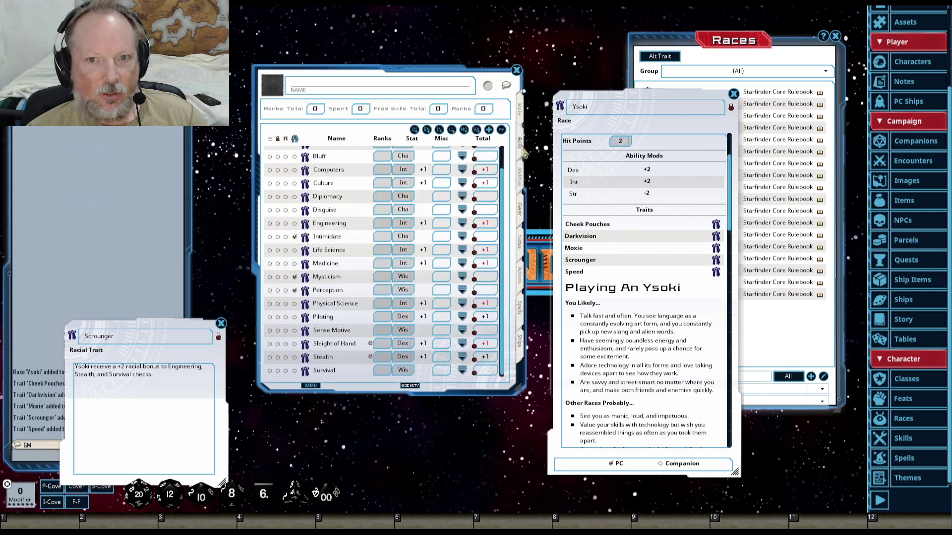
scroll(483, 210, up, 1)
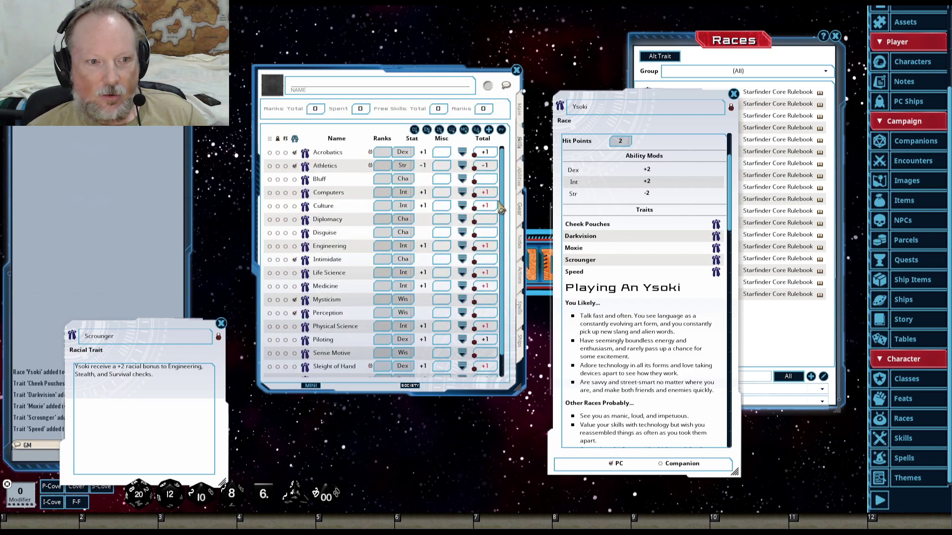
scroll(403, 250, down, 1)
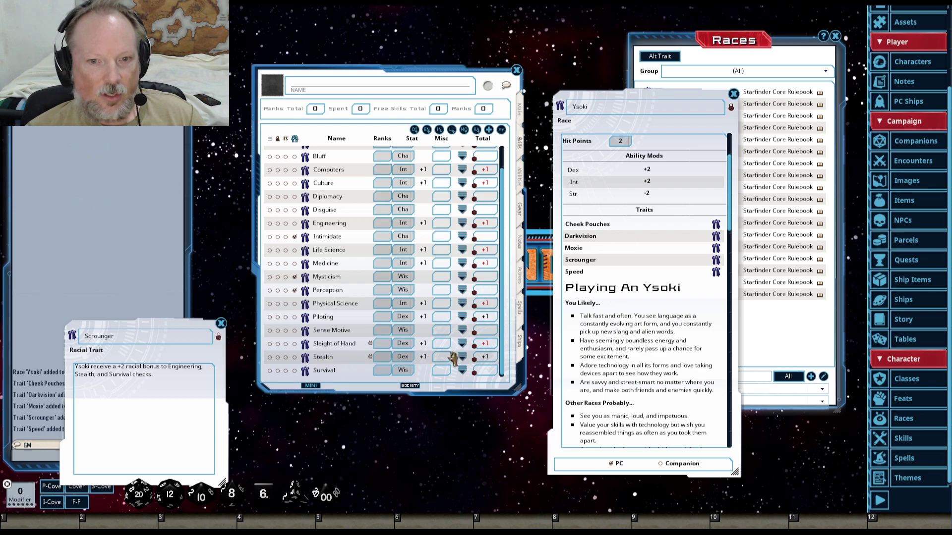
Step: Give the Stealth skill a +2 miscellaneous modifier for the Scrounger trait and collapse its modifier details
click(465, 362)
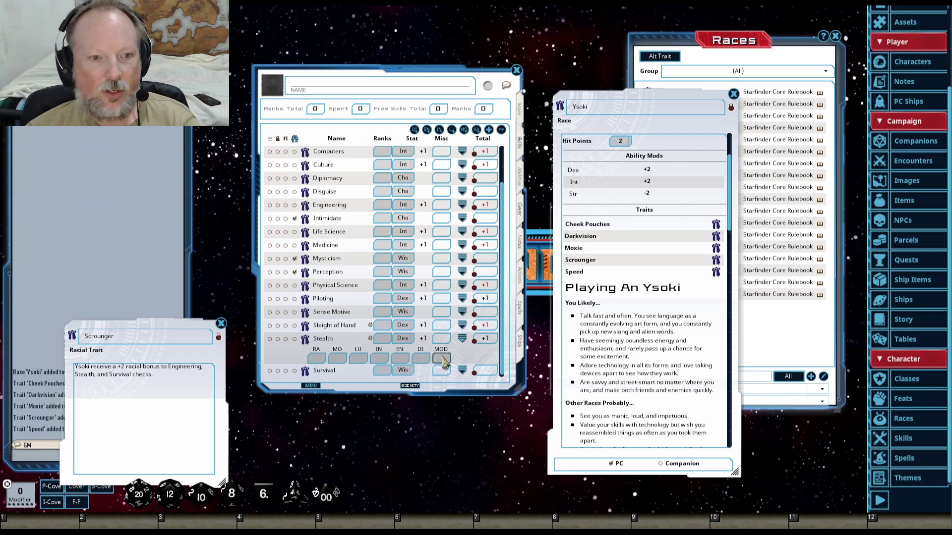
click(464, 341)
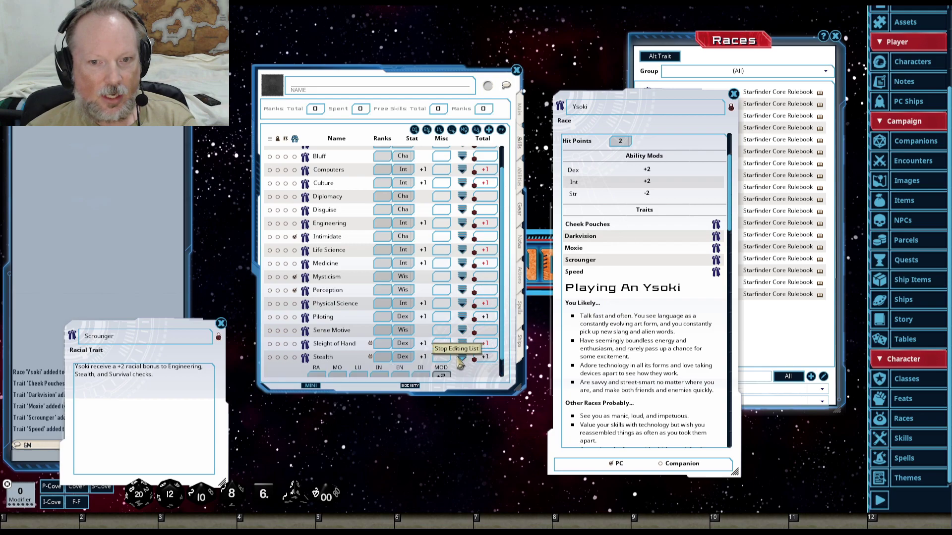
click(462, 358)
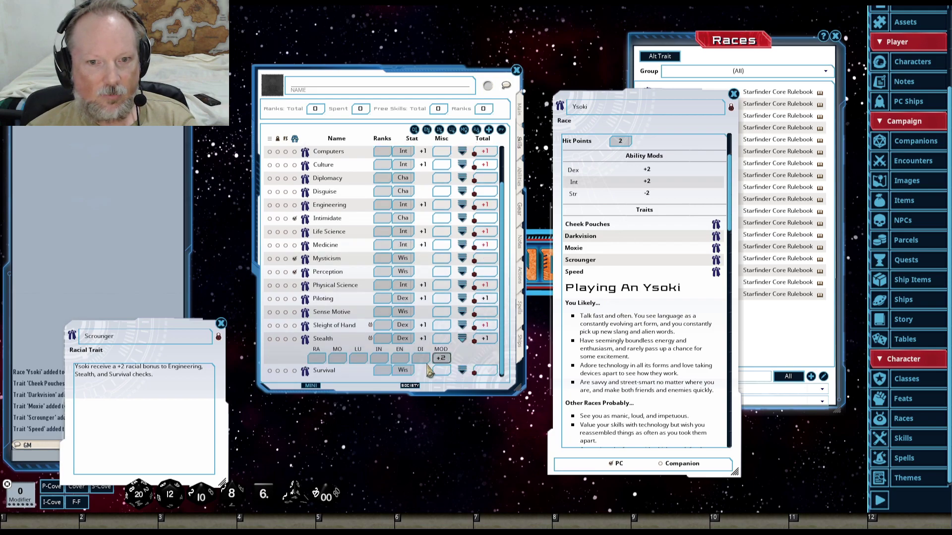
click(442, 358)
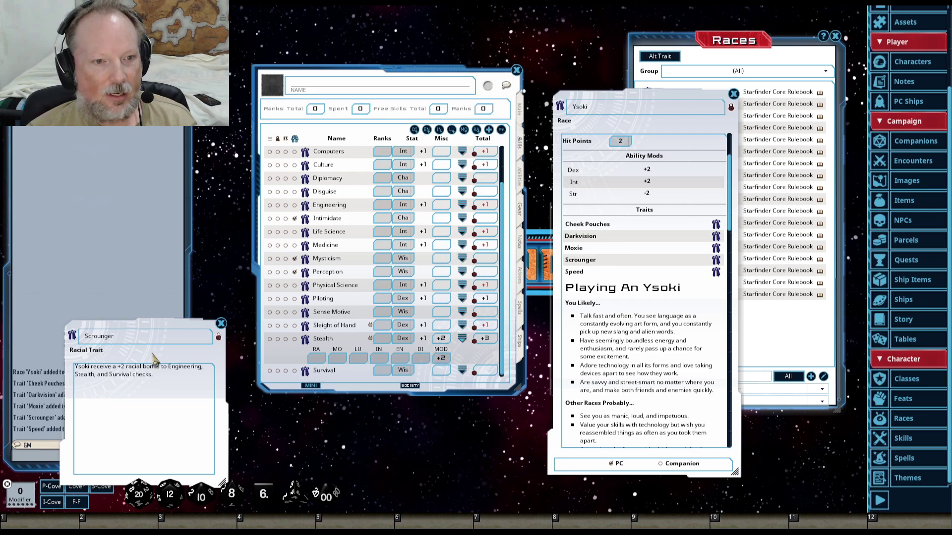
click(461, 339)
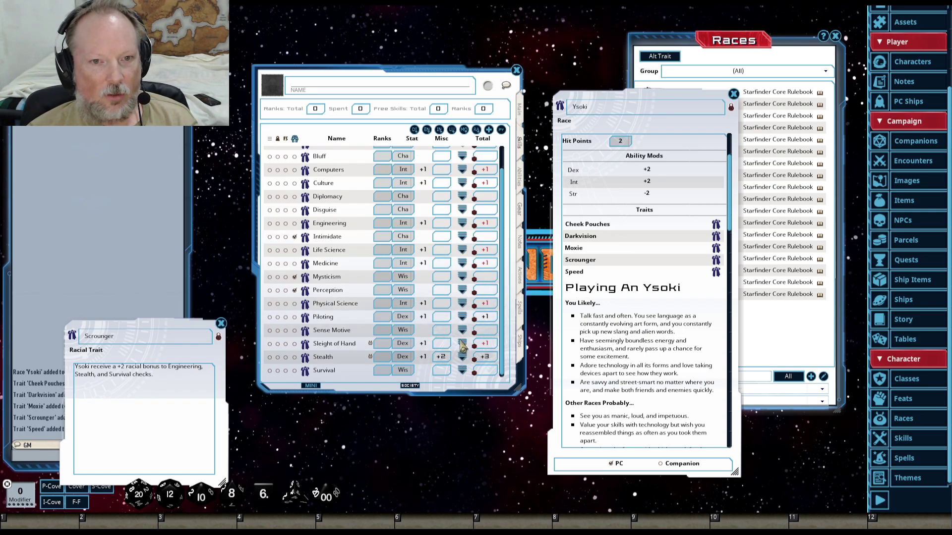
Step: Add the +2 Scrounger modifier to the Engineering and Survival skills, collapsing each skill's modifier details
click(462, 223)
click(441, 242)
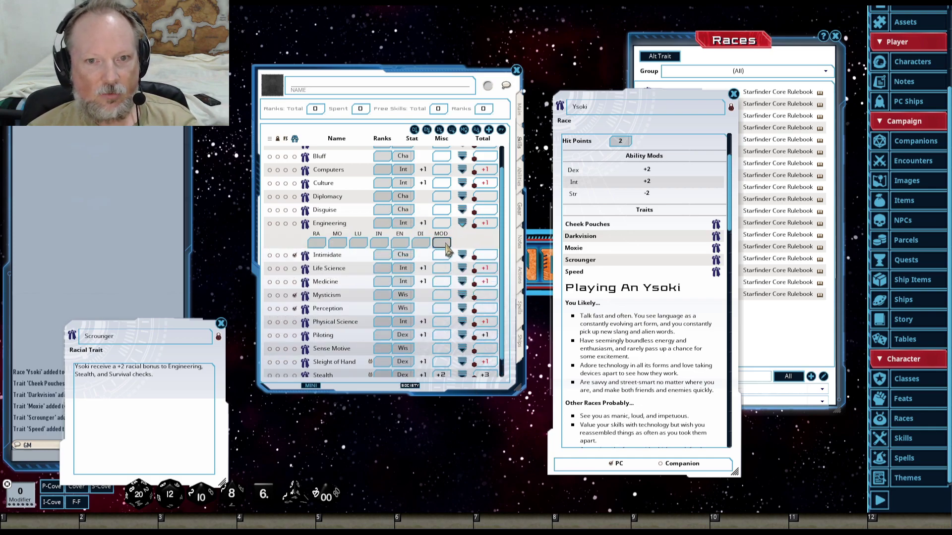
text(2)
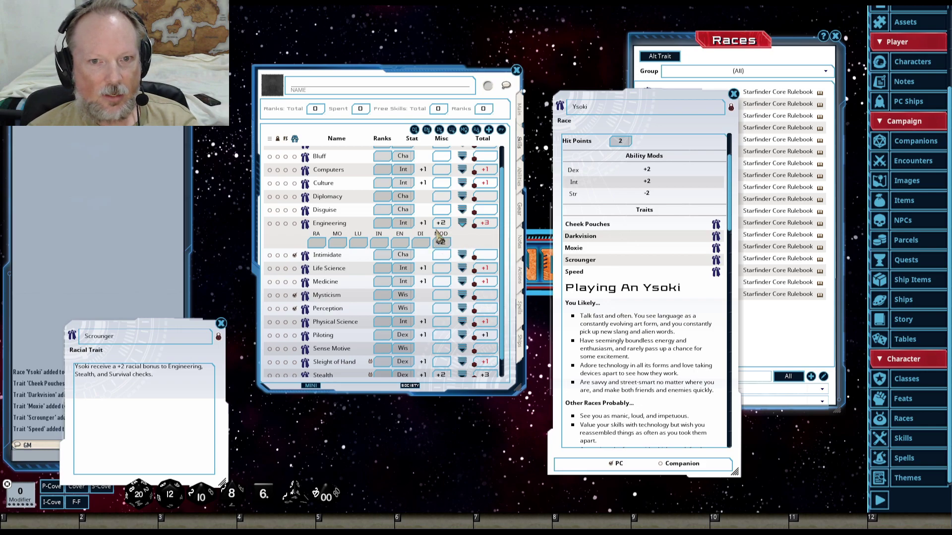
click(465, 224)
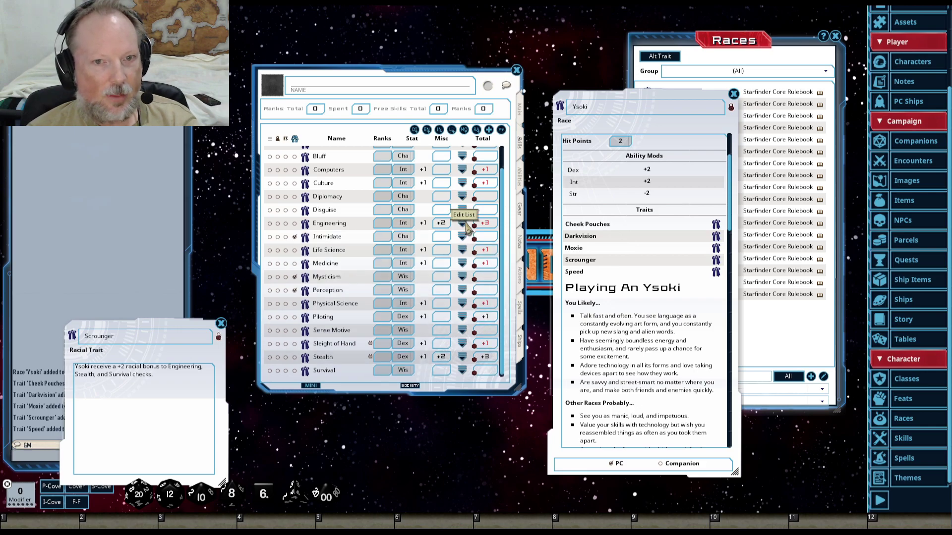
click(461, 375)
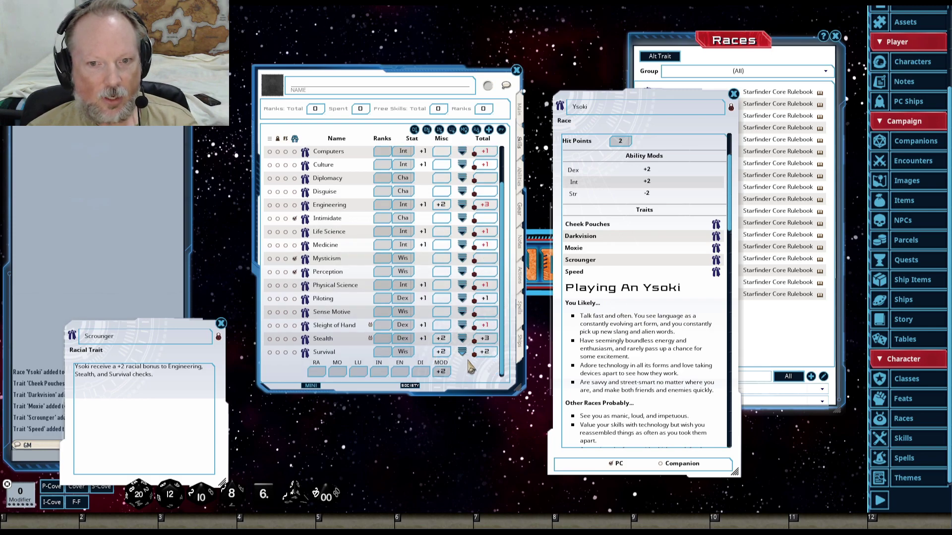
click(462, 352)
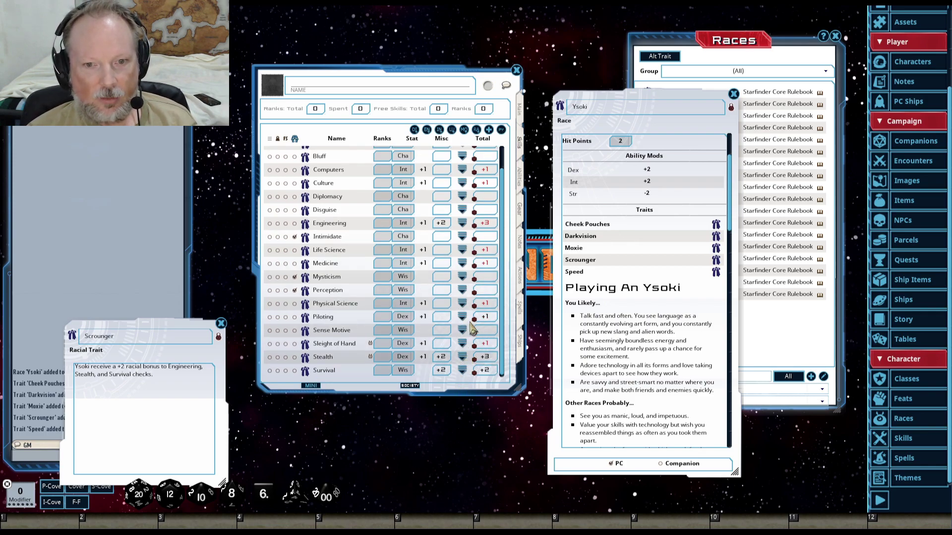
Step: Close the Scrounger description, review the Speed trait and the rest of the Ysoki entry, and close the race entry
click(221, 324)
click(715, 272)
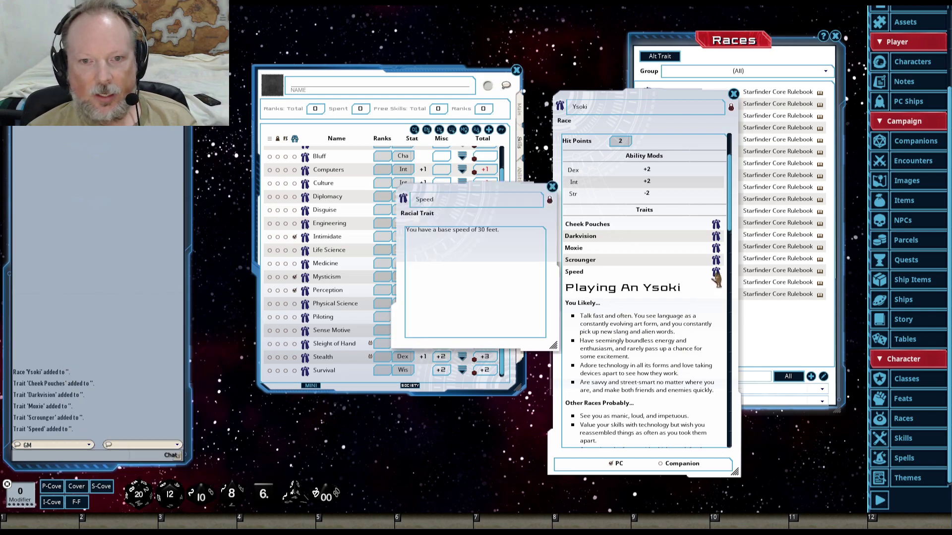
click(550, 187)
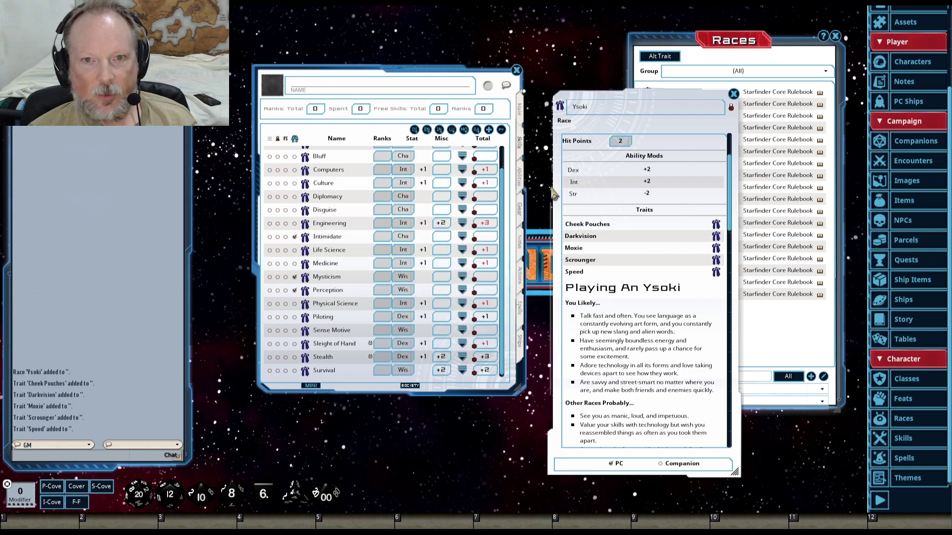
click(520, 110)
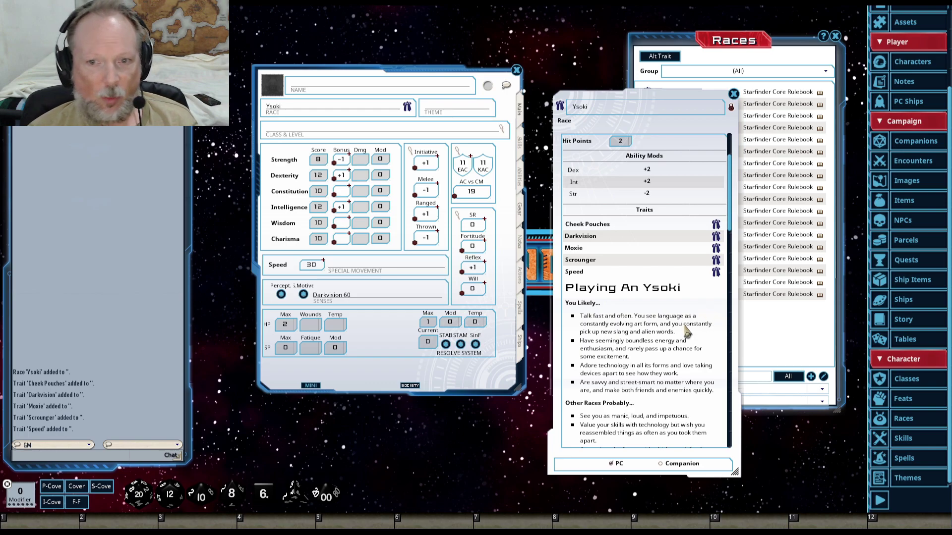
scroll(684, 307, down, 5)
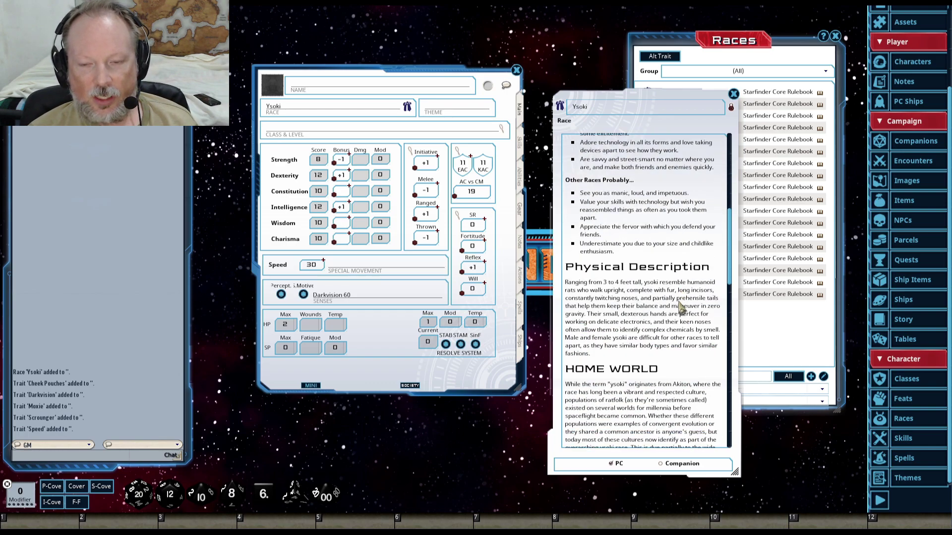
click(733, 94)
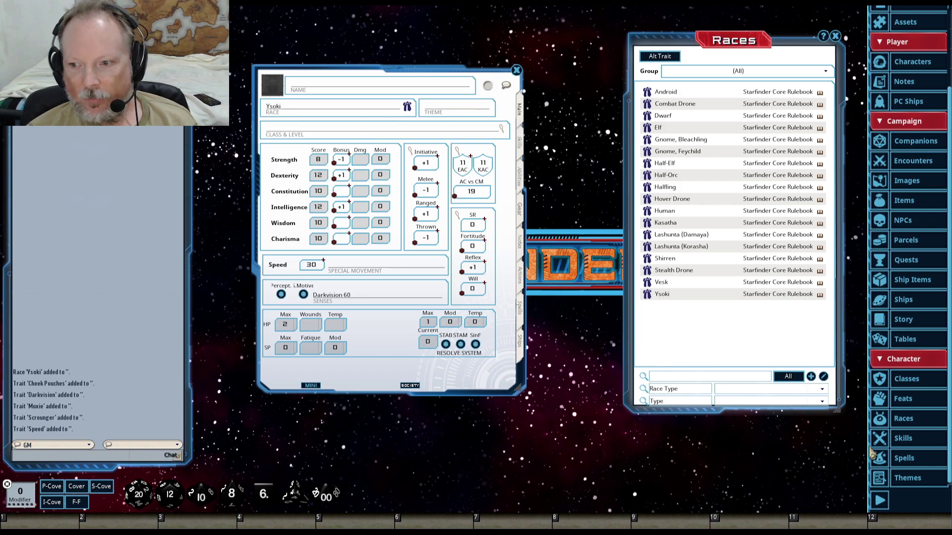
Step: Open the list of themes, close the Races list, and place the Themes window beside the character sheet
click(887, 478)
drag(738, 226, 673, 223)
click(836, 36)
drag(679, 225, 750, 101)
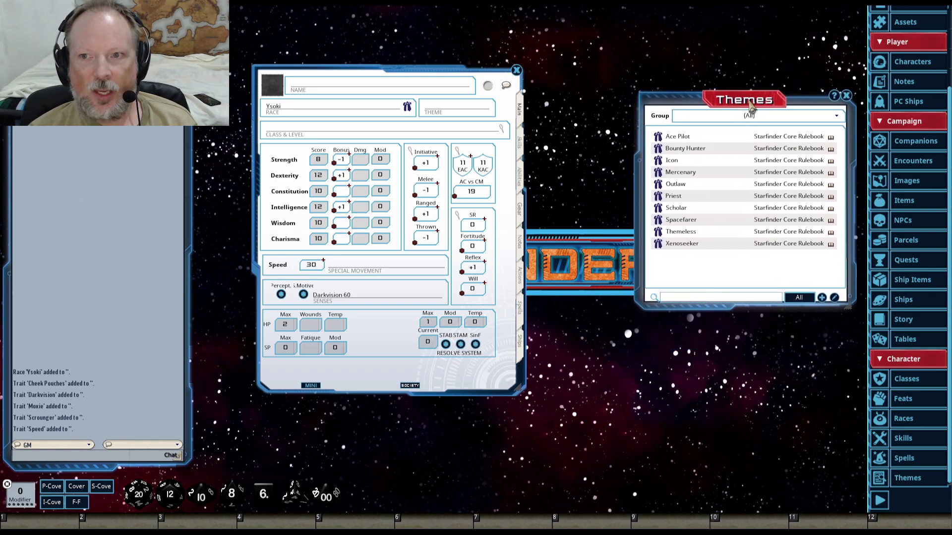
Step: Open the Bounty Hunter theme, move it beside the character sheet and enlarge it to show all its features
click(658, 148)
drag(693, 262, 643, 43)
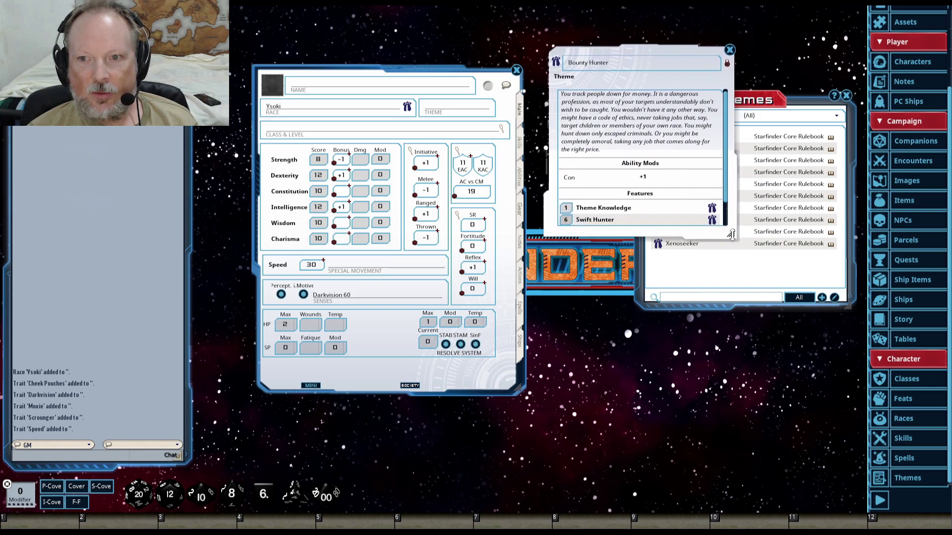
drag(731, 323, 771, 454)
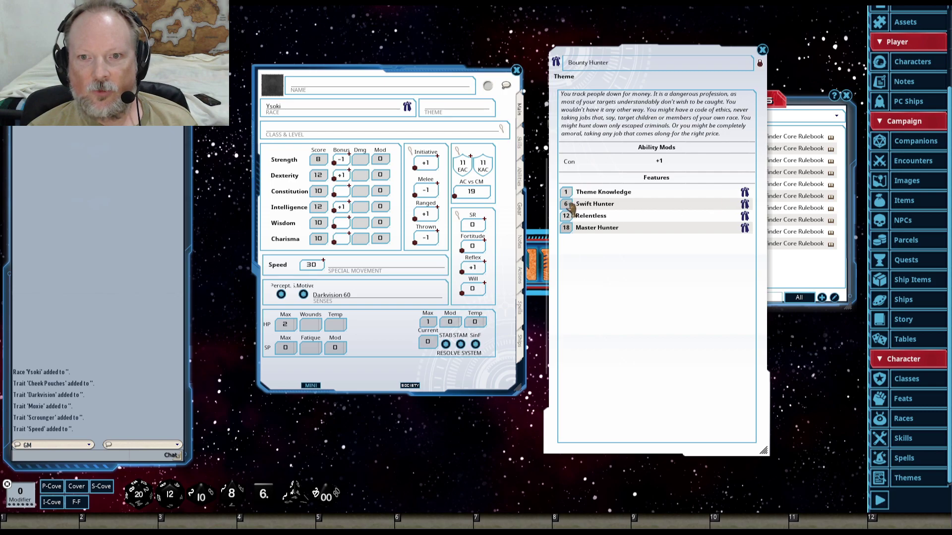
Step: Review the Swift Hunter and Theme Knowledge features of the Bounty Hunter theme, and close the theme
click(744, 204)
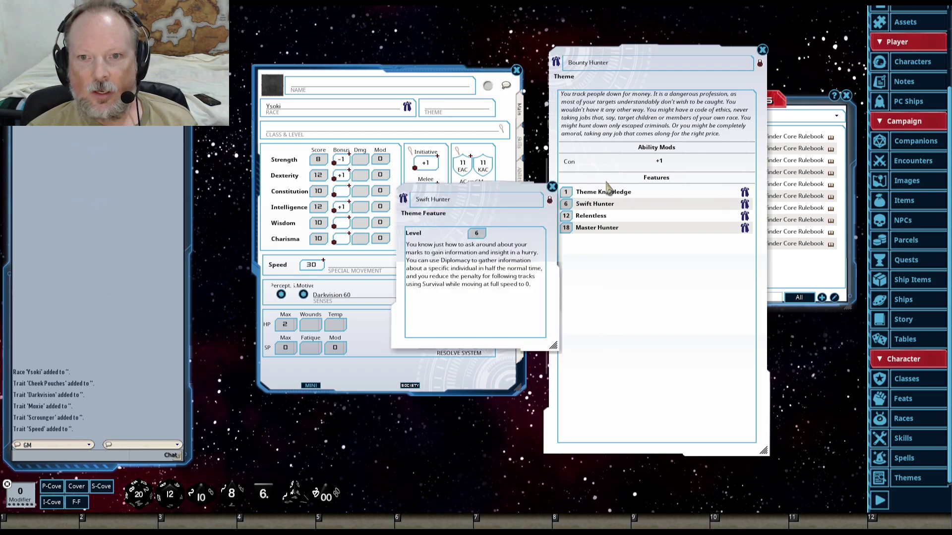
click(555, 183)
click(745, 191)
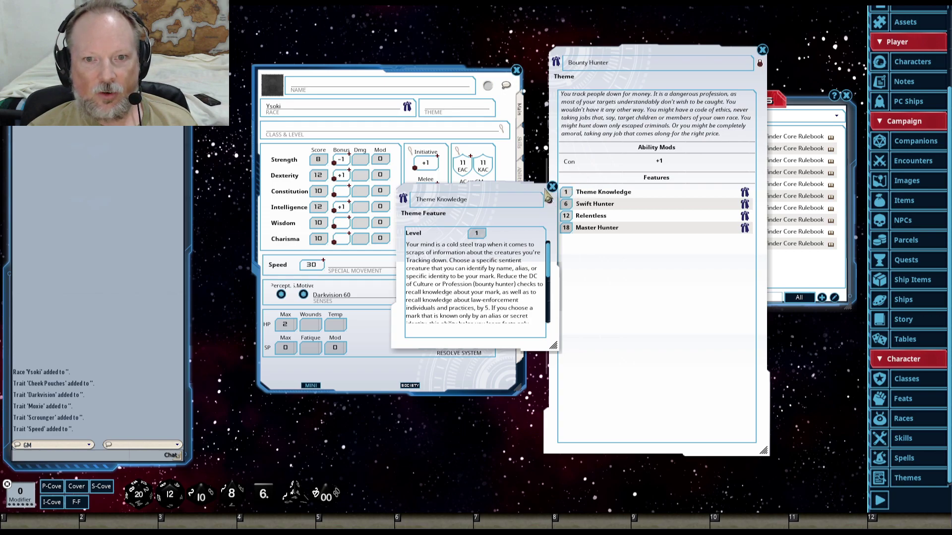
scroll(502, 287, down, 1)
scroll(502, 288, up, 1)
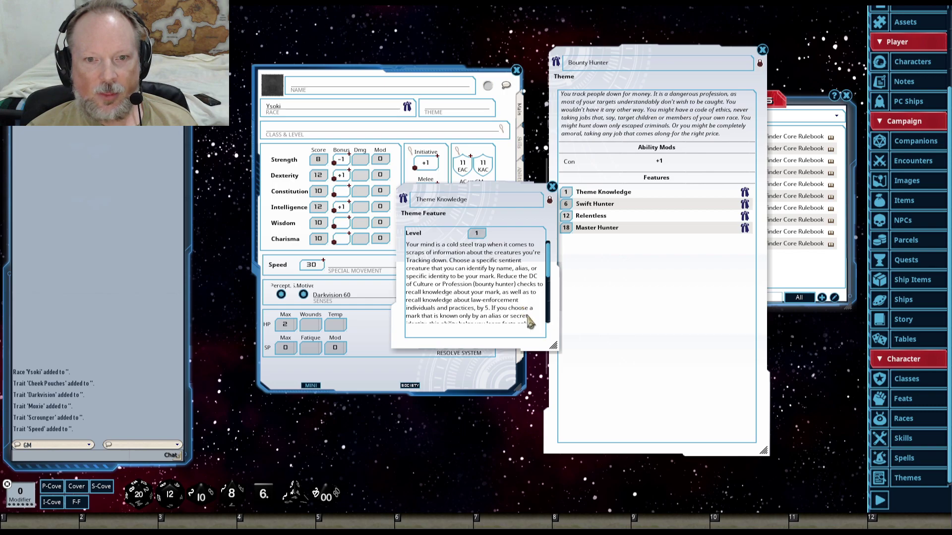
scroll(526, 326, down, 1)
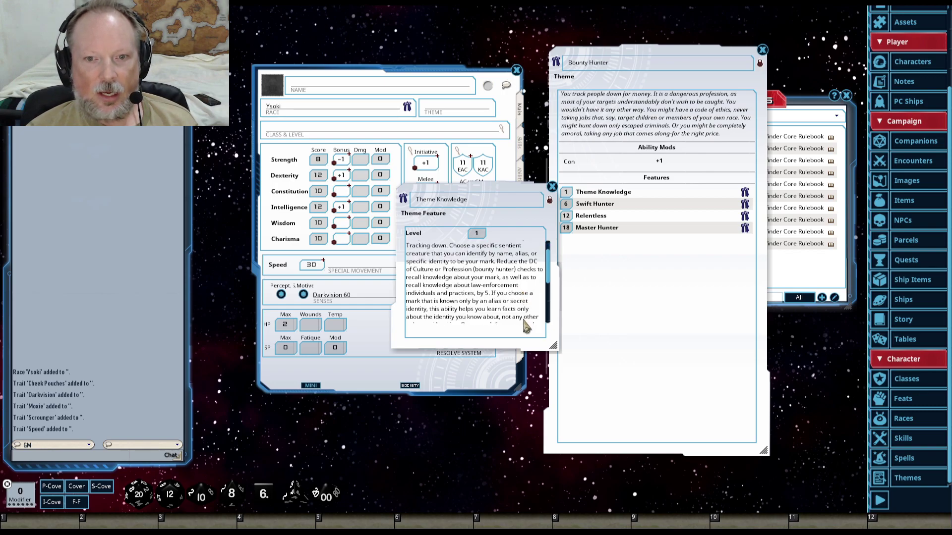
scroll(526, 326, down, 1)
scroll(525, 326, down, 1)
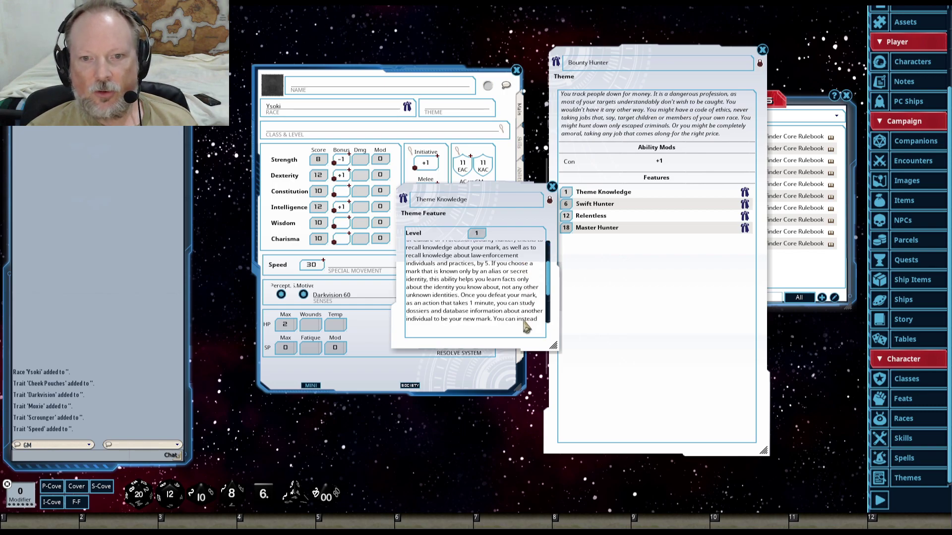
scroll(526, 327, down, 4)
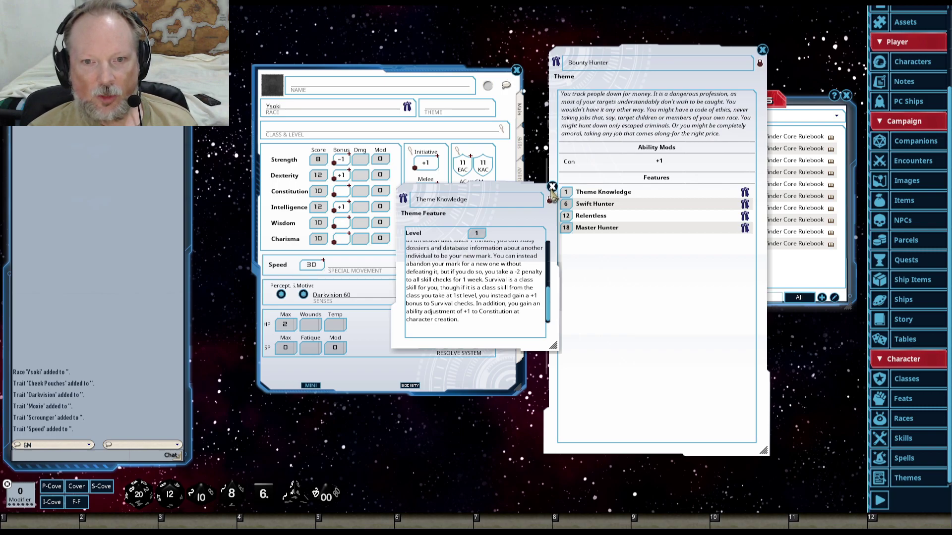
click(551, 187)
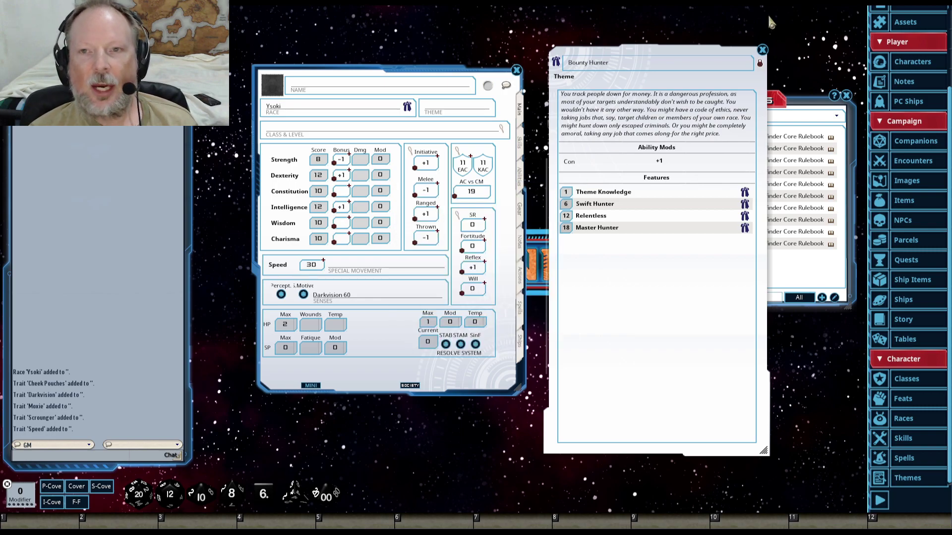
click(762, 49)
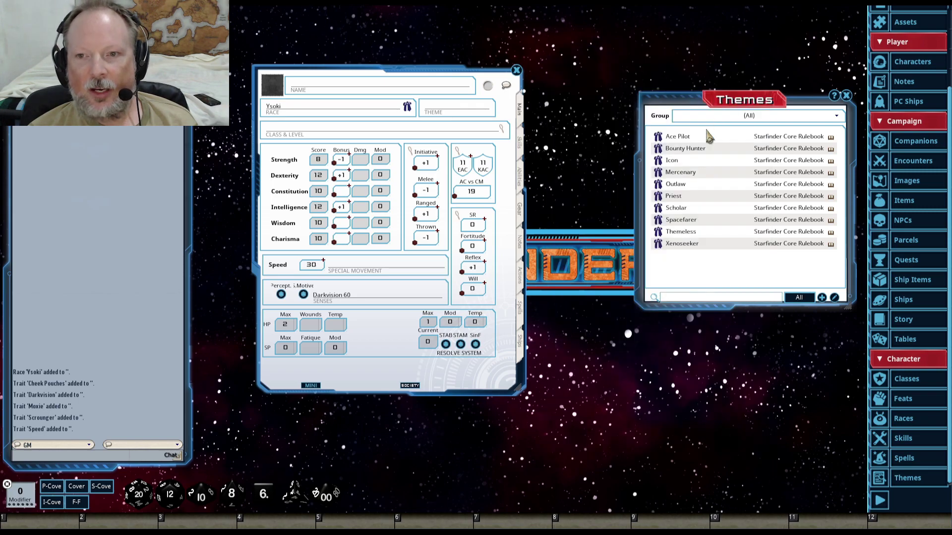
Step: Open the Outlaw theme, enlarge it to show all its features, review its Theme Knowledge feature, and close the theme
click(658, 184)
drag(489, 208, 594, 190)
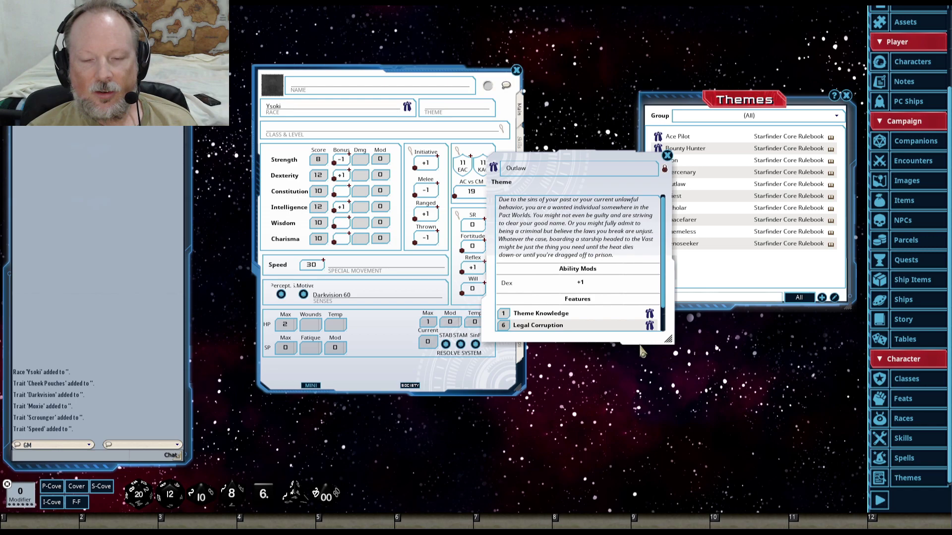
drag(668, 339, 682, 407)
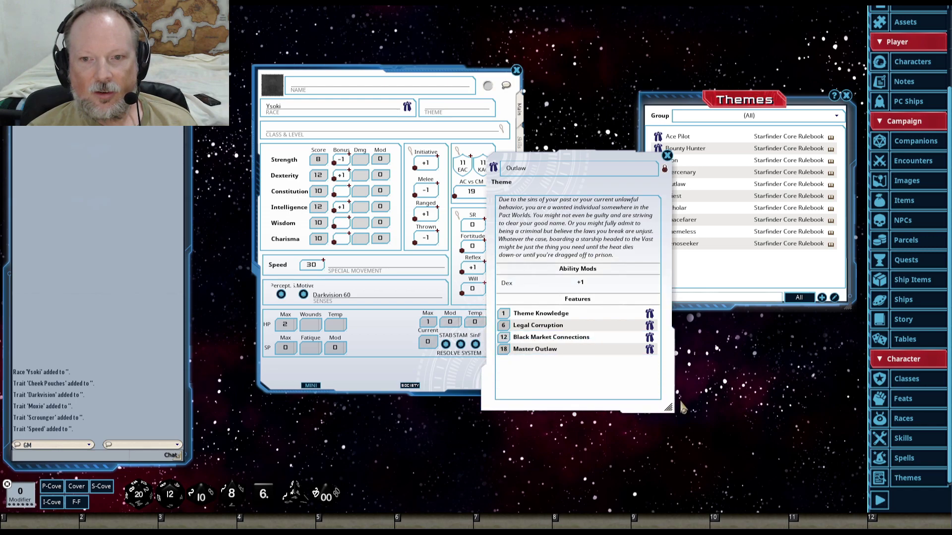
click(648, 314)
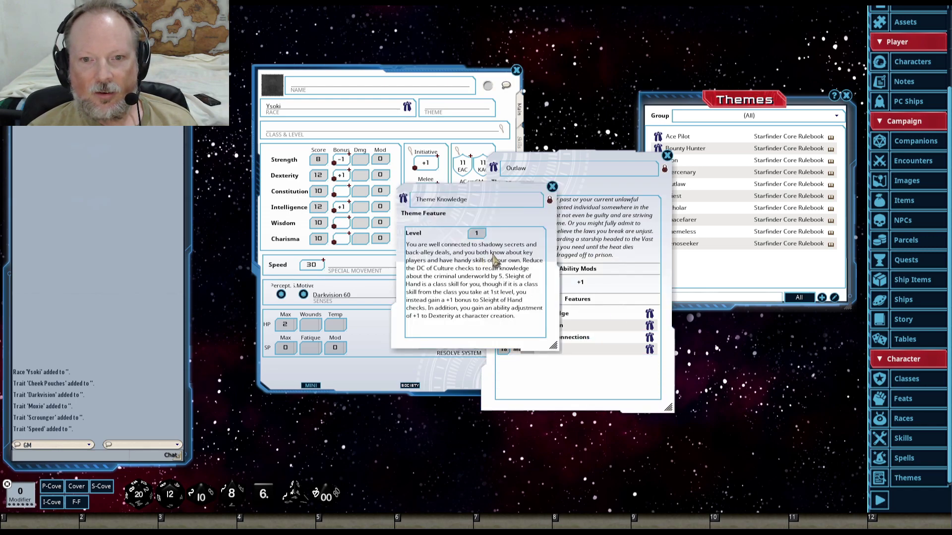
click(552, 186)
drag(565, 159, 674, 157)
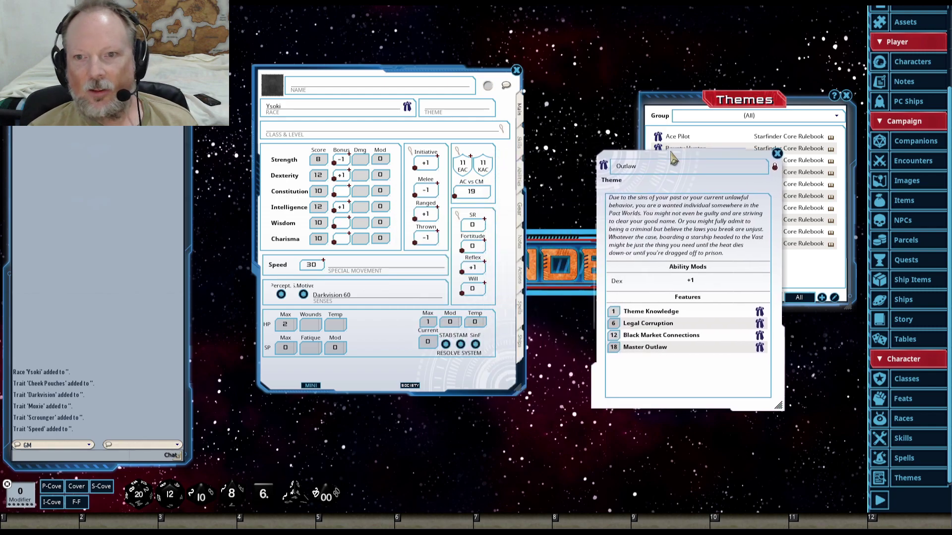
click(777, 154)
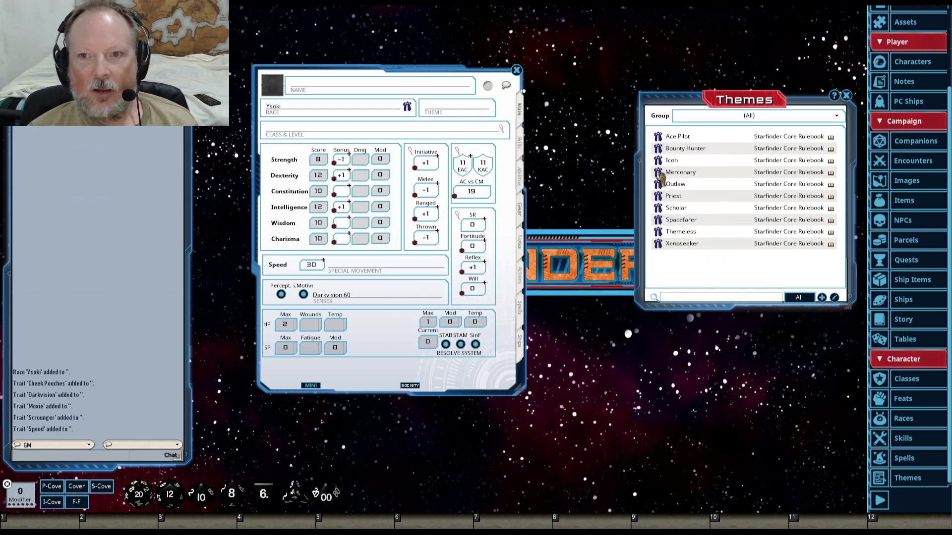
Step: Assign the Outlaw theme to the character, and open its Theme Knowledge description beside the character sheet
drag(659, 185, 438, 109)
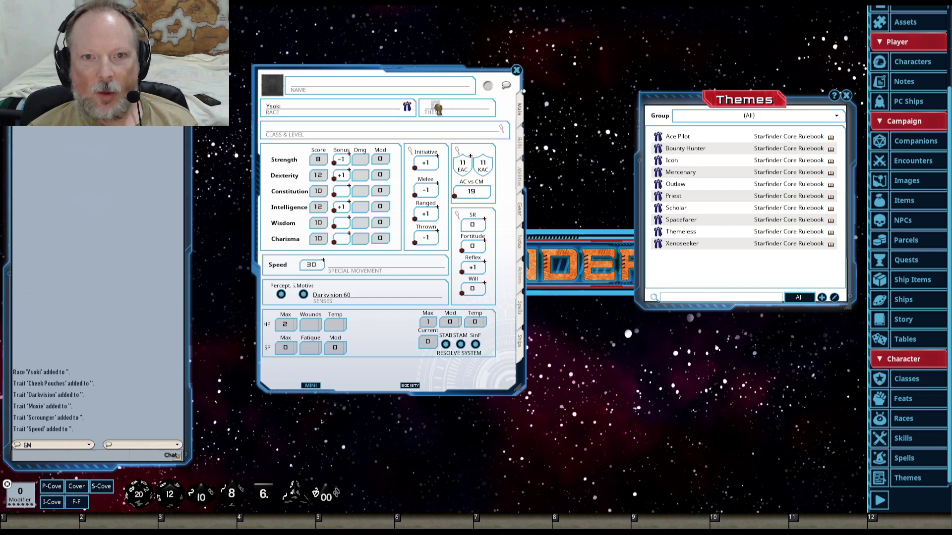
drag(438, 109, 438, 111)
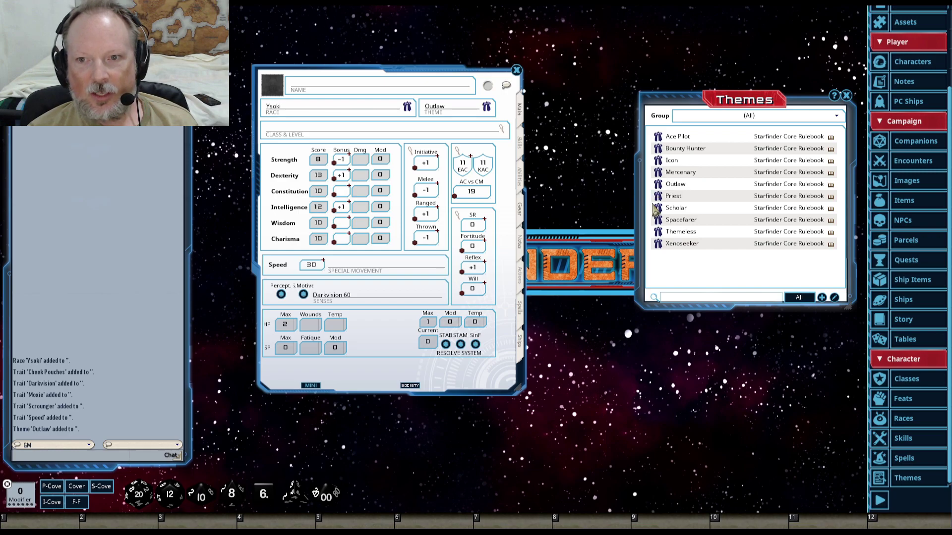
click(658, 184)
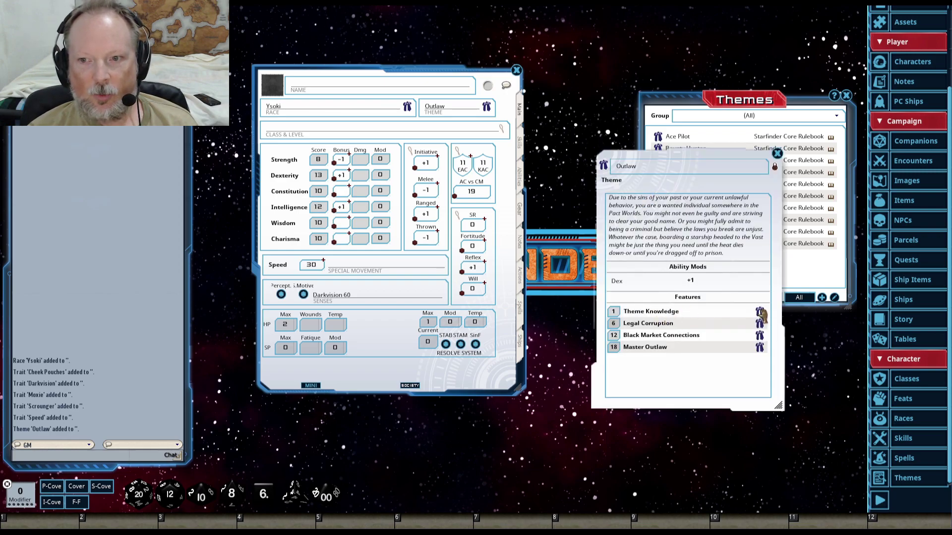
click(759, 312)
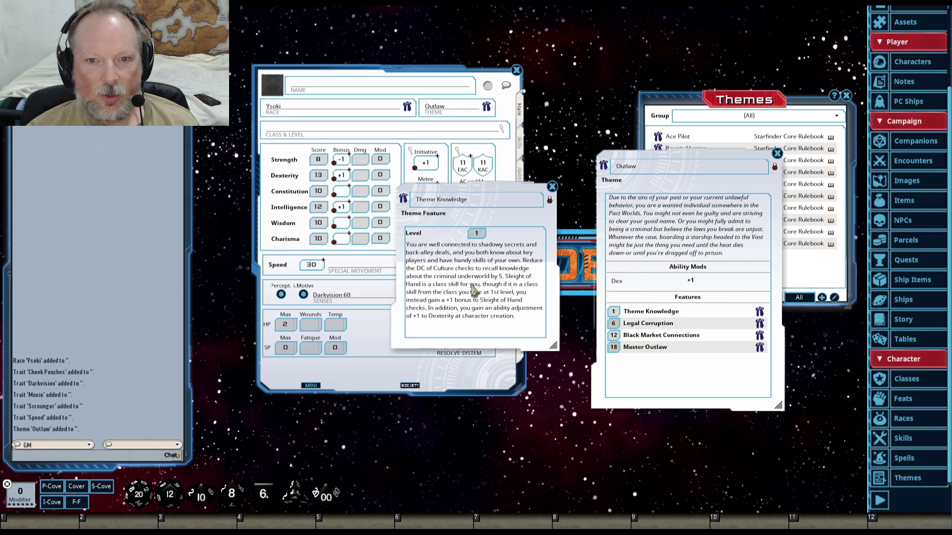
drag(505, 187, 657, 252)
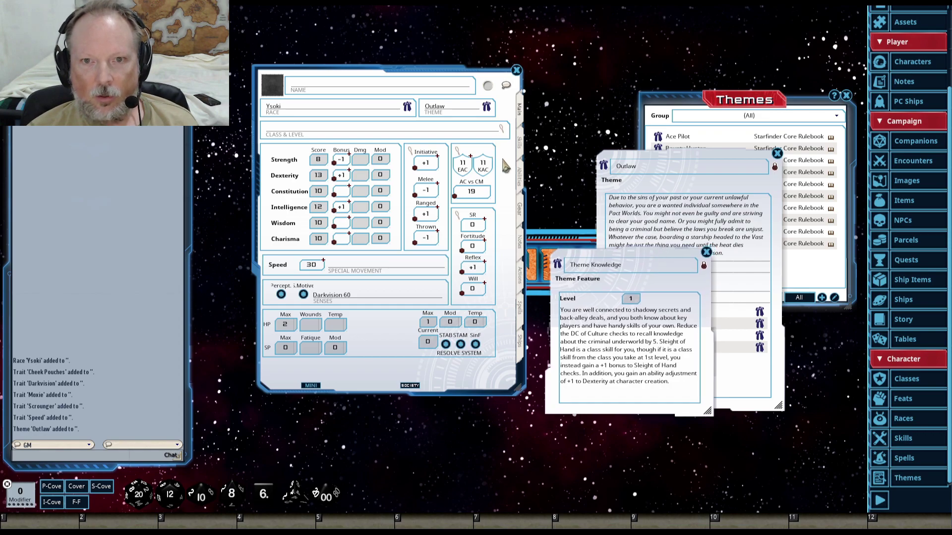
Step: Check the character's skill list against the Outlaw Theme Knowledge, return to the main character page, and close the description
click(520, 147)
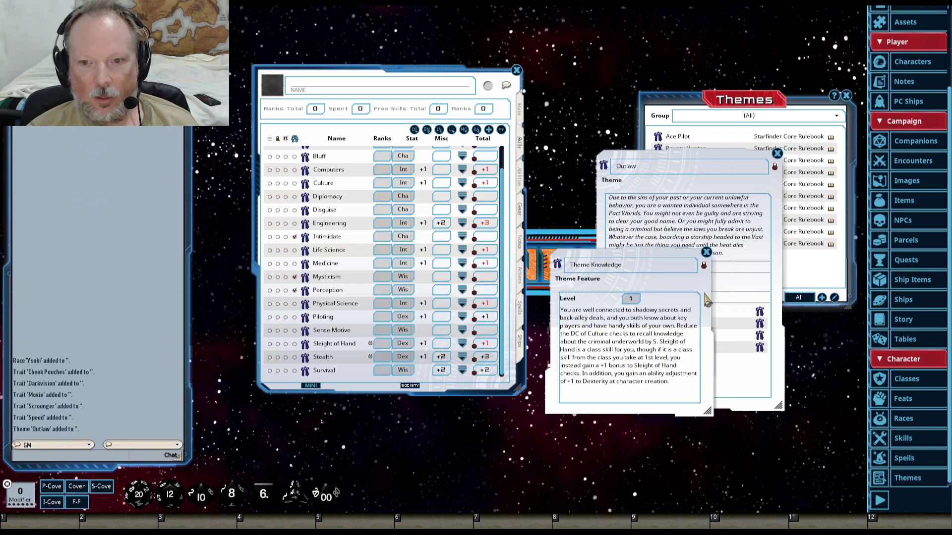
click(520, 111)
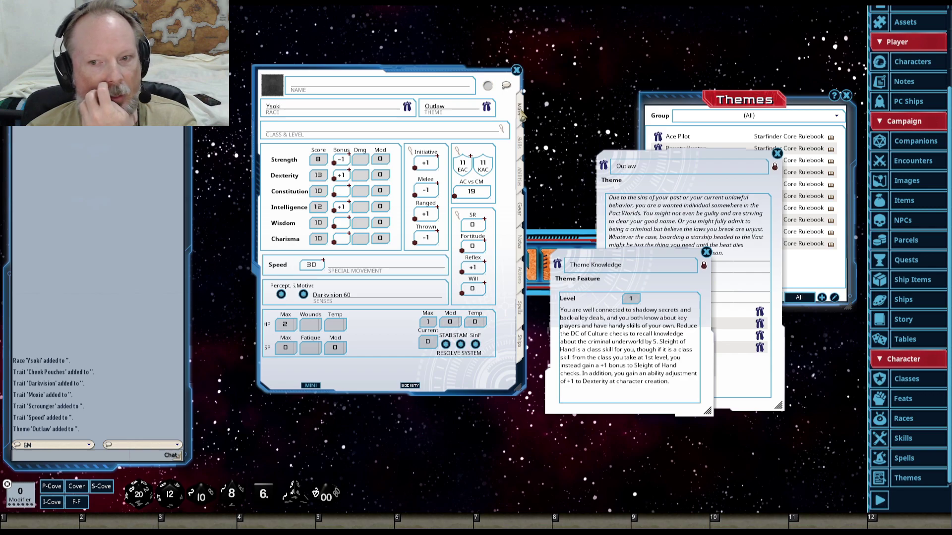
click(706, 252)
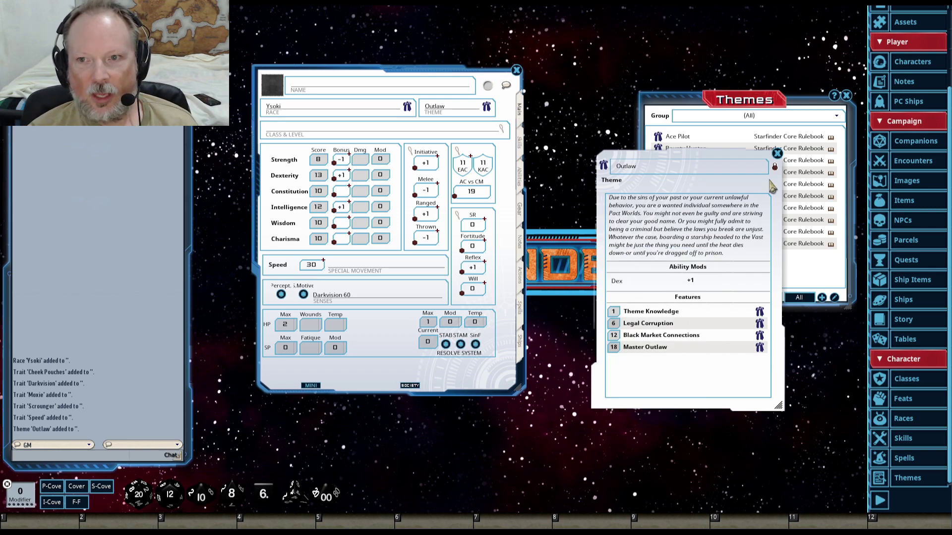
Step: Move the Outlaw theme over the chat area, and replace the Themes list with an enlarged Classes list beside the character sheet
drag(778, 154, 196, 29)
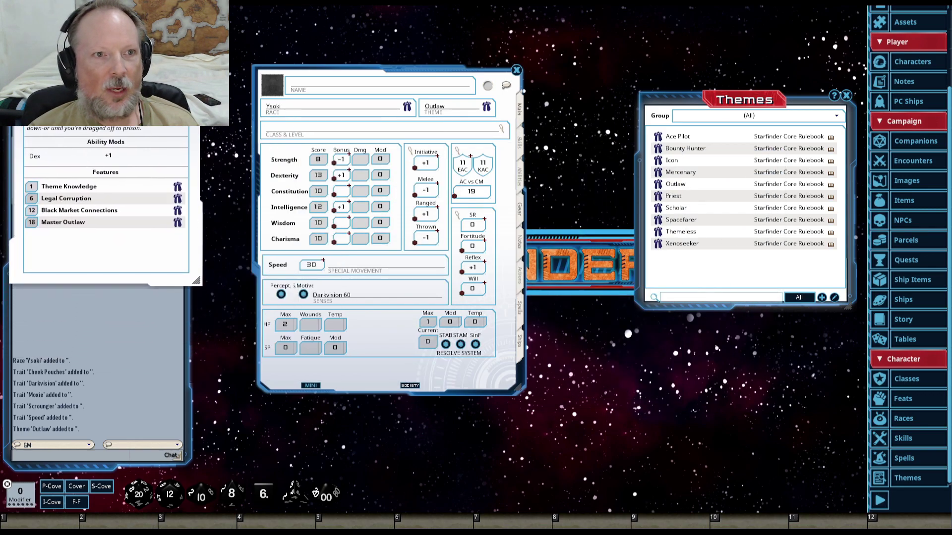
click(847, 96)
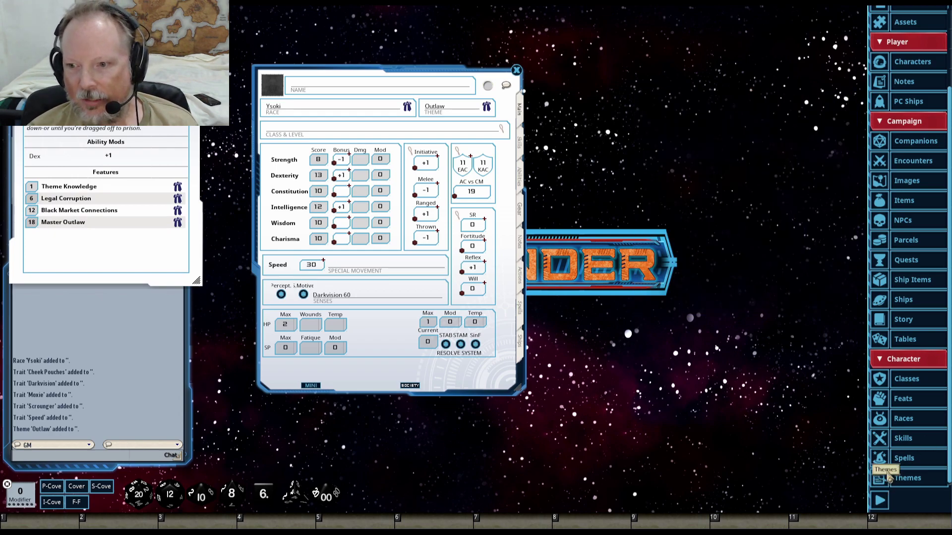
click(880, 377)
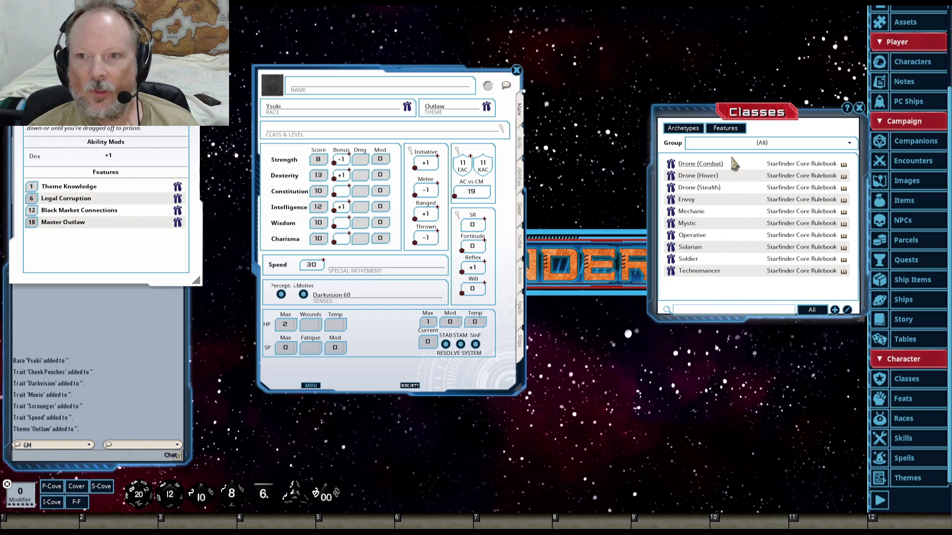
drag(863, 323, 839, 449)
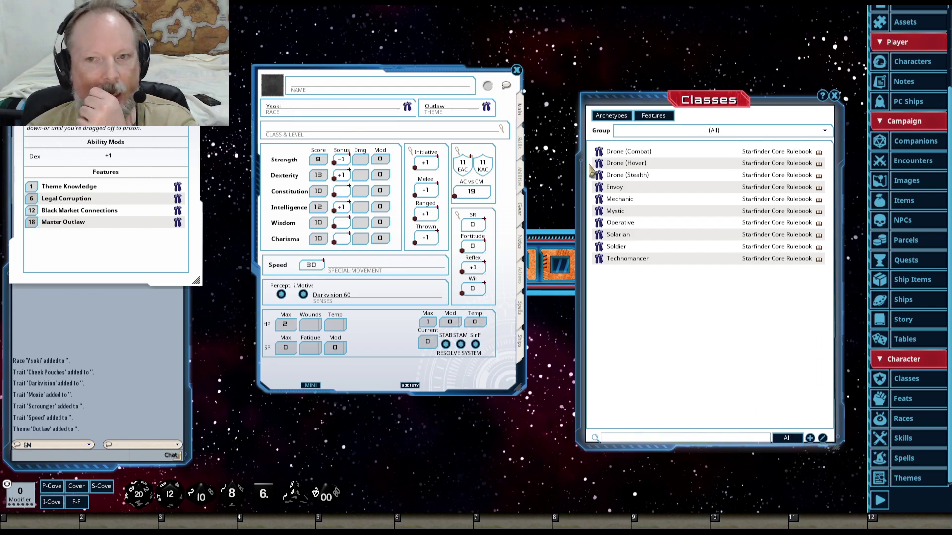
Step: Open the Operative class beside the character sheet and review its class skills, proficiencies, level table, features and builds
click(601, 226)
drag(721, 208, 643, 49)
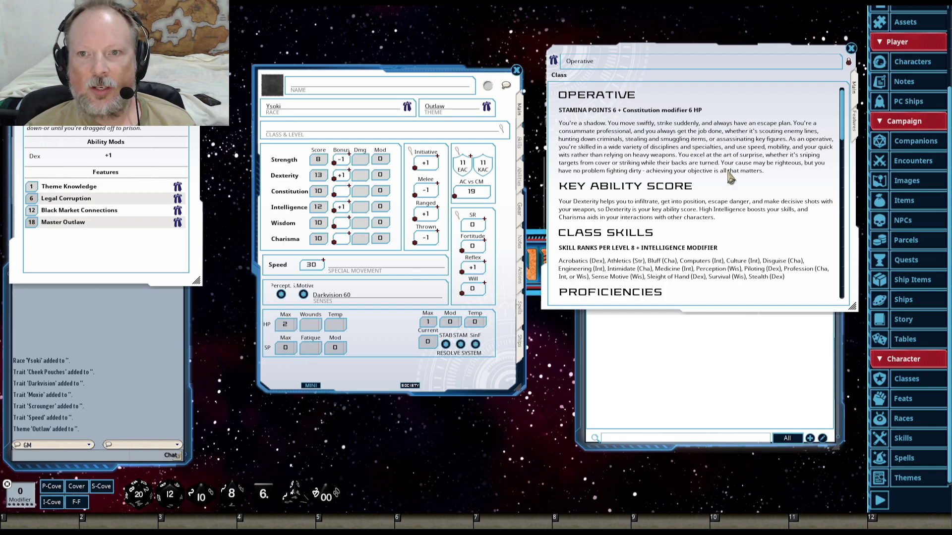
scroll(729, 177, down, 3)
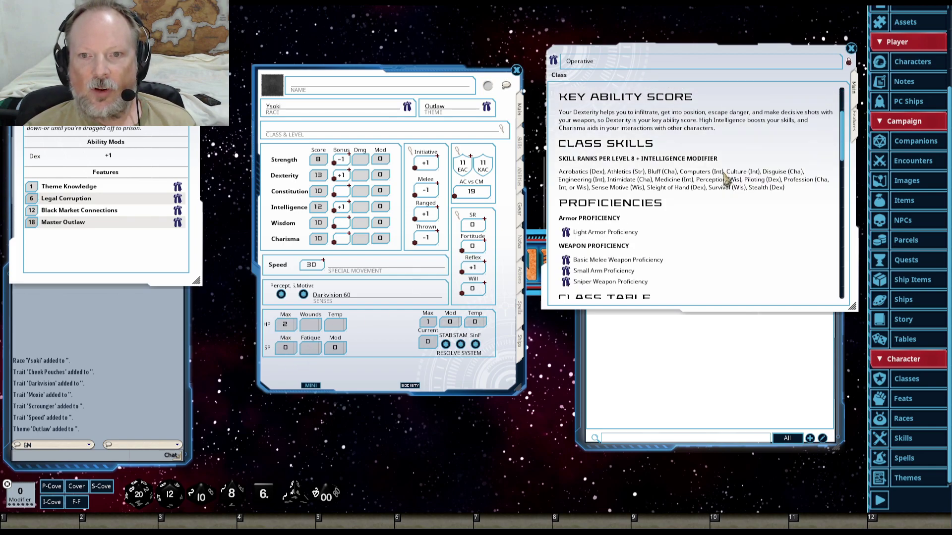
scroll(725, 176, down, 2)
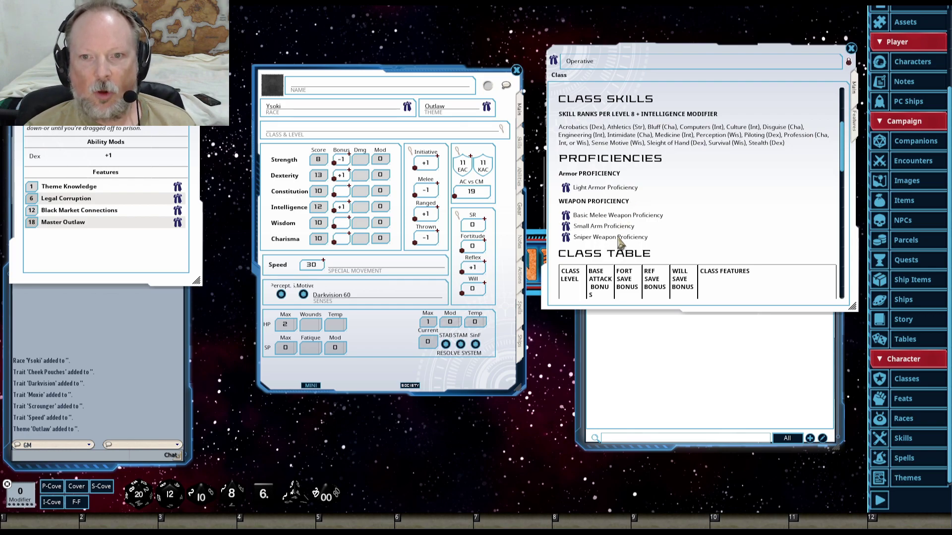
scroll(619, 242, down, 2)
scroll(604, 198, down, 10)
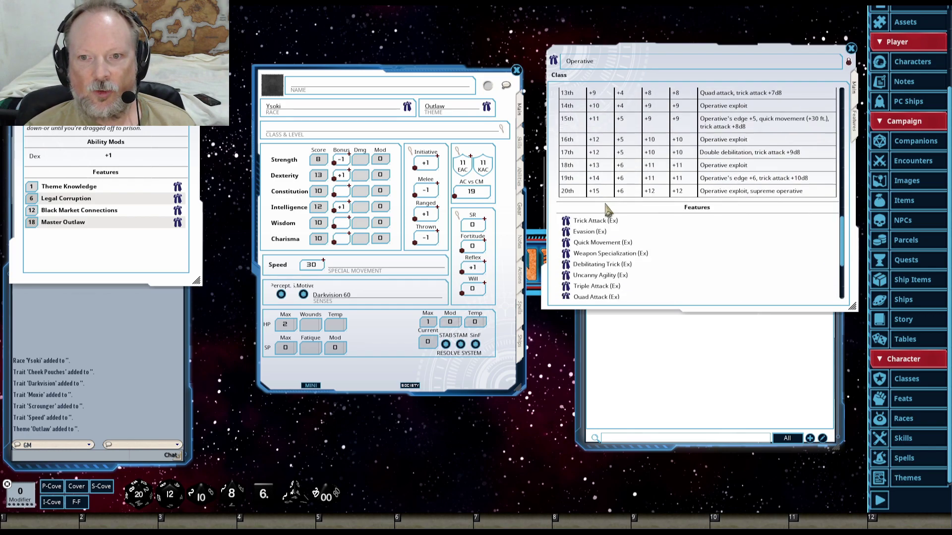
scroll(607, 210, down, 3)
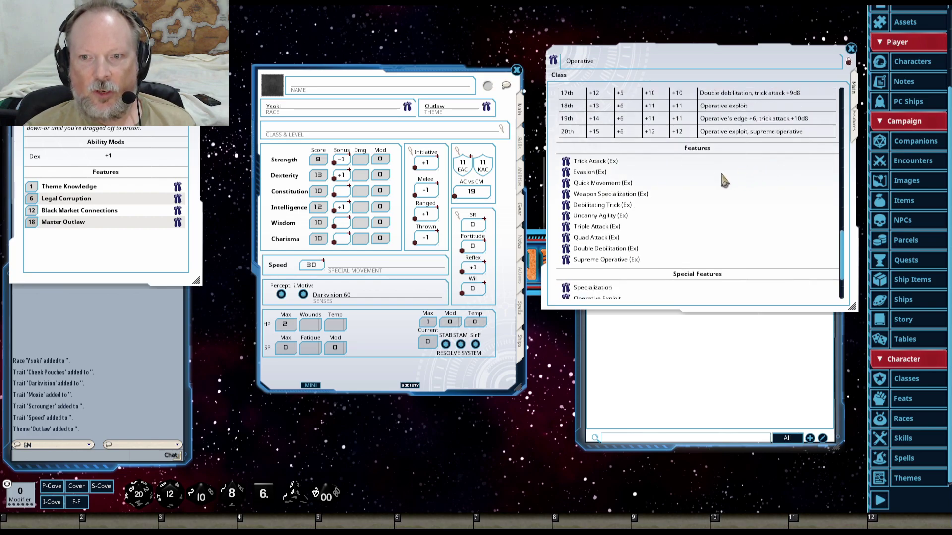
scroll(615, 196, down, 3)
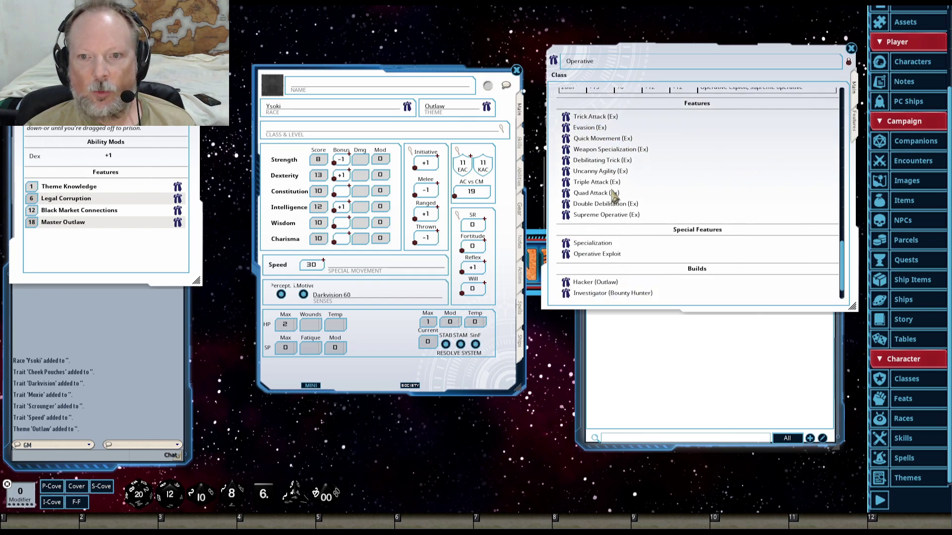
scroll(615, 195, down, 1)
scroll(602, 235, down, 1)
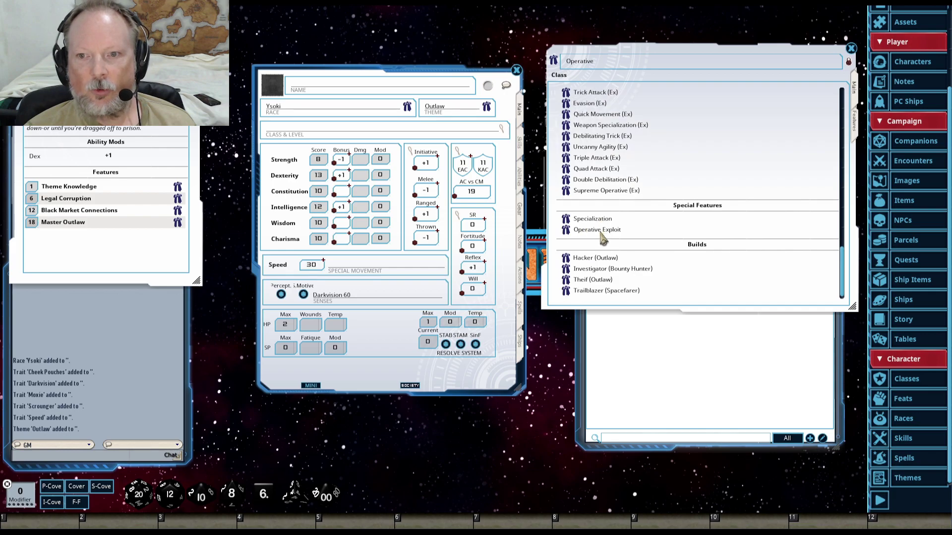
scroll(679, 217, up, 4)
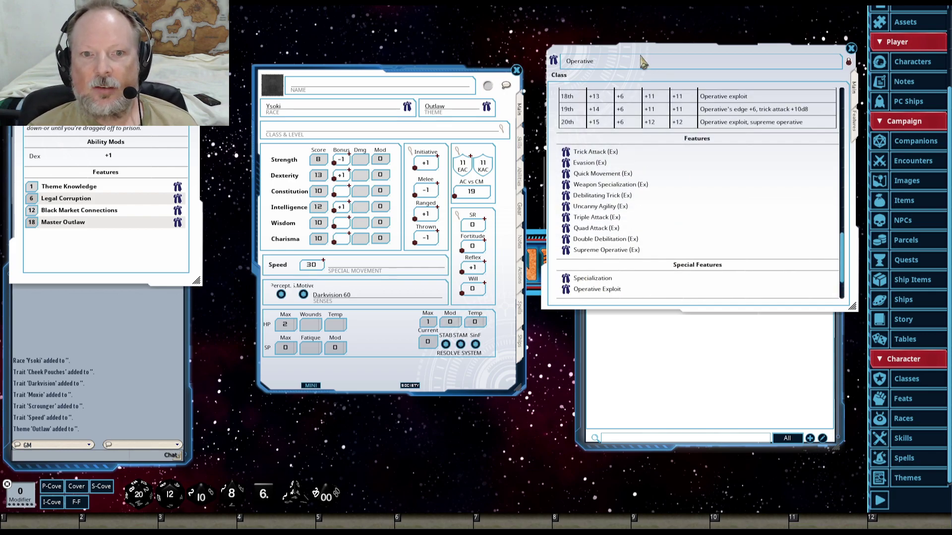
Step: Move the Operative class entry lower to uncover the Classes heading, and return to the beginning of its description
drag(644, 59, 685, 179)
scroll(678, 245, up, 20)
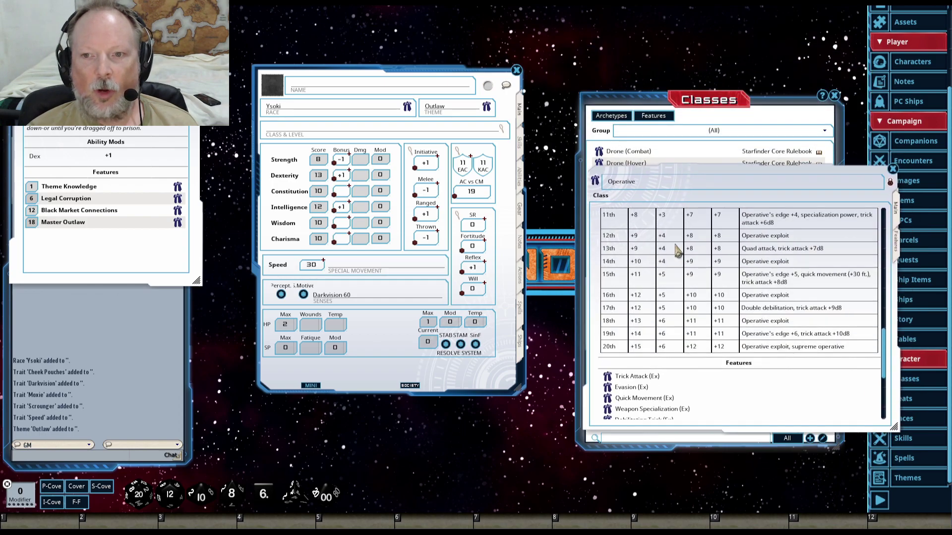
scroll(675, 249, up, 10)
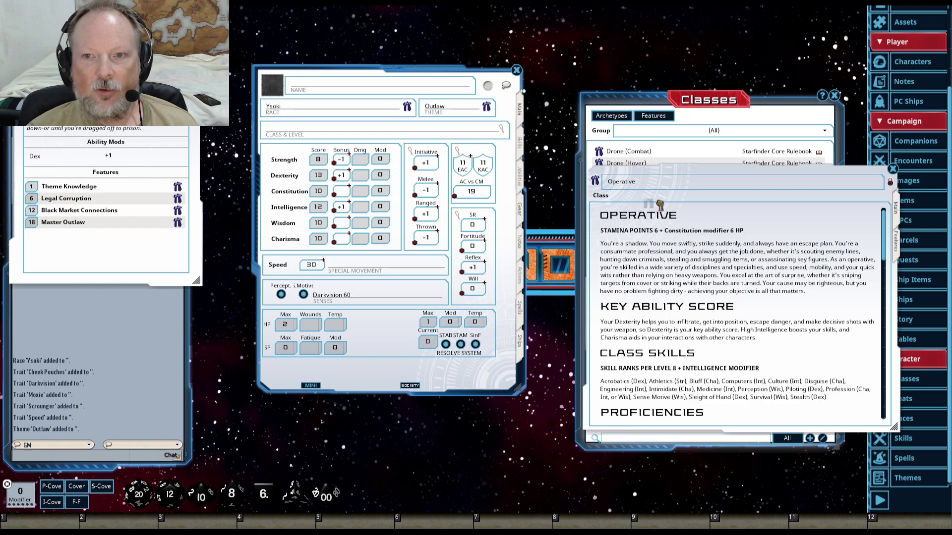
Step: Add the Operative class to the character sheet, and move the Outlaw theme aside briefly to read the chat log before putting it back
click(892, 169)
drag(601, 224, 280, 132)
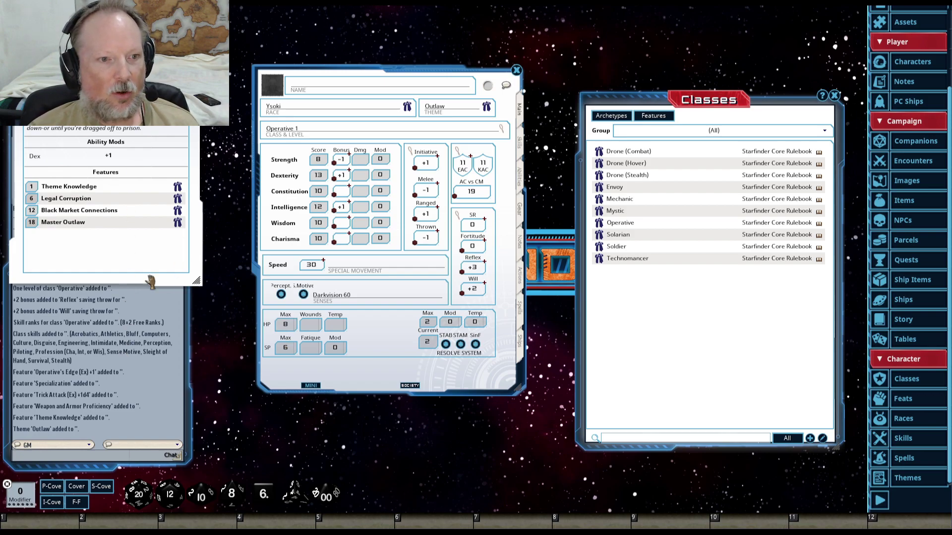
drag(124, 52, 368, 49)
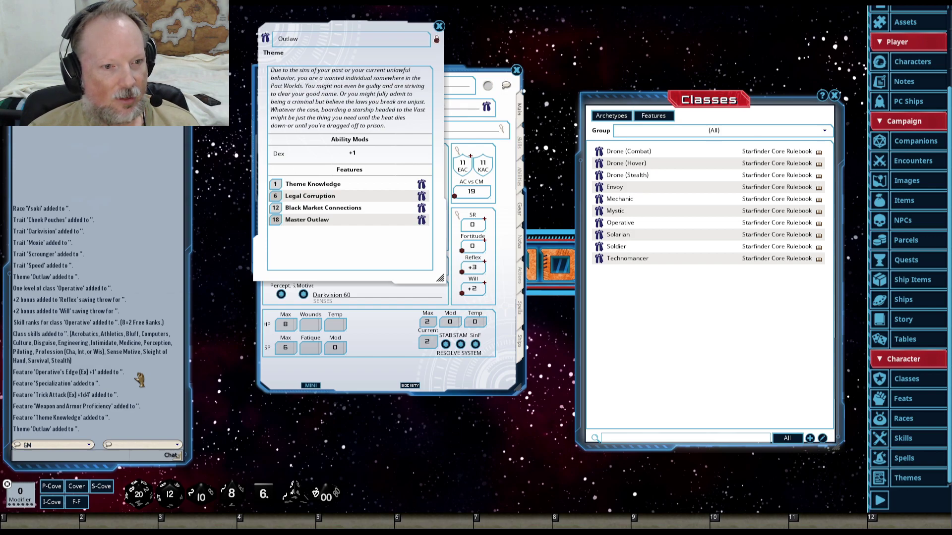
drag(399, 34, 144, 30)
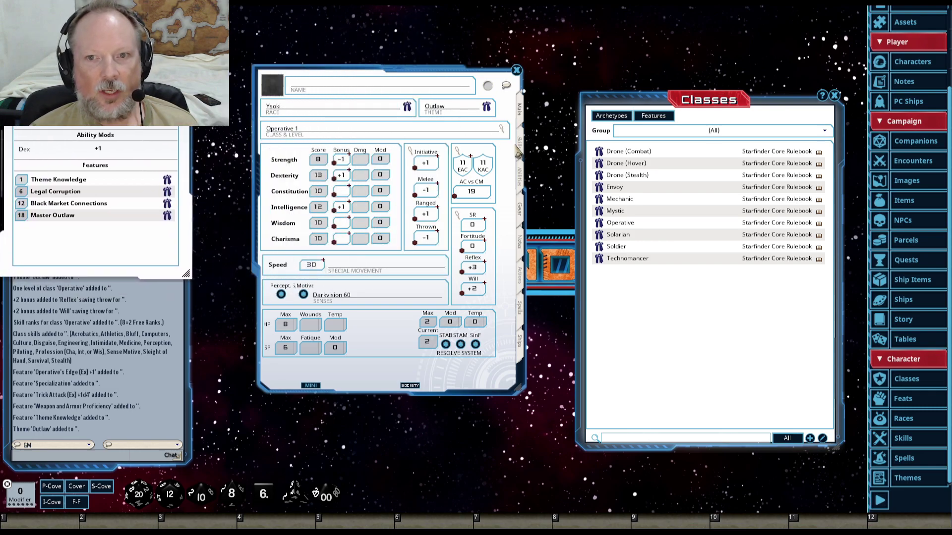
Step: Reopen the Operative class, close the Classes list, and place the class entry enlarged beside the character sheet
click(600, 223)
click(834, 95)
drag(725, 171, 714, 28)
drag(883, 285, 850, 269)
drag(850, 270, 877, 452)
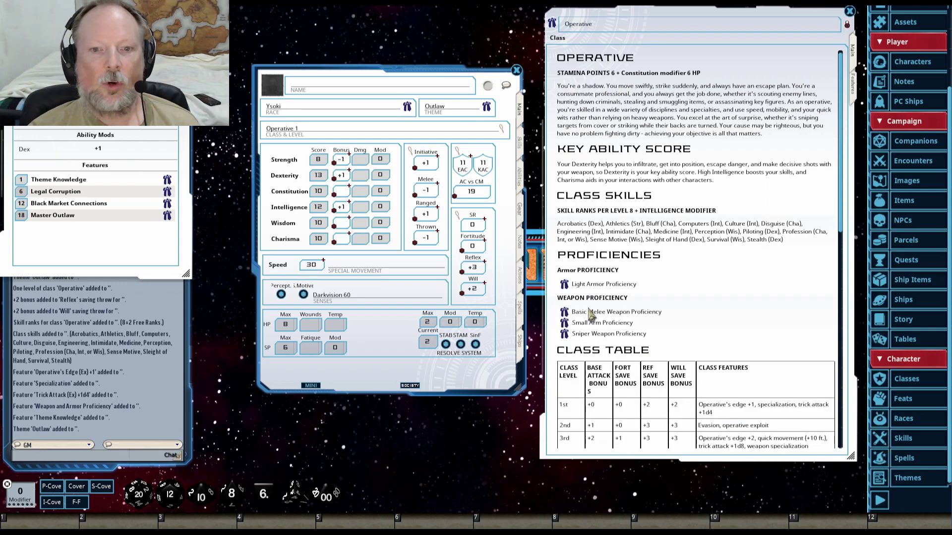
Step: Review the Operative level table and features, and view the Trick Attack (Ex) feature before closing it
scroll(628, 306, down, 3)
scroll(628, 305, down, 10)
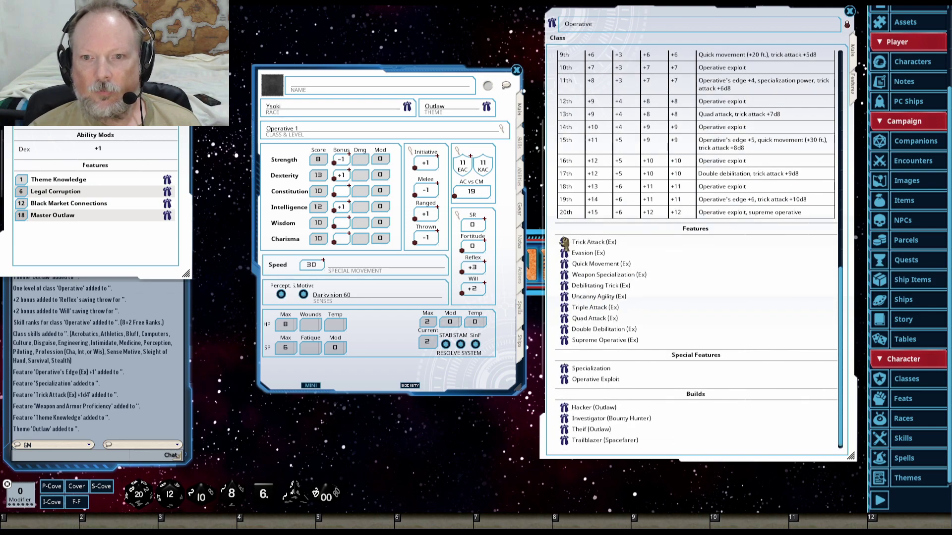
click(564, 242)
scroll(529, 342, down, 2)
click(576, 212)
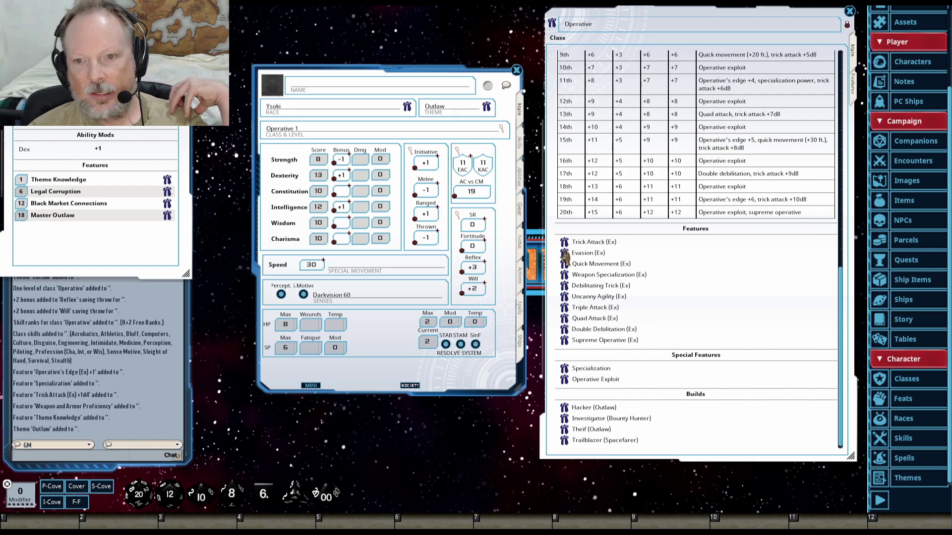
Step: Show the character's abilities, read the Operative's Edge (Ex) +1 description, and close it
click(521, 178)
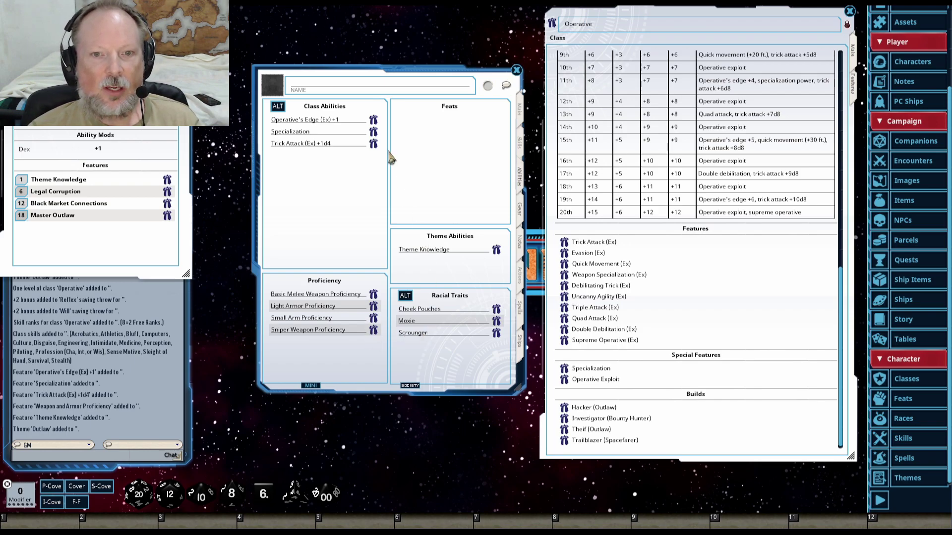
click(373, 119)
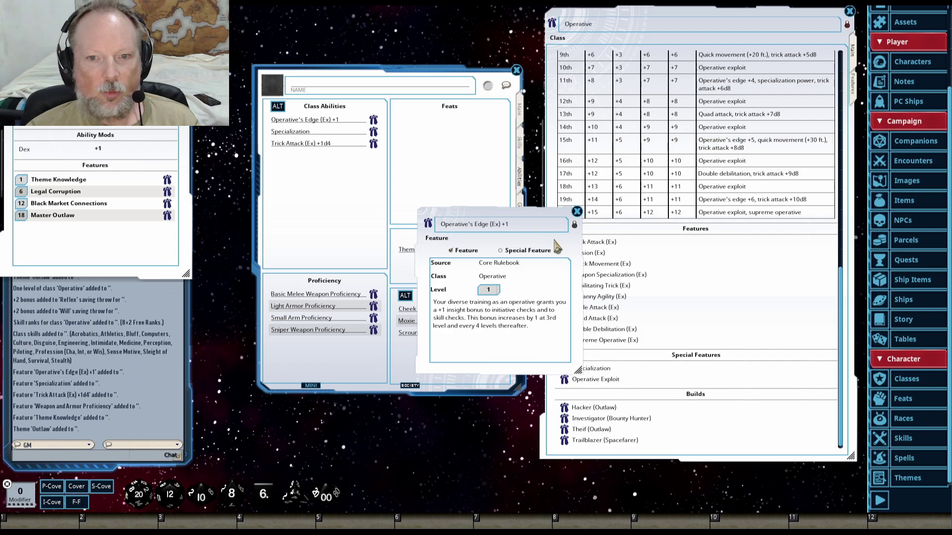
click(576, 212)
Step: Read the Specialization class ability and its level entries, and set its description over the chat area
click(373, 132)
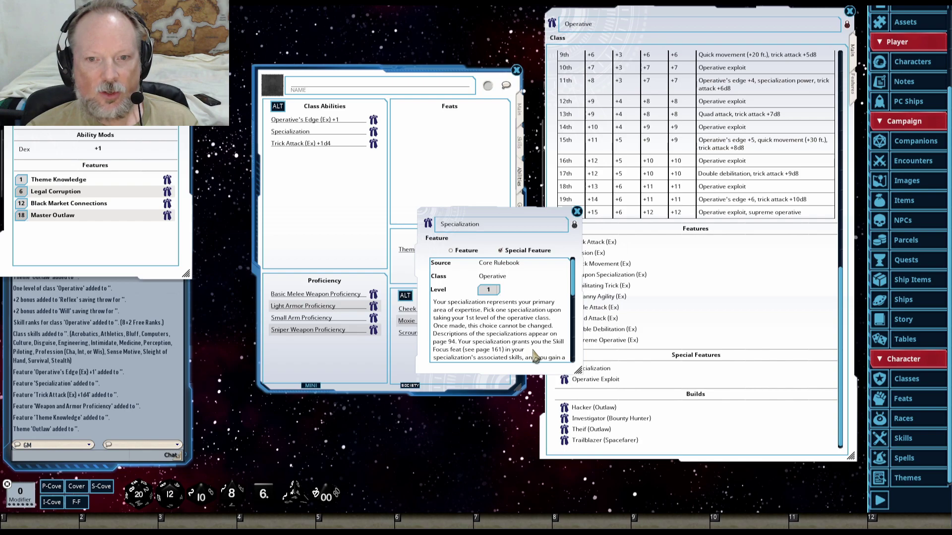
scroll(532, 354, down, 1)
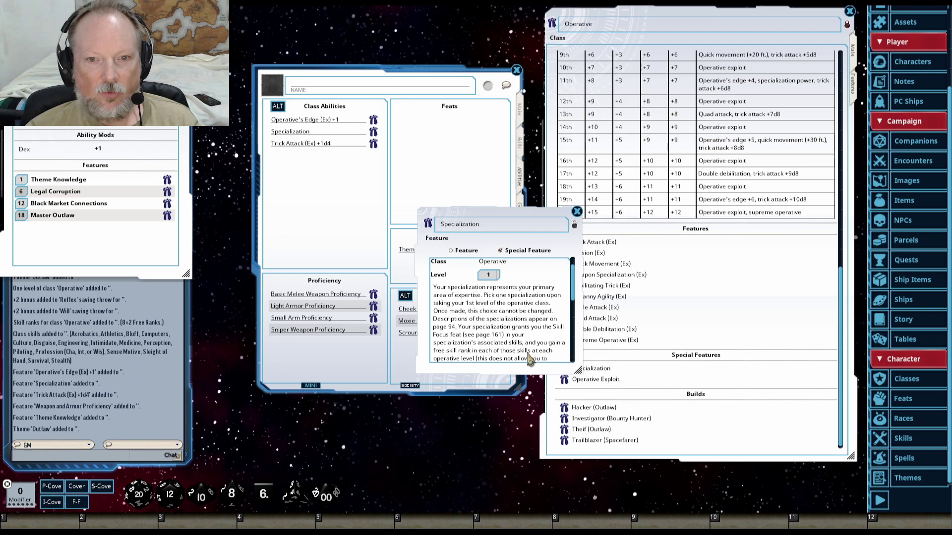
scroll(530, 360, down, 1)
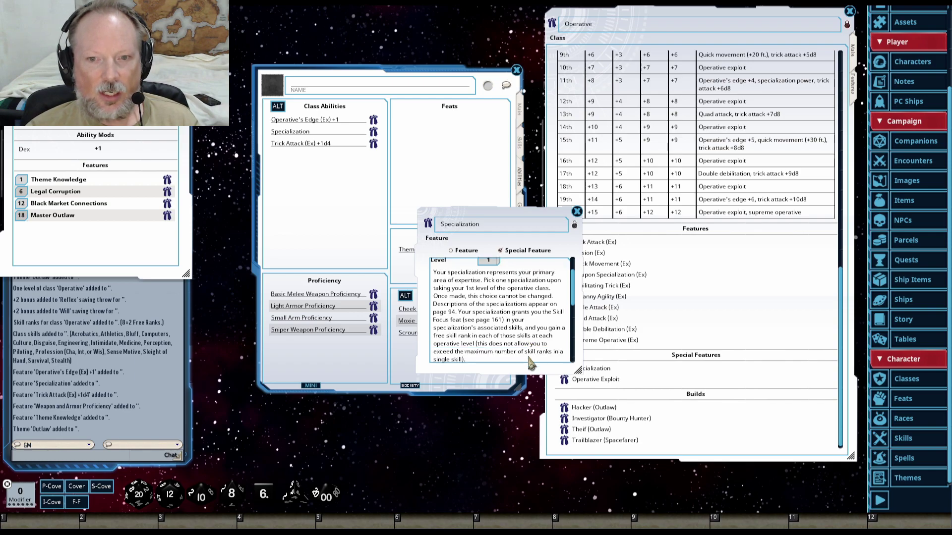
scroll(530, 364, down, 3)
scroll(532, 364, up, 5)
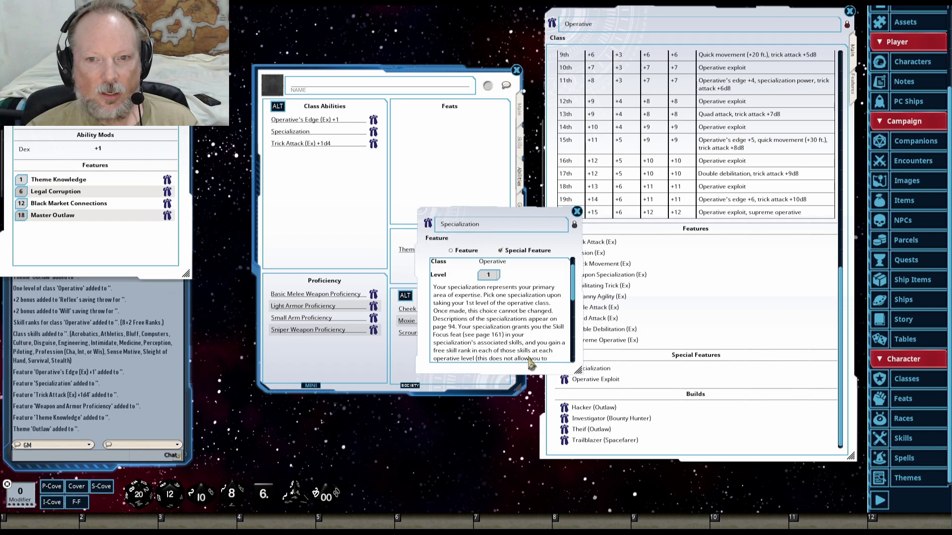
scroll(531, 364, down, 3)
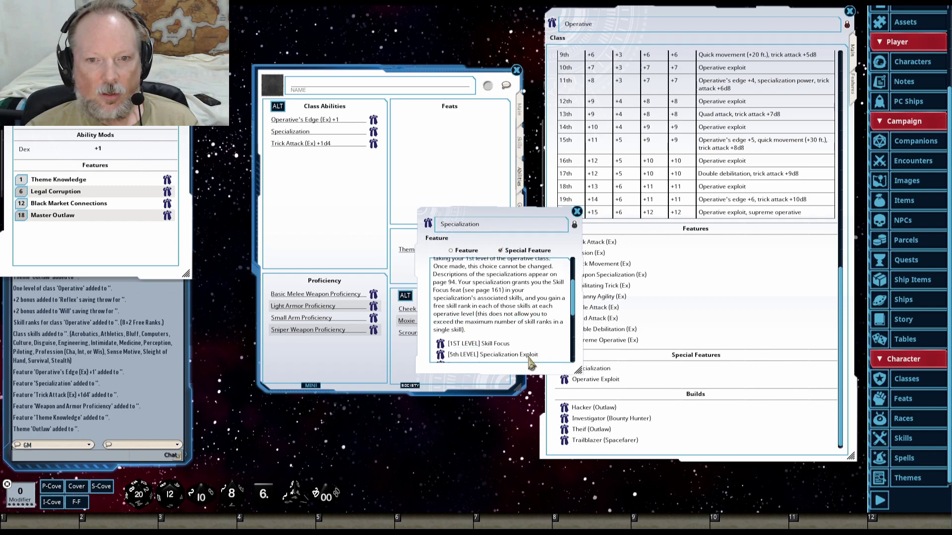
scroll(531, 364, up, 2)
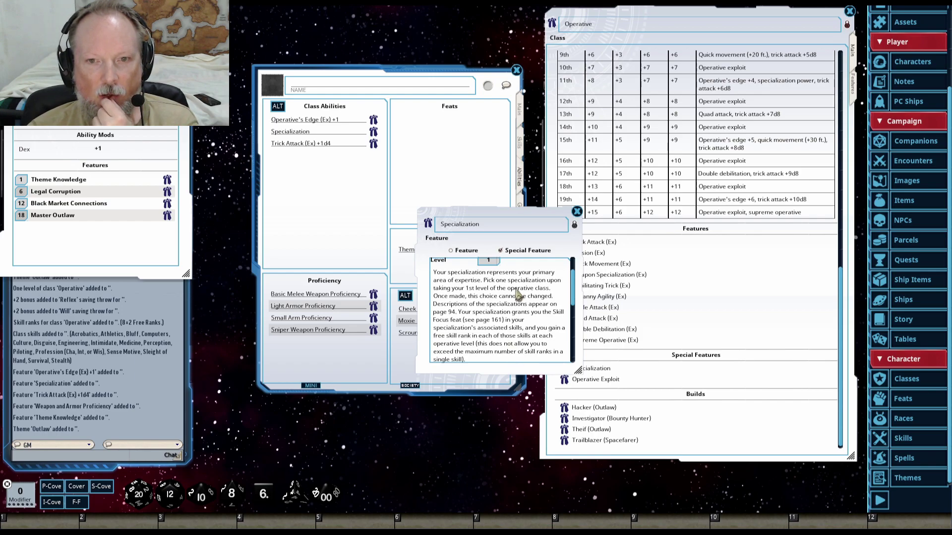
drag(537, 217, 139, 317)
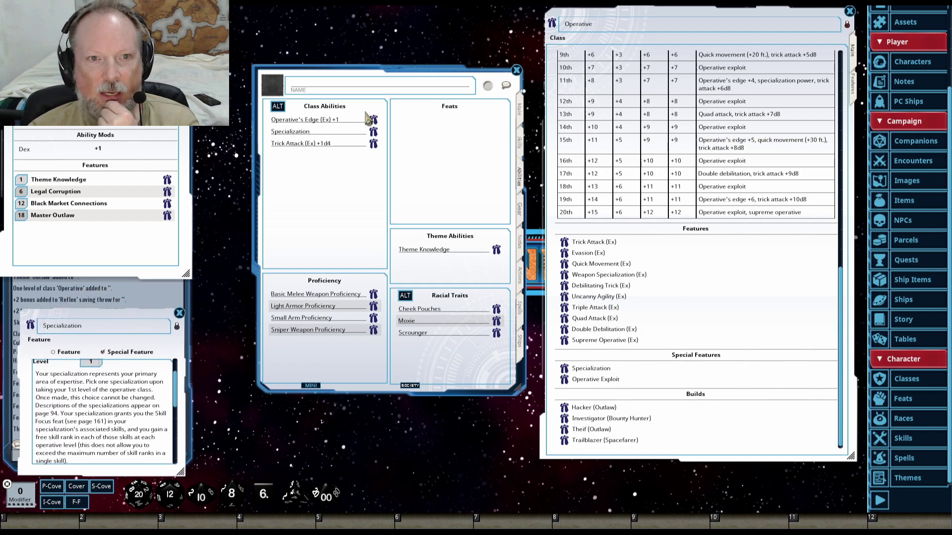
Step: Read the full Trick Attack (Ex) +1d4 description from the class abilities, and close it
click(373, 144)
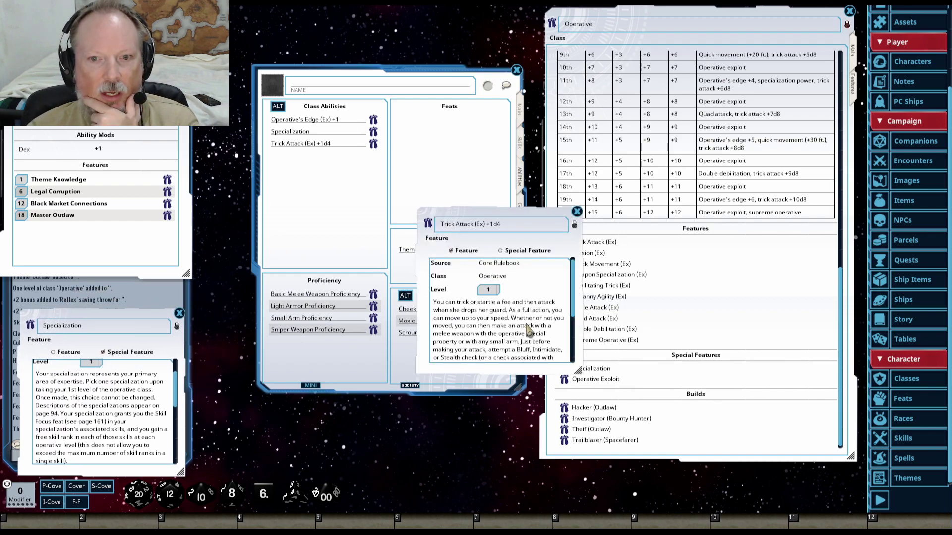
scroll(529, 331, down, 3)
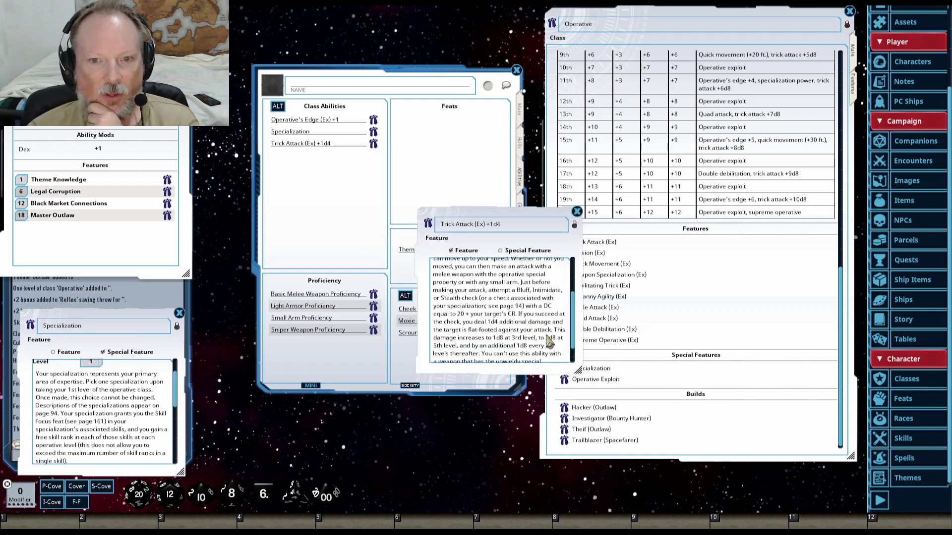
scroll(564, 285, down, 3)
click(577, 212)
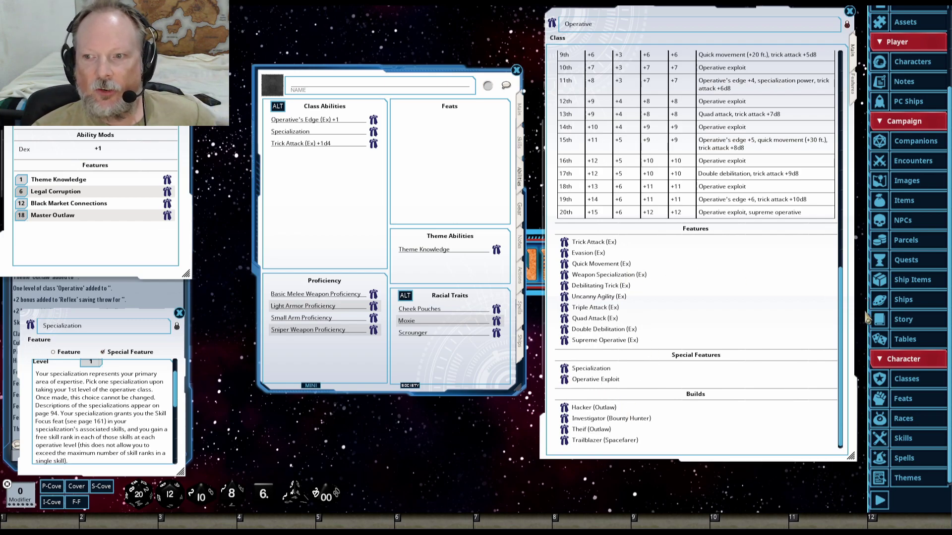
Step: Search the Starfinder Core Rulebook module for "specialization", clear the search, and close the module library
scroll(909, 84, up, 1)
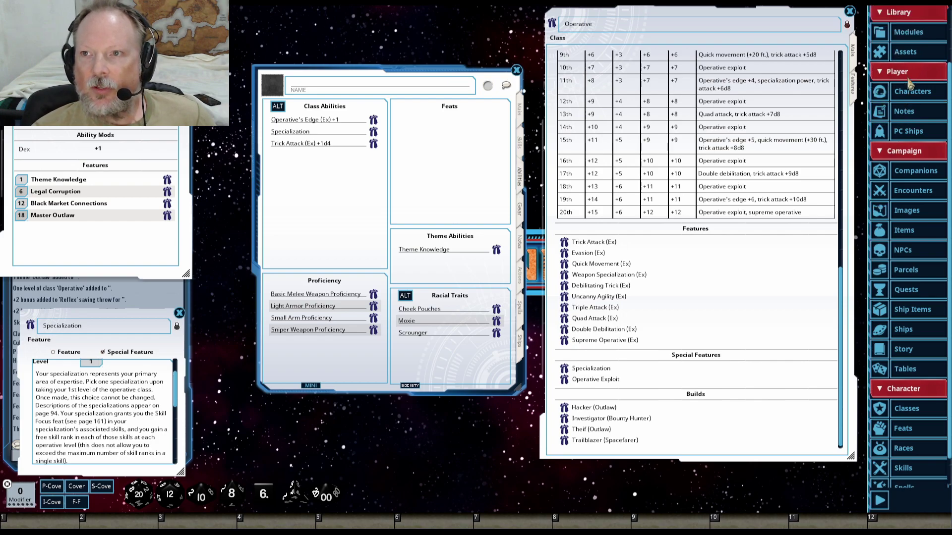
scroll(909, 84, up, 1)
click(907, 62)
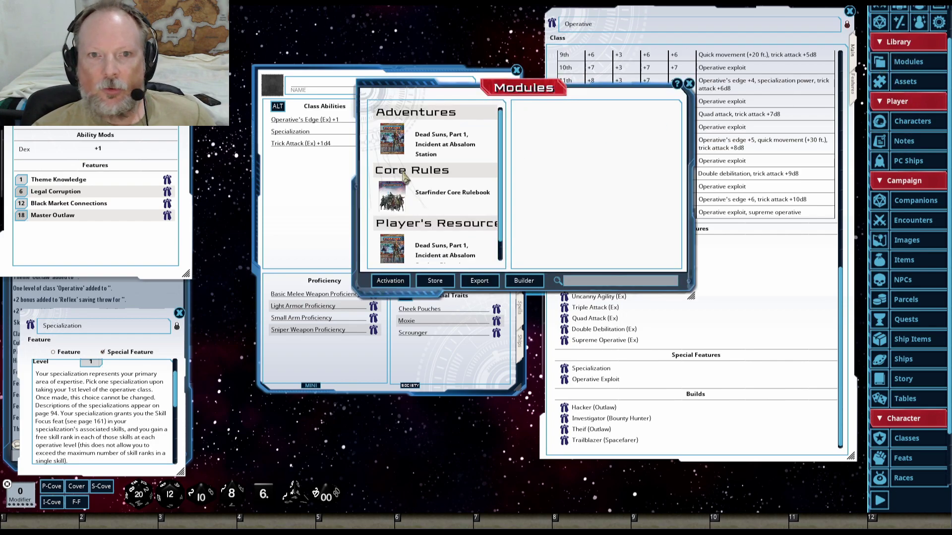
click(430, 203)
drag(540, 87, 715, 92)
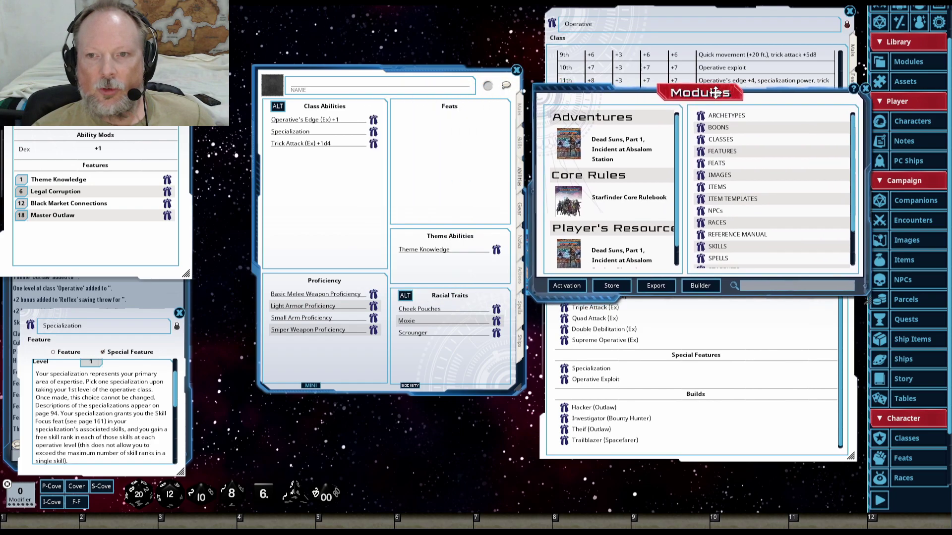
scroll(766, 234, down, 1)
scroll(766, 235, down, 2)
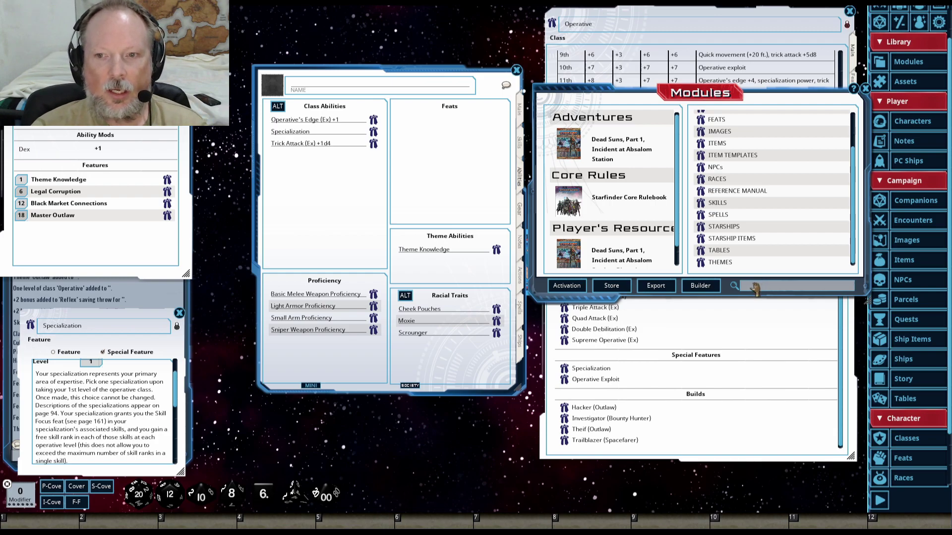
key(Return)
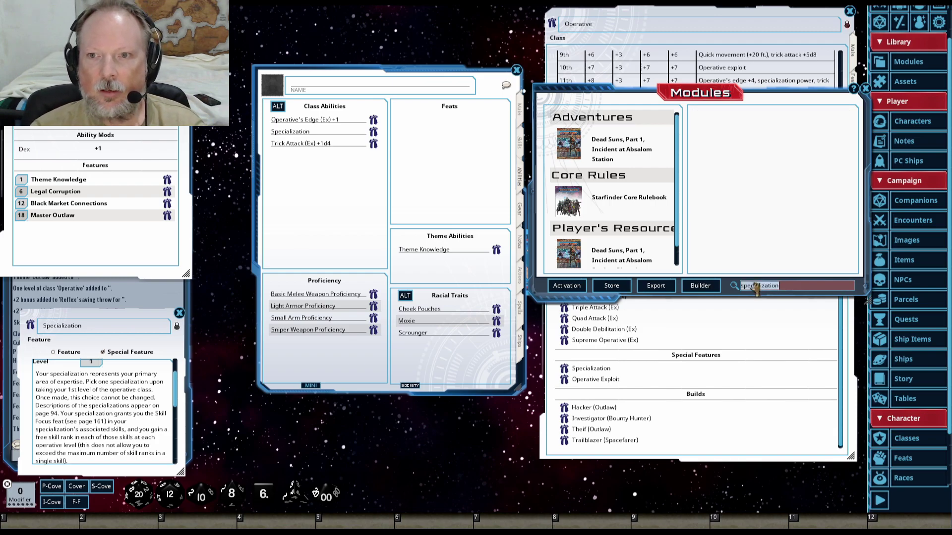
click(754, 286)
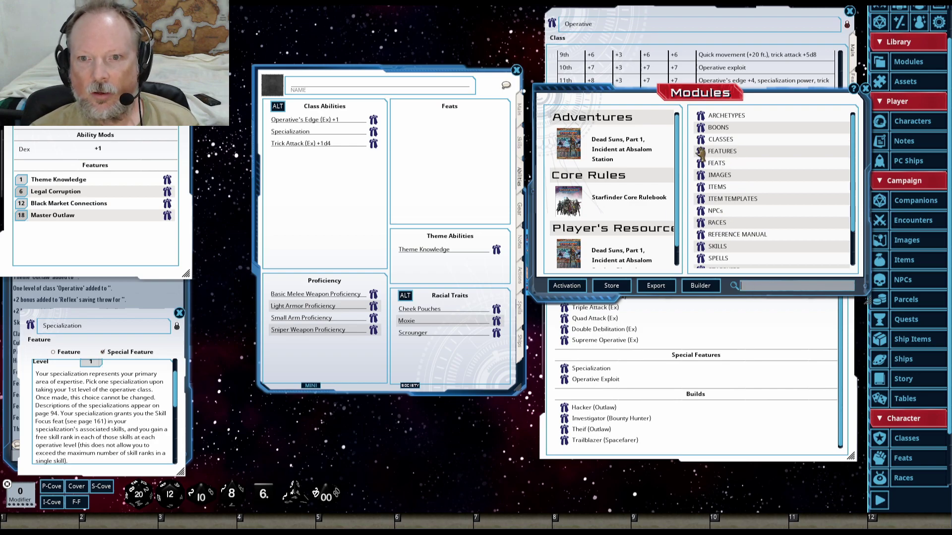
click(865, 89)
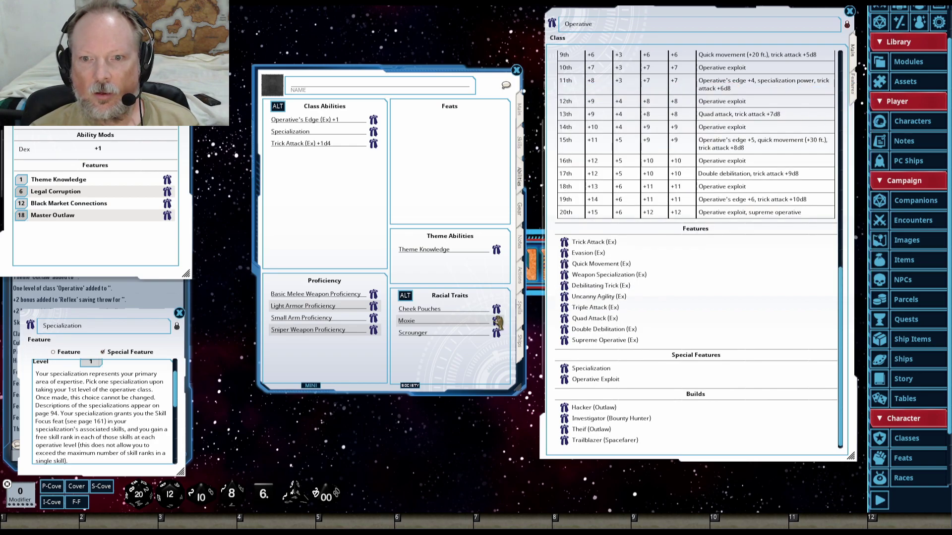
Step: Find the list of specializations in the Specialization description, and place that window enlarged beside the character sheet
scroll(142, 385, down, 5)
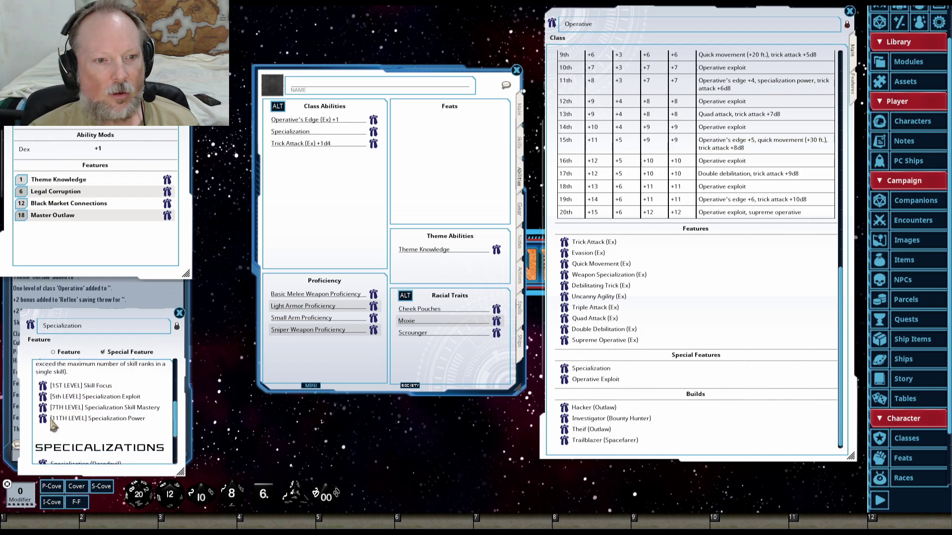
scroll(75, 419, down, 3)
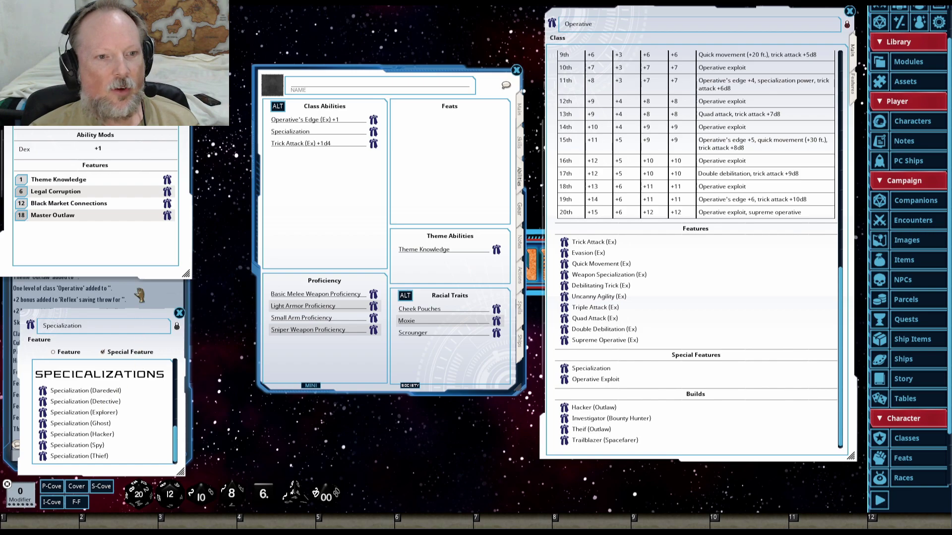
drag(136, 313, 679, 224)
drag(724, 389, 849, 494)
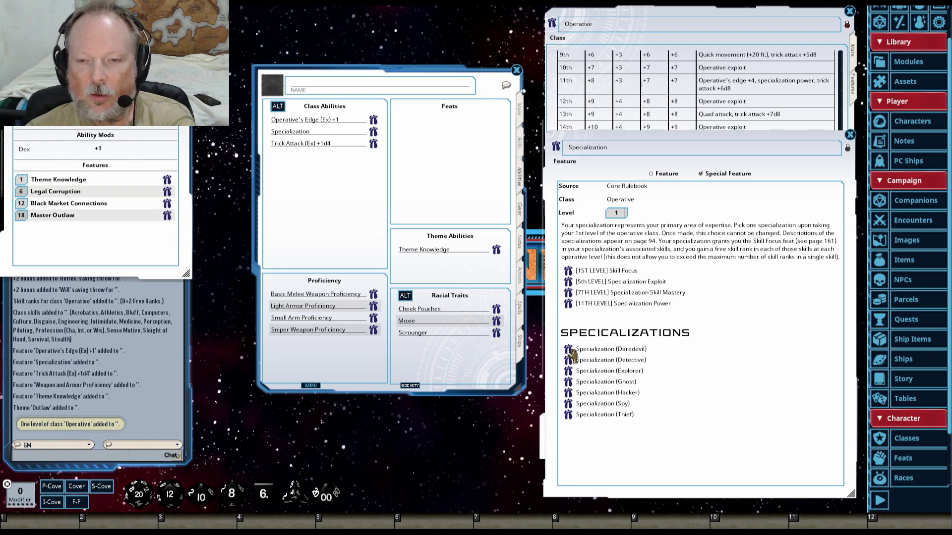
Step: Check the character's main and skills pages, and return to the abilities page
click(521, 111)
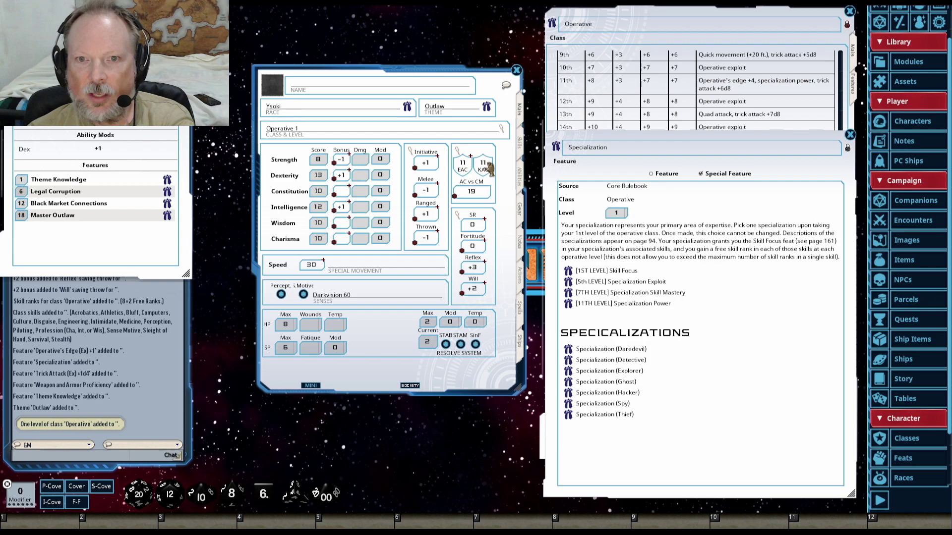
click(520, 146)
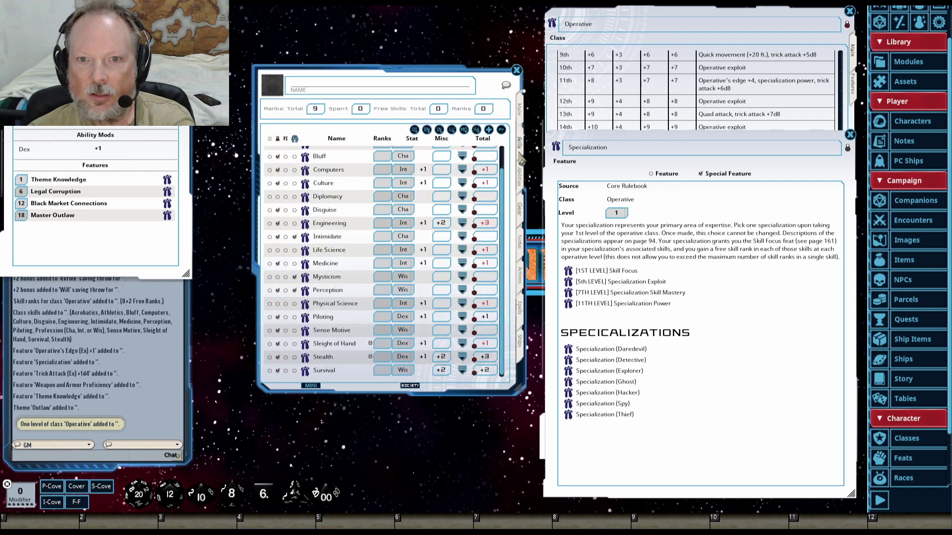
click(519, 182)
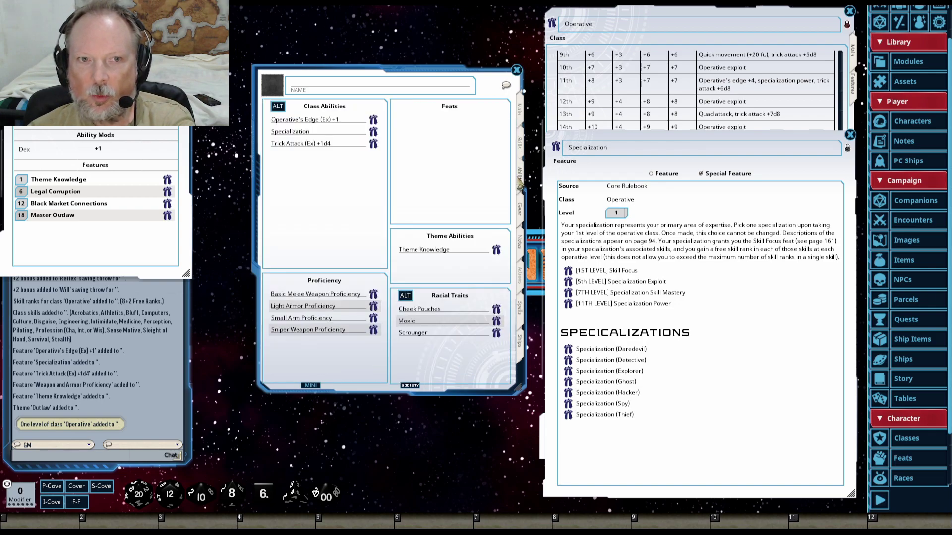
Step: Open the Daredevil specialization, extend its window to read the associated skills and exploits, and close it
click(568, 351)
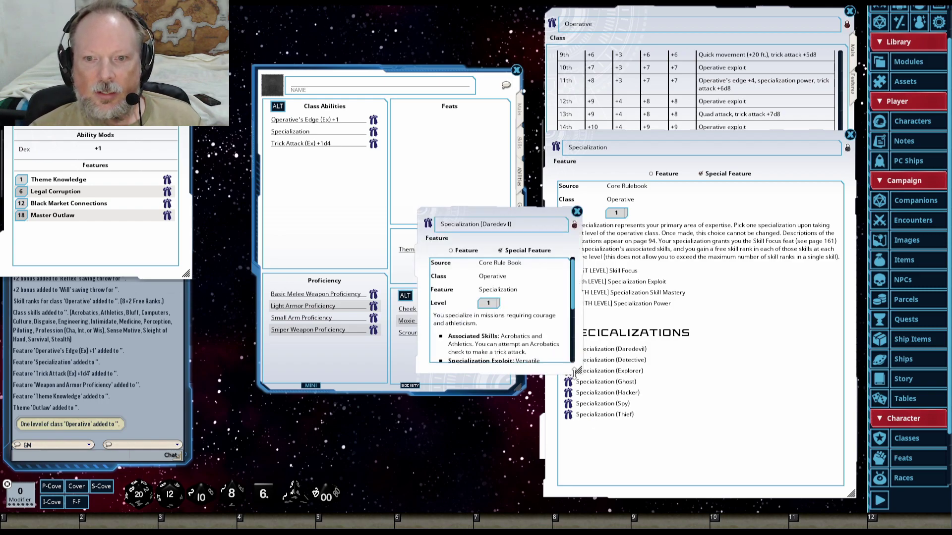
drag(578, 370, 578, 476)
scroll(549, 404, down, 1)
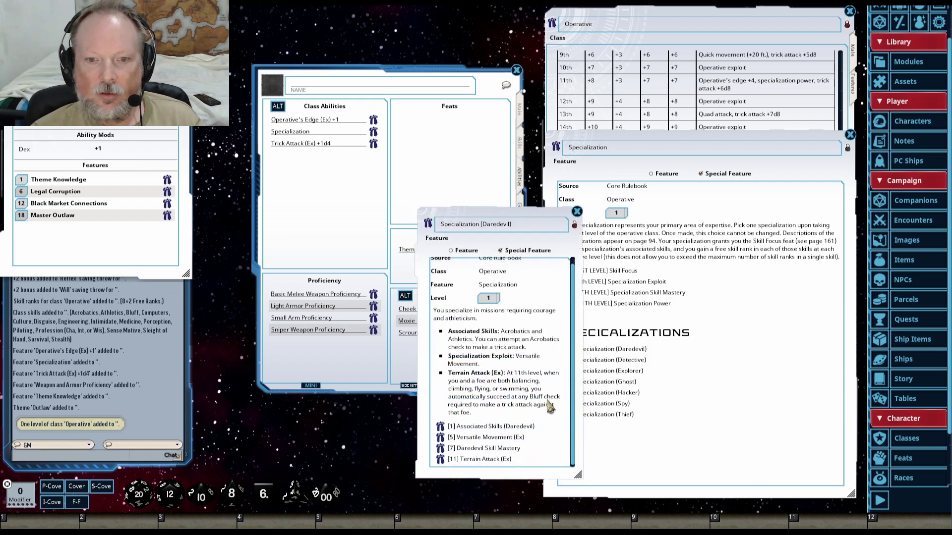
scroll(549, 404, up, 1)
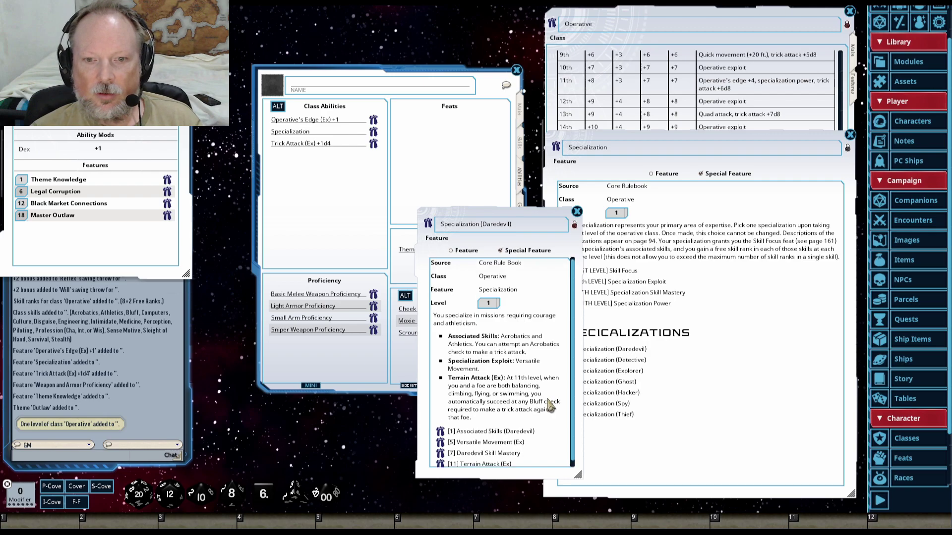
click(577, 212)
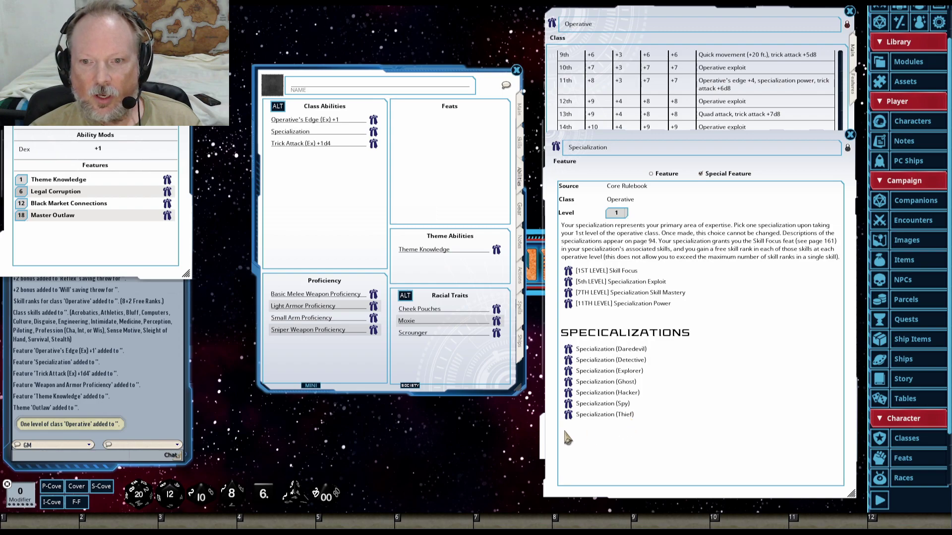
Step: Preview the Hacker specialization, close it, and add that specialization to the character's class abilities
click(567, 393)
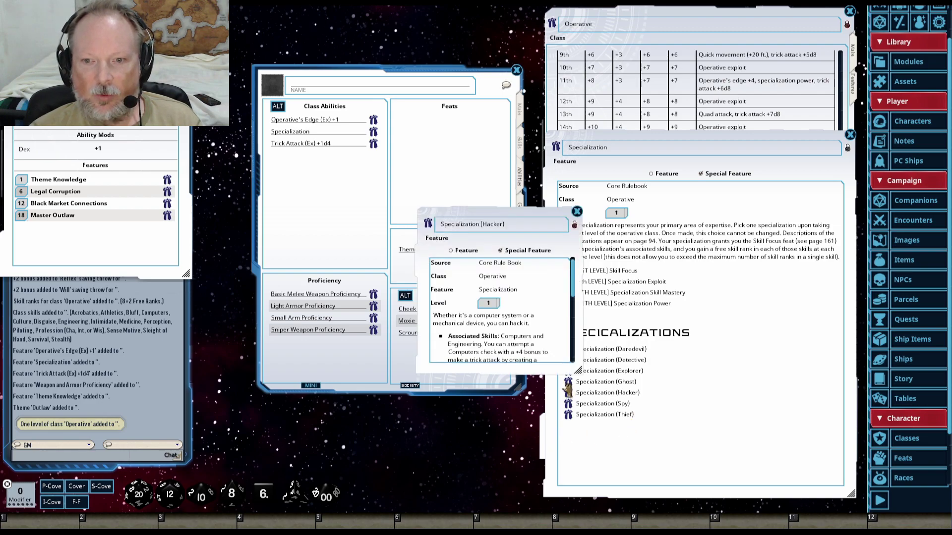
click(577, 212)
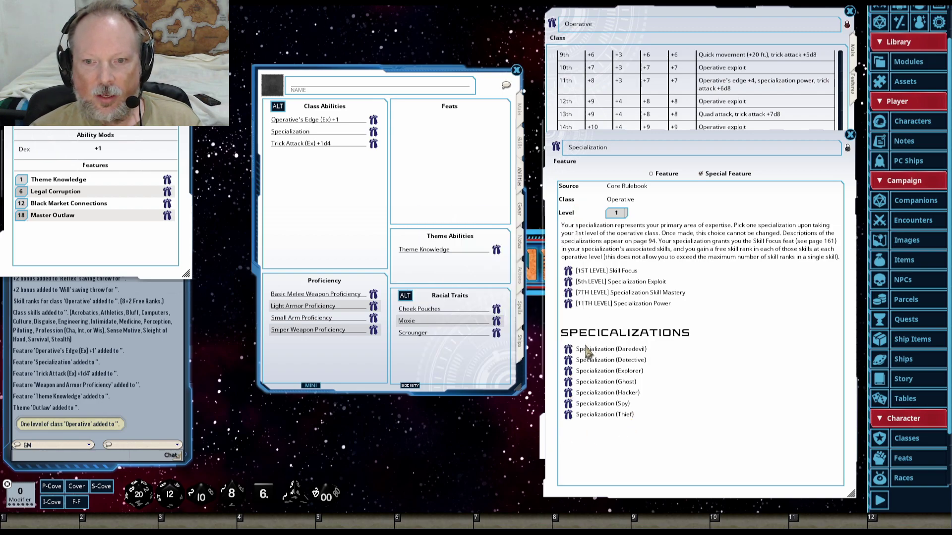
drag(570, 396, 312, 198)
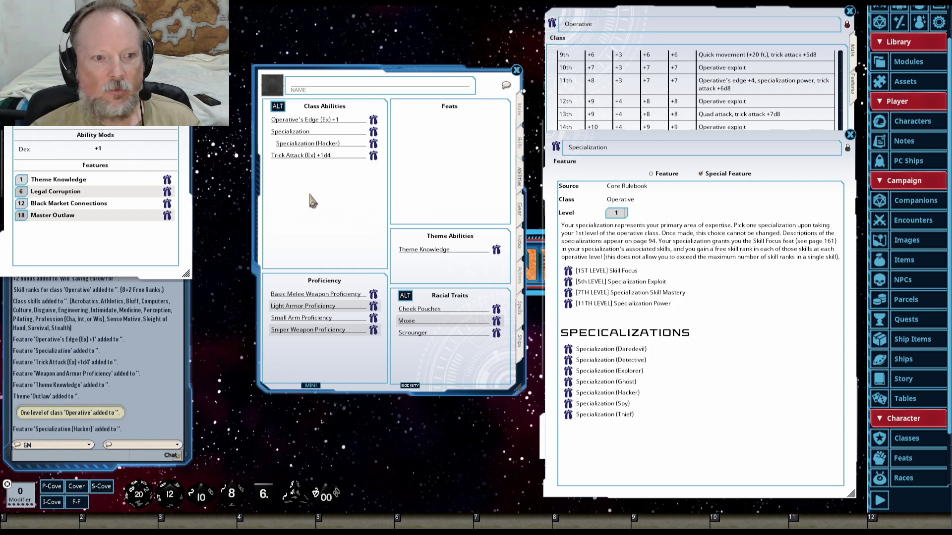
Step: Delete the Hacker specialization from the character's class abilities
click(375, 145)
right_click(375, 144)
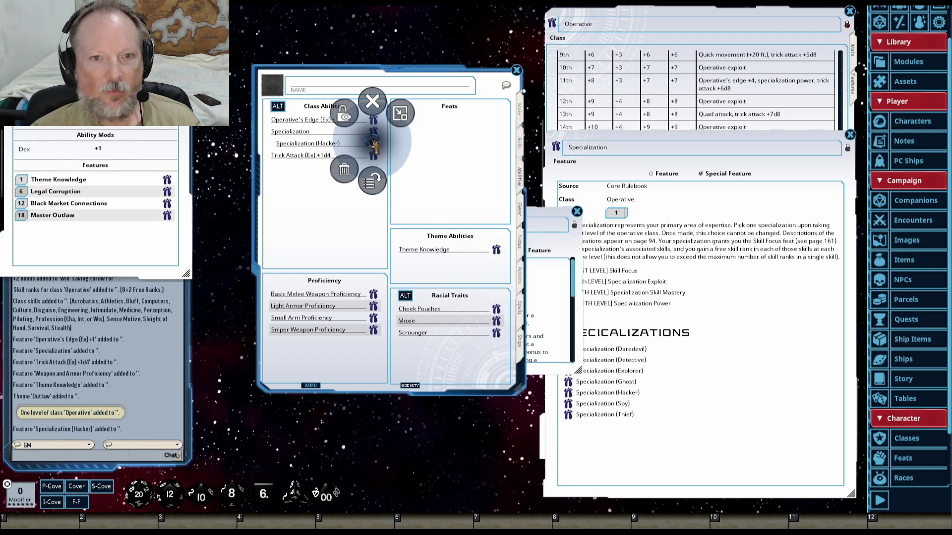
click(349, 170)
click(327, 164)
Step: Look through the character sheet's main and ships pages, and return to the abilities page
click(521, 110)
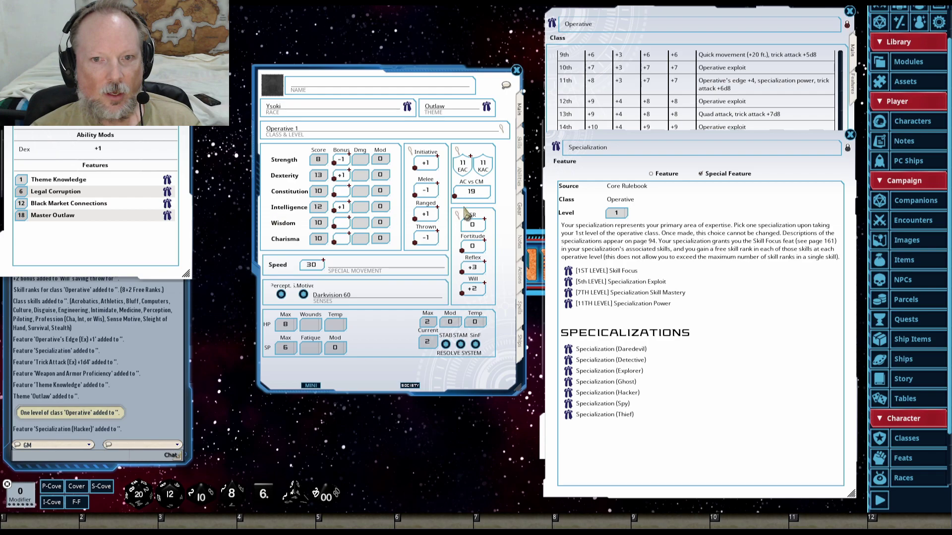
click(520, 286)
click(521, 341)
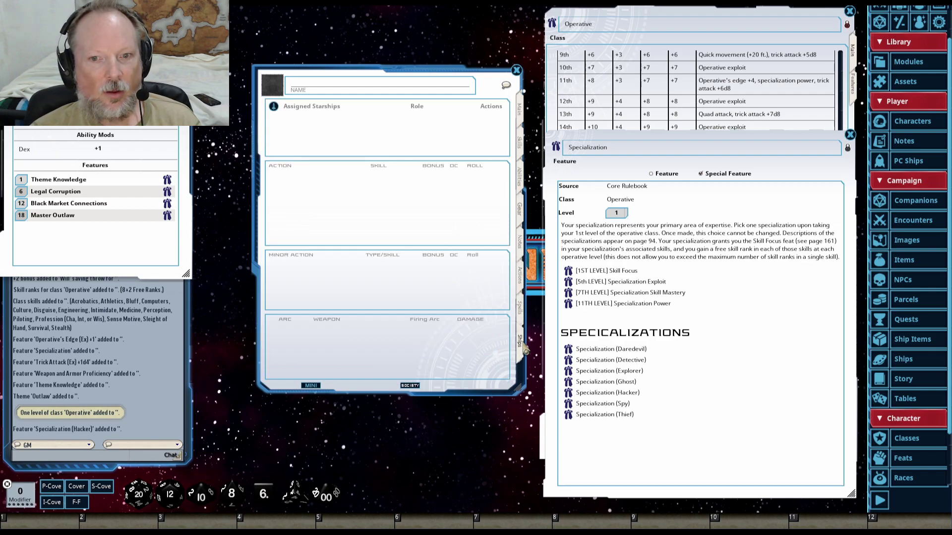
click(523, 183)
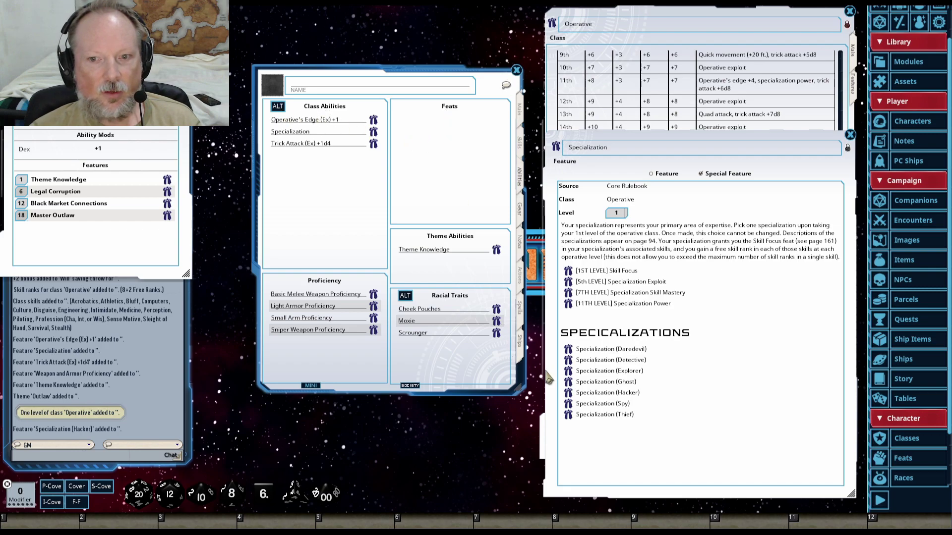
Step: Add the Hacker specialization to the class abilities again, check the skills page, and return to the abilities page
drag(568, 395, 290, 199)
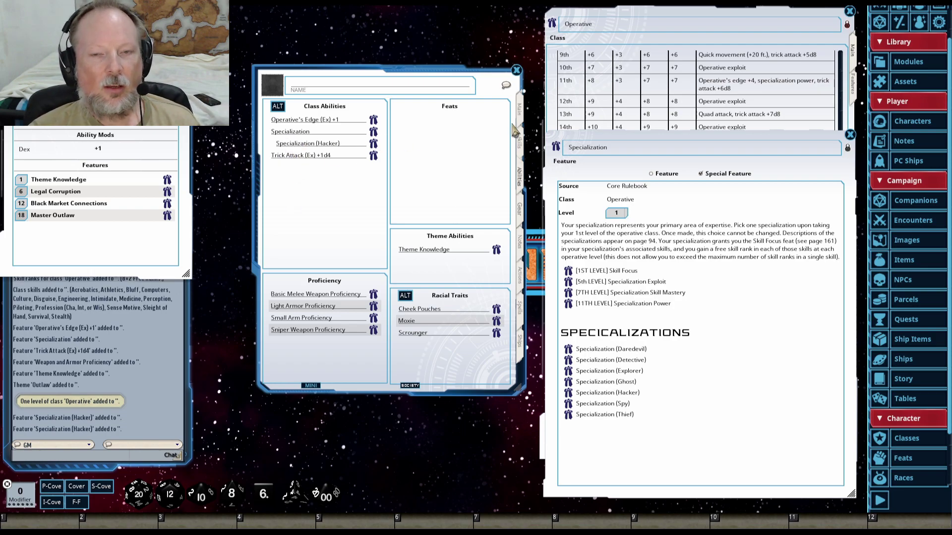
click(519, 144)
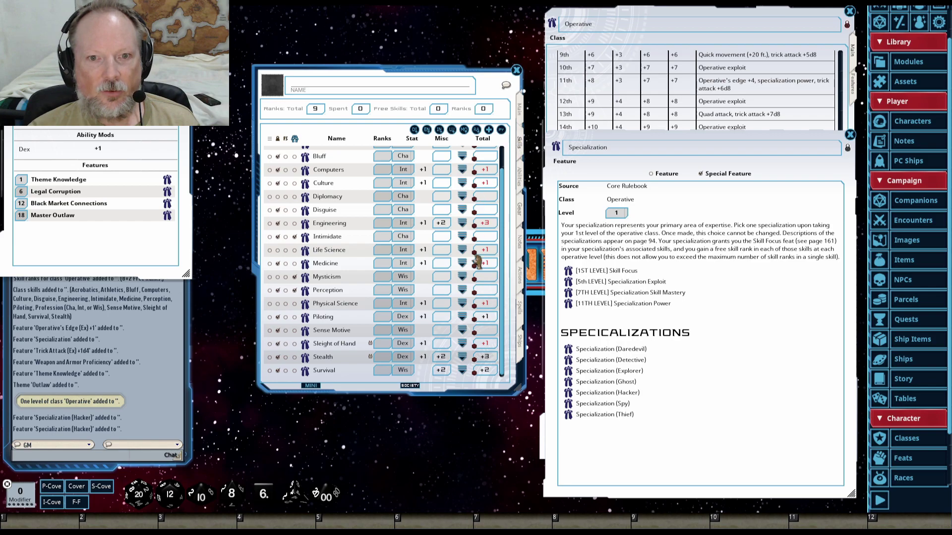
scroll(464, 209, up, 2)
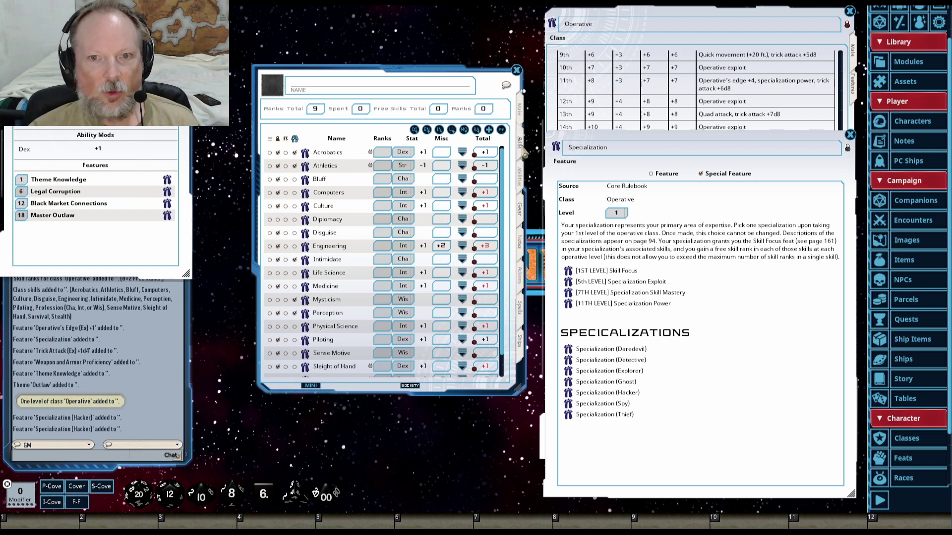
click(520, 178)
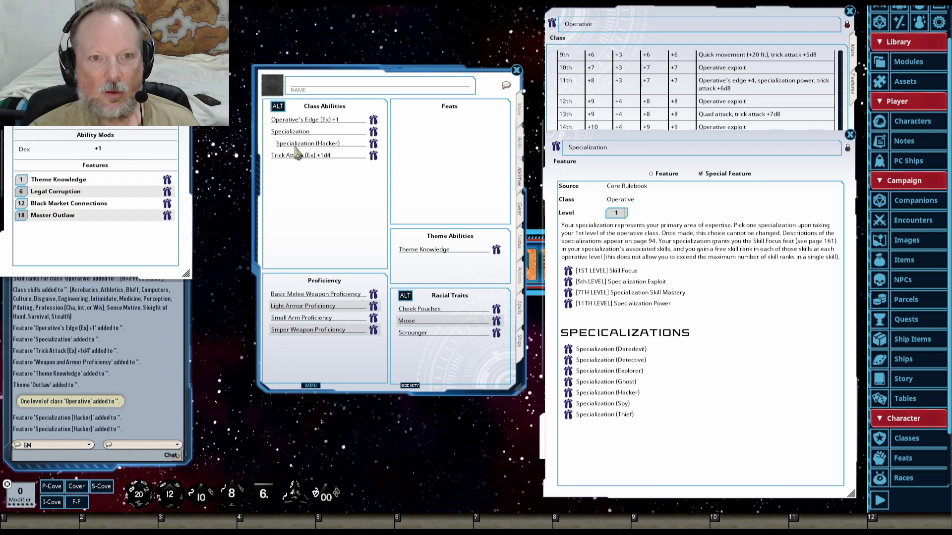
Step: Open the character's Hacker specialization in an enlarged window, read its associated skills and exploits, and close it
click(372, 143)
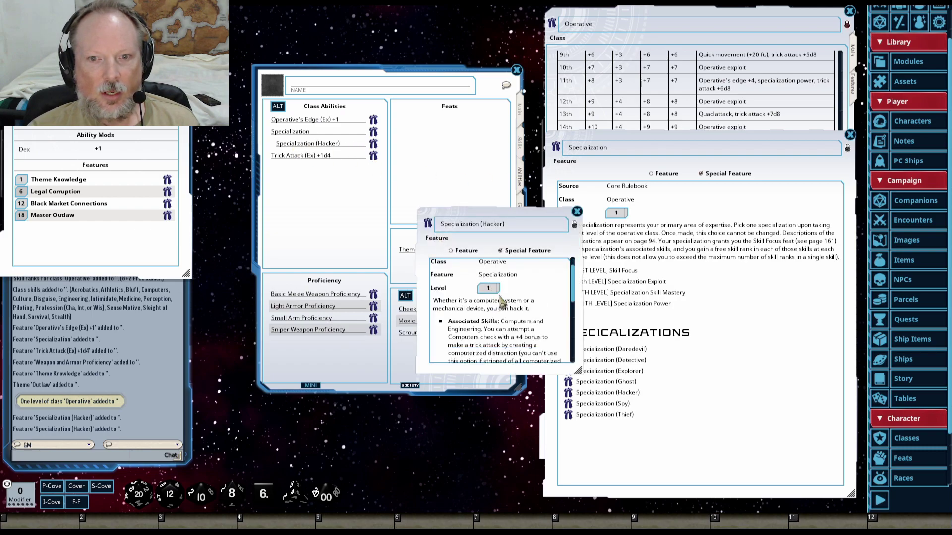
drag(510, 224, 713, 192)
drag(778, 341, 793, 499)
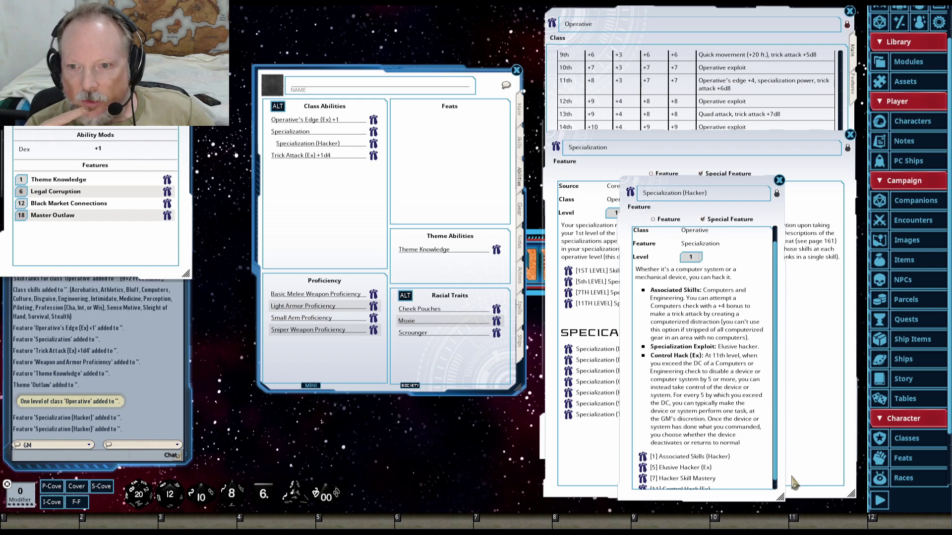
scroll(756, 342, down, 1)
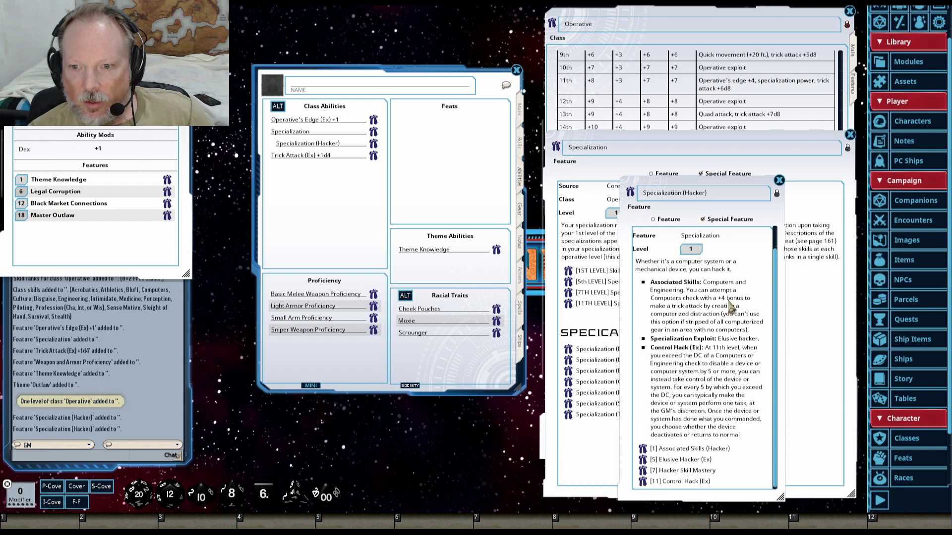
click(778, 181)
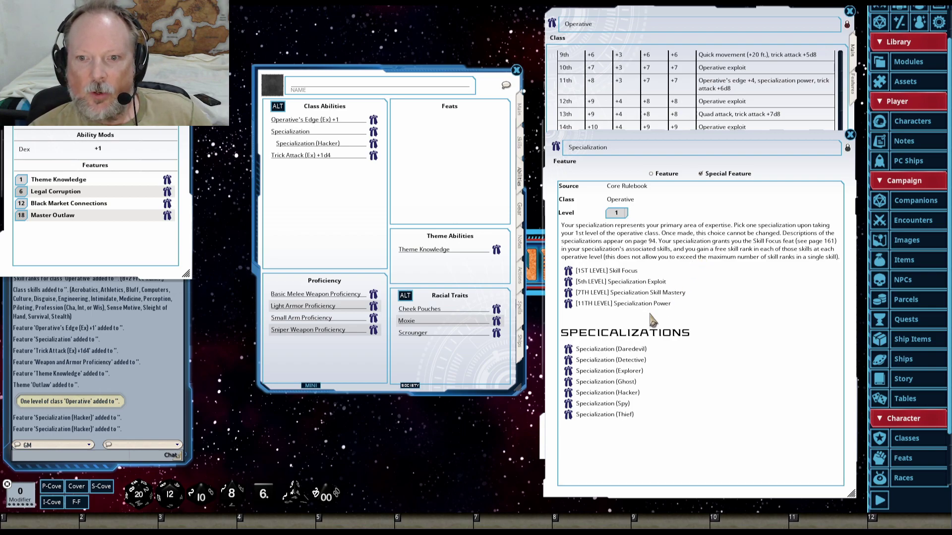
Step: Open the 1st-level Skill Focus feat from the Specialization description, and place its enlarged window beside the character sheet to read its benefit
click(568, 271)
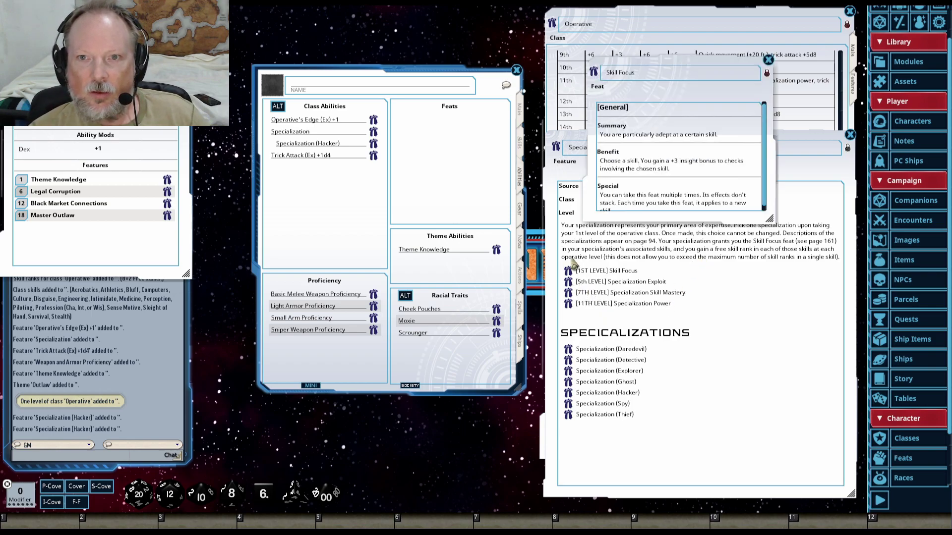
drag(770, 224, 775, 350)
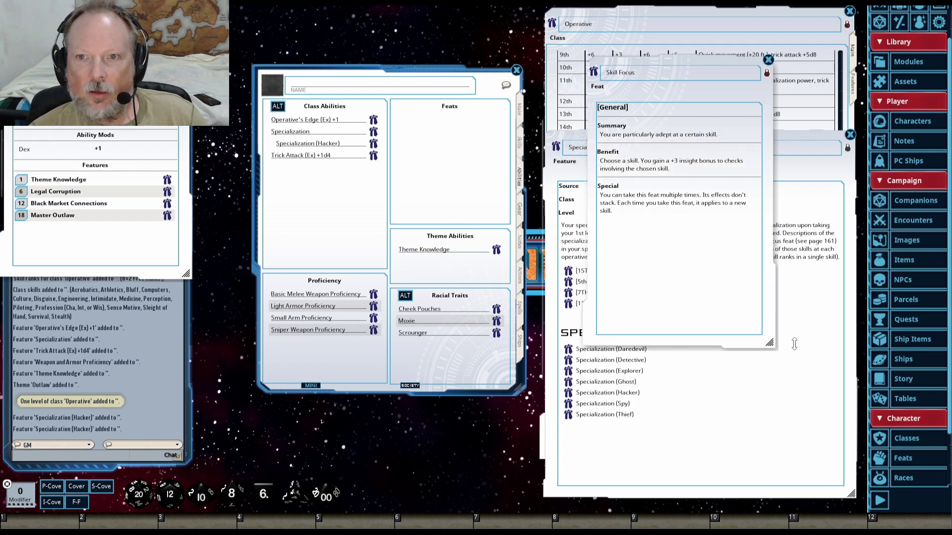
drag(698, 56, 179, 106)
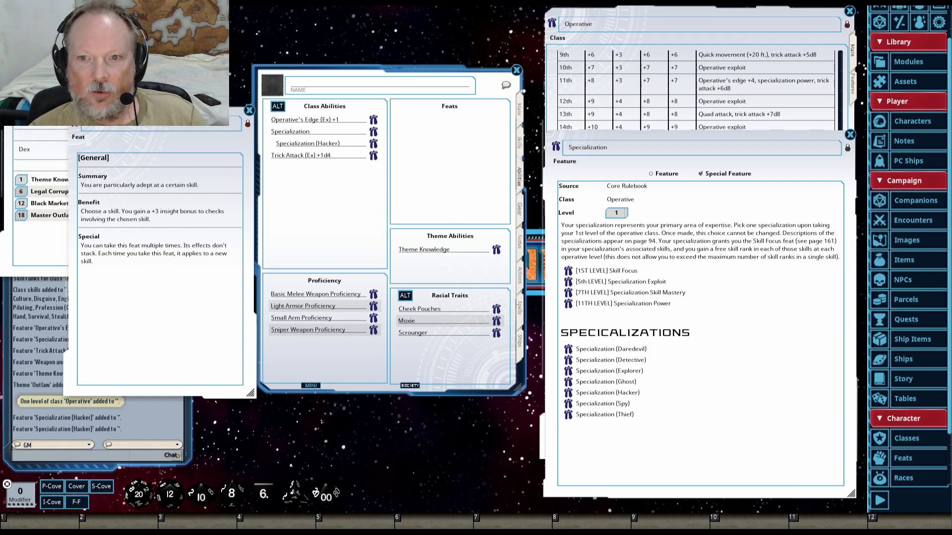
drag(159, 137, 154, 137)
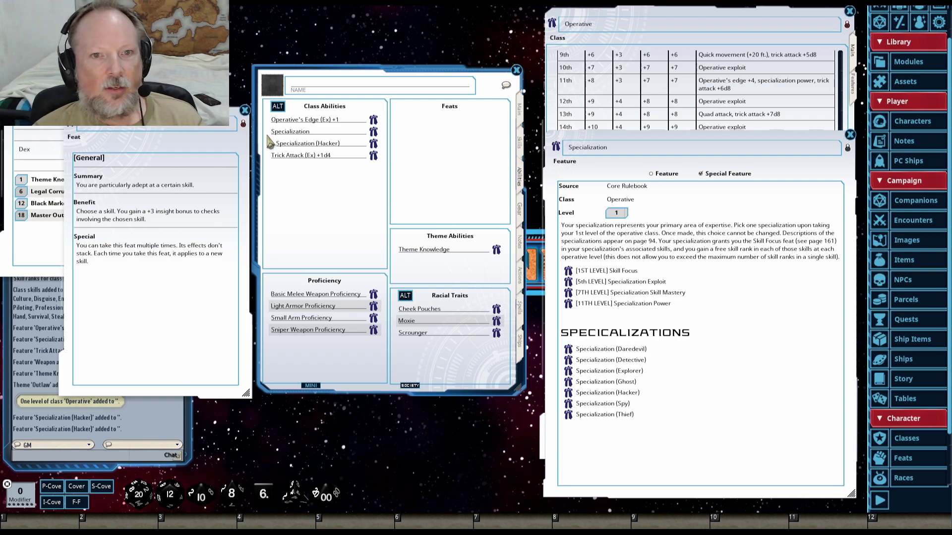
Step: Consult the Hacker specialization, give the Computers skill a +3 modifier, and close the Hacker and Skill Focus windows
click(374, 145)
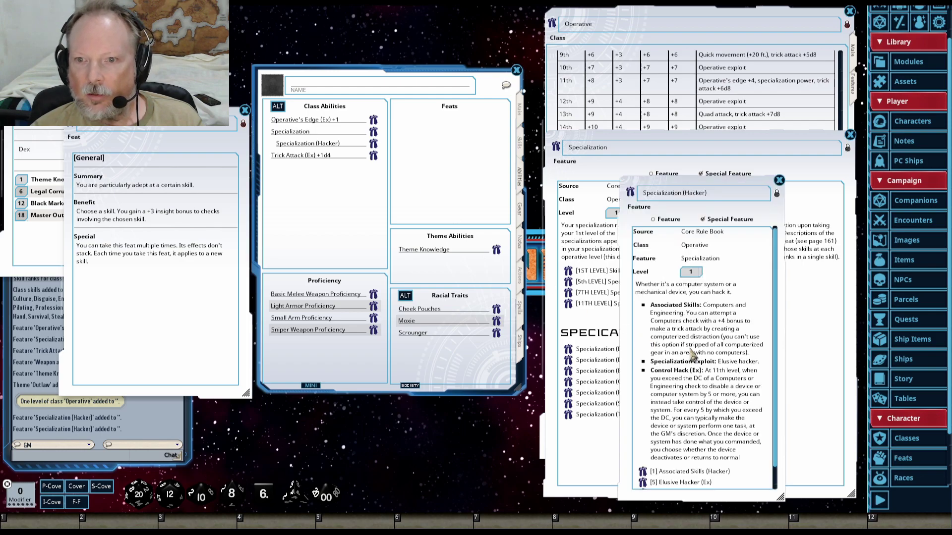
click(520, 144)
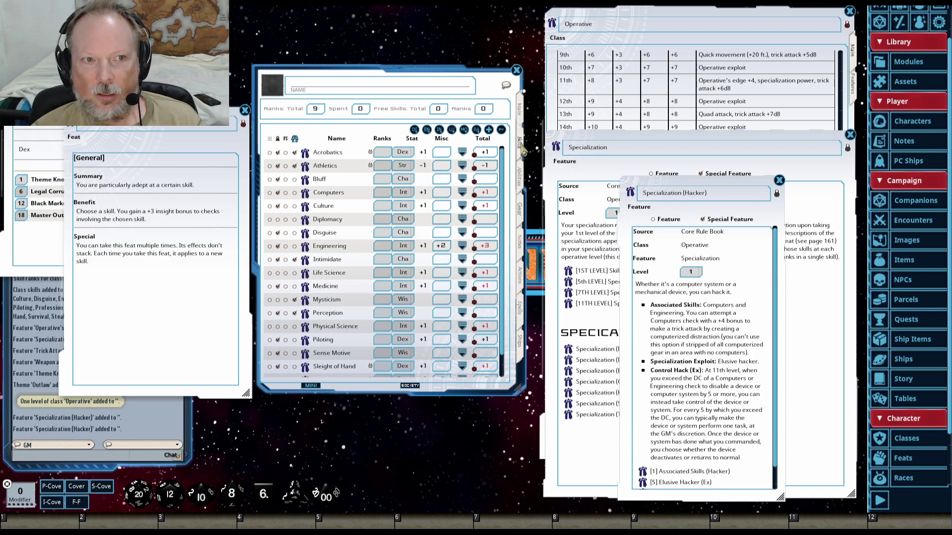
drag(724, 187, 838, 310)
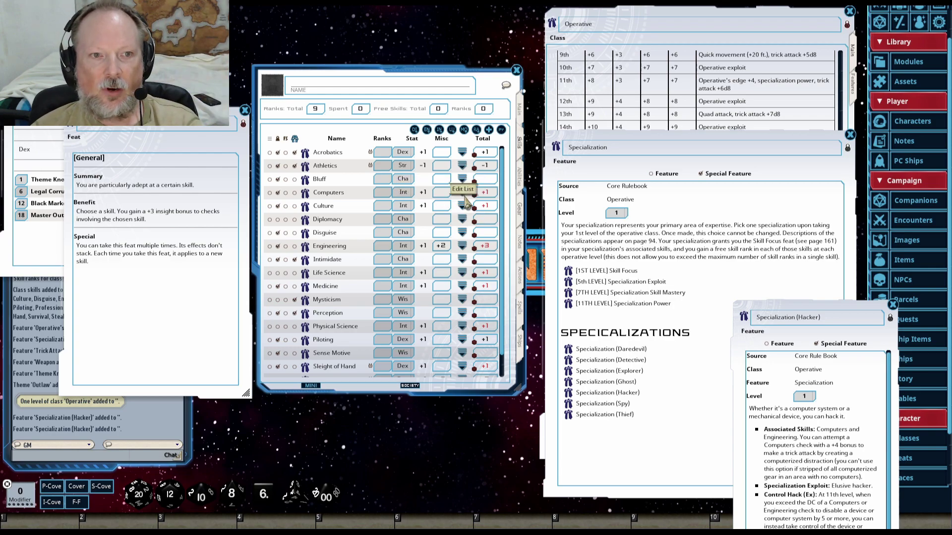
click(463, 195)
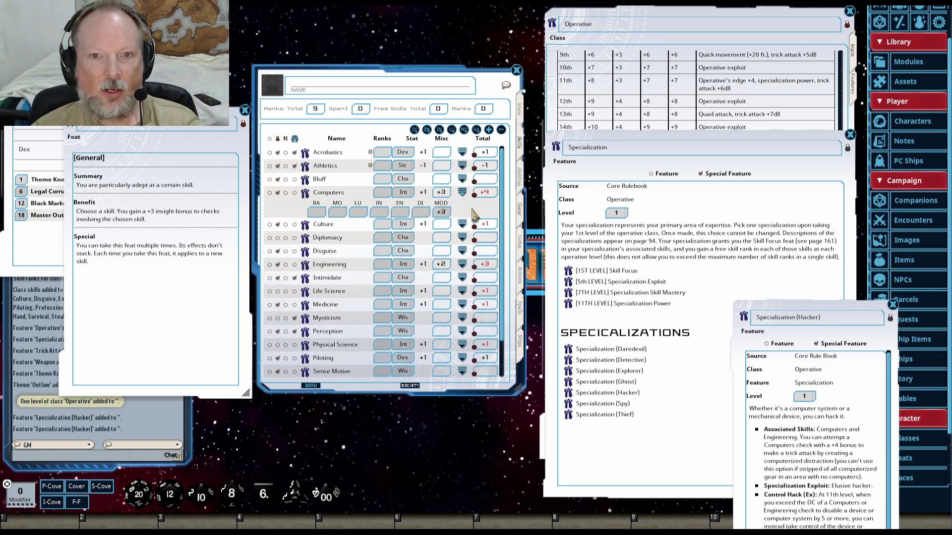
click(892, 304)
click(244, 110)
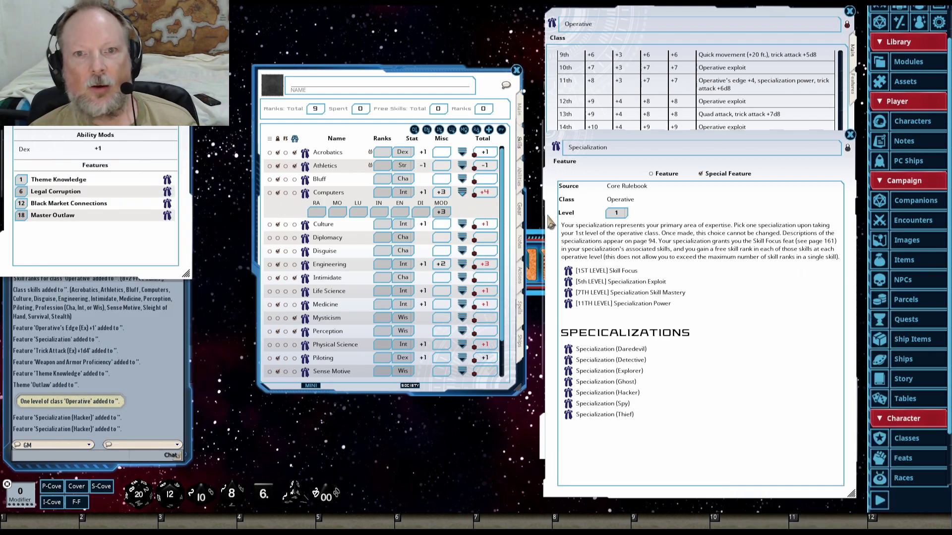
Step: Show the character's main page, close the Specialization, Operative and Outlaw theme windows, and move the character sheet into the cleared space
click(521, 115)
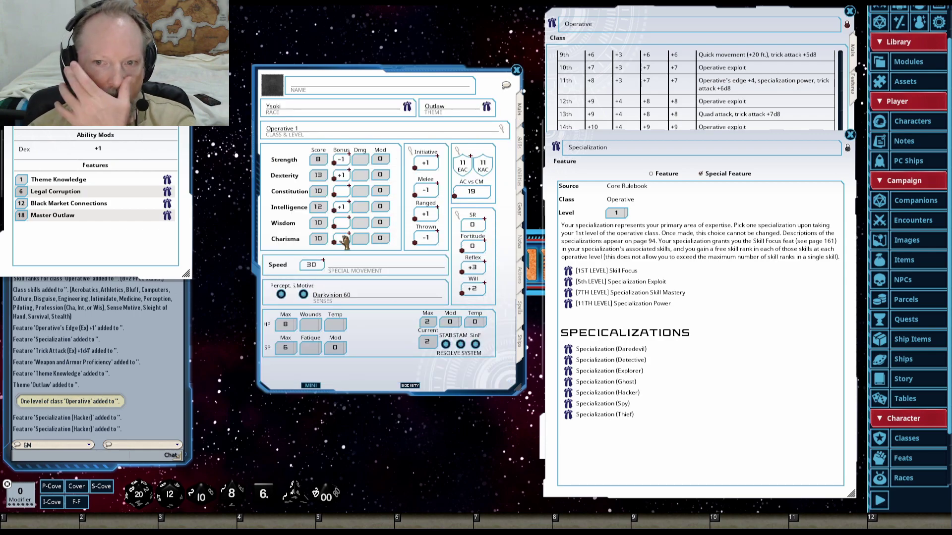
click(849, 135)
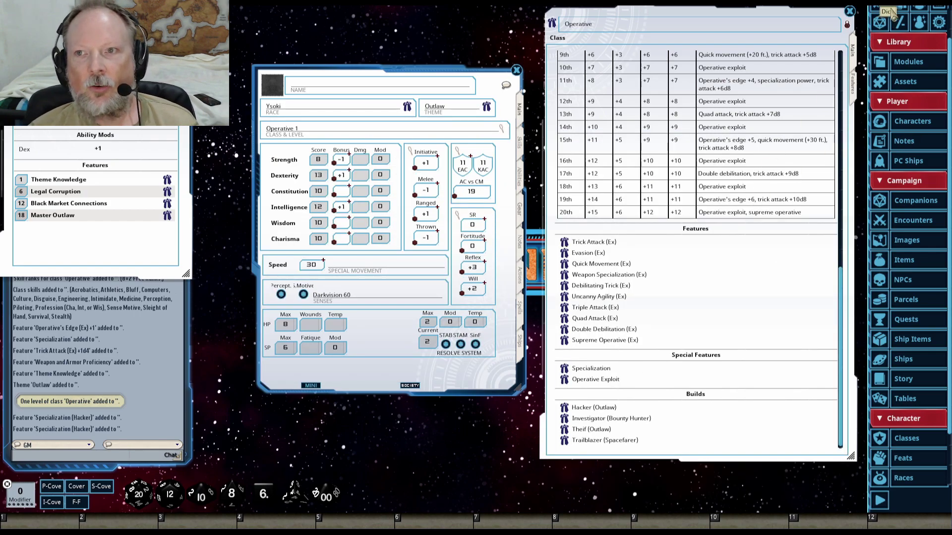
click(850, 12)
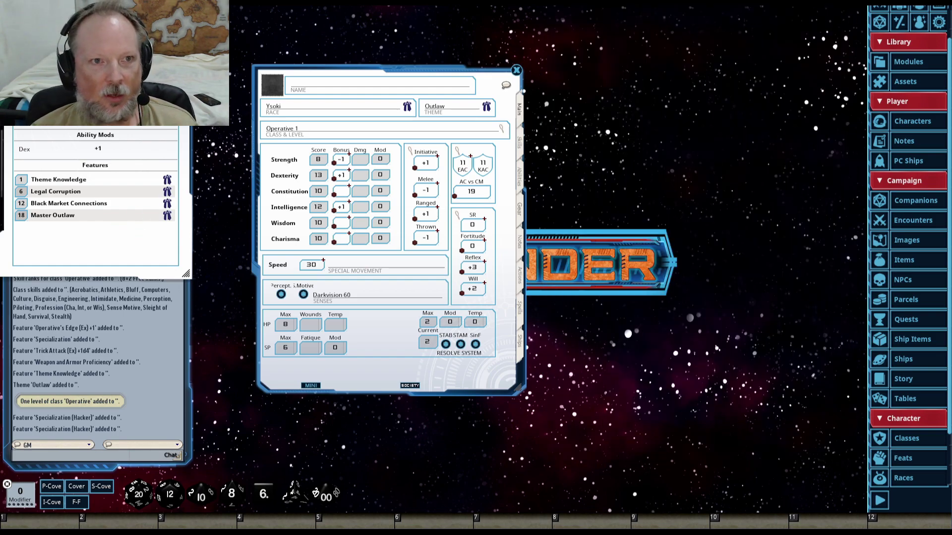
click(185, 91)
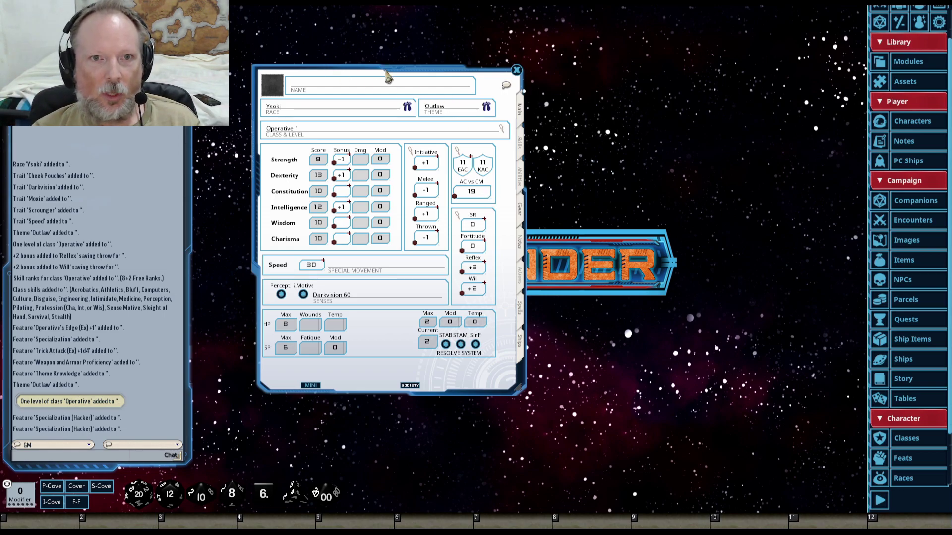
drag(404, 77, 606, 97)
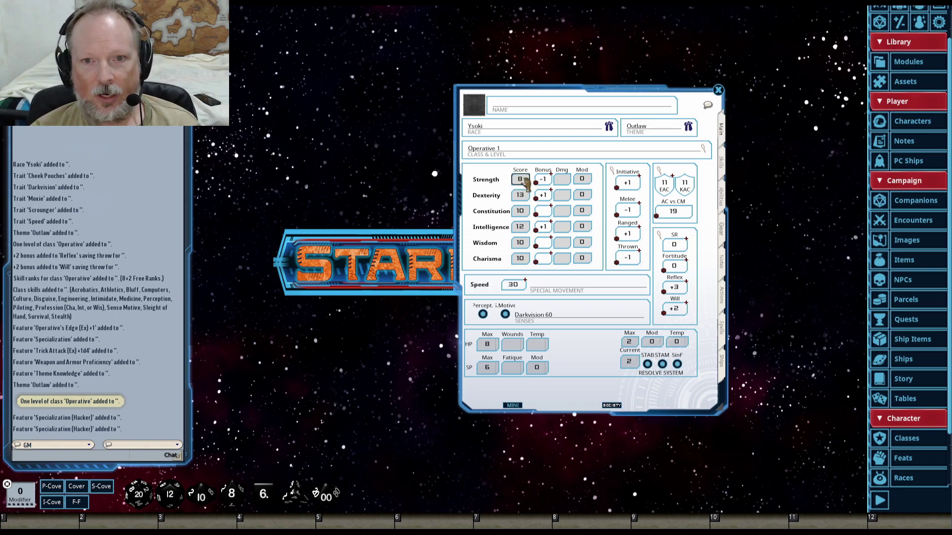
Step: Set the character's Strength score to 10 and Dexterity score to 14
text(0)
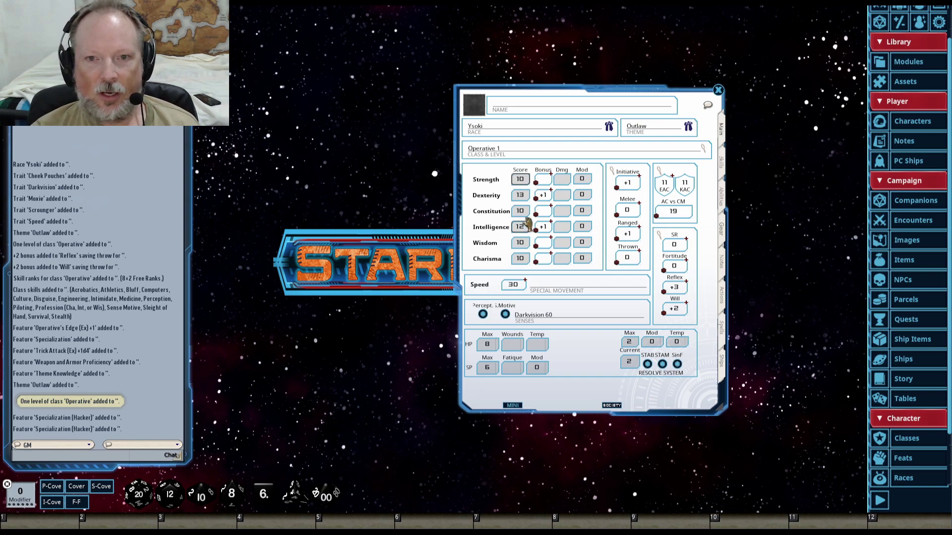
scroll(523, 197, up, 1)
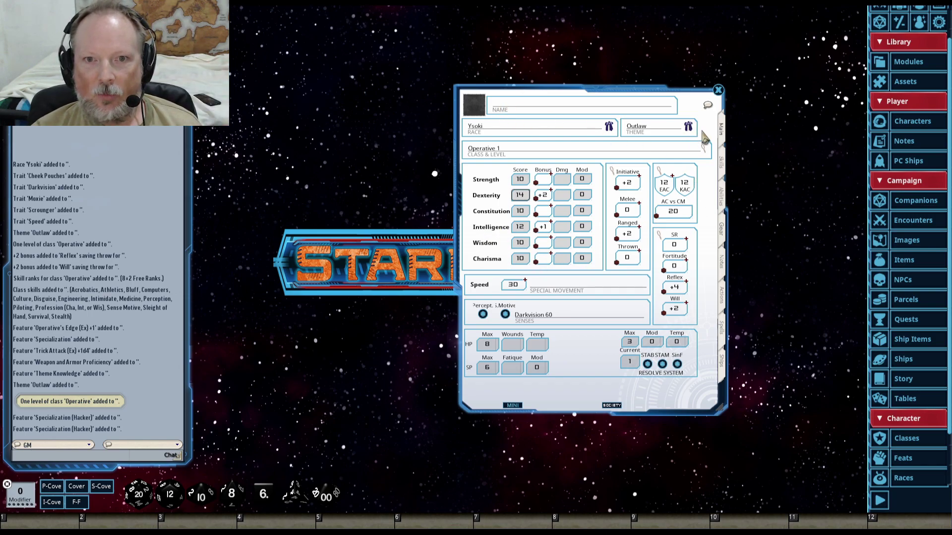
Step: Check the character's class level details, and open the Operative description from the class list to review its key ability score
click(703, 148)
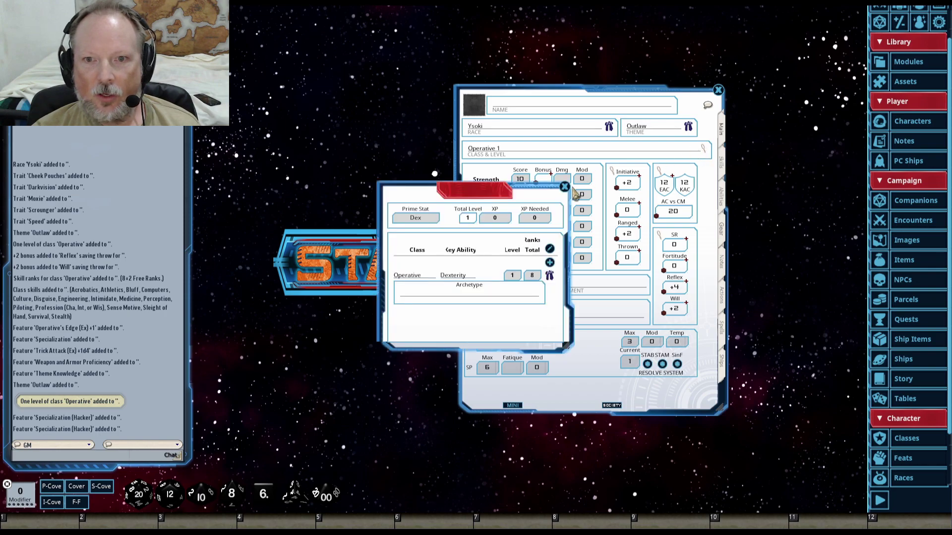
click(565, 185)
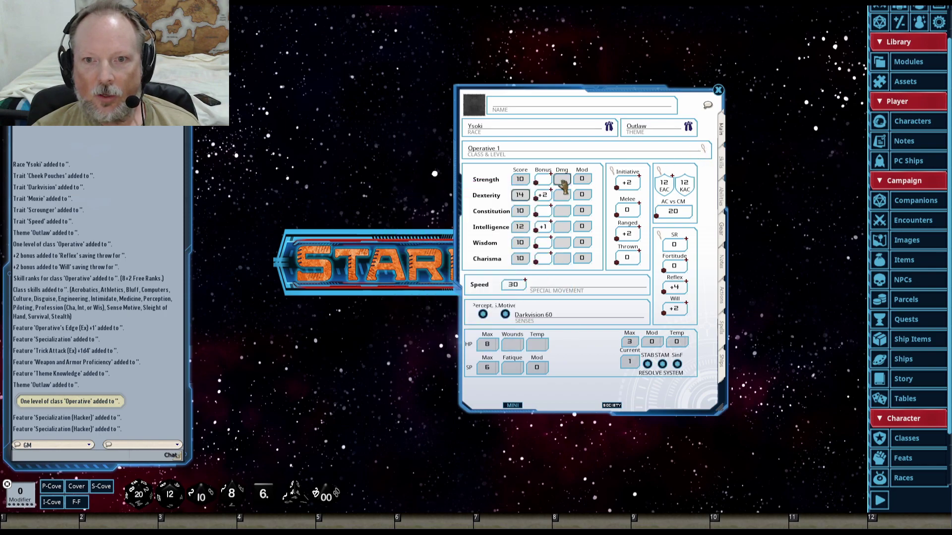
click(891, 440)
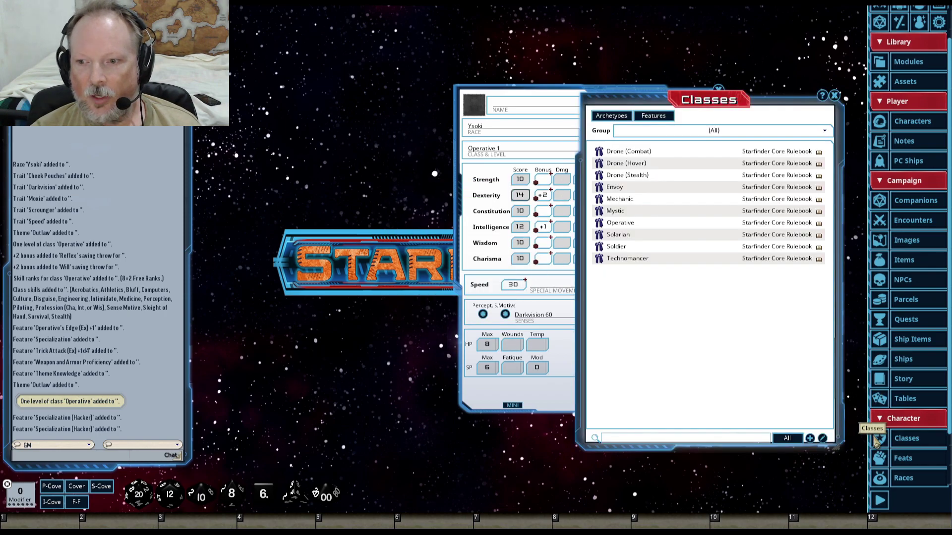
click(598, 223)
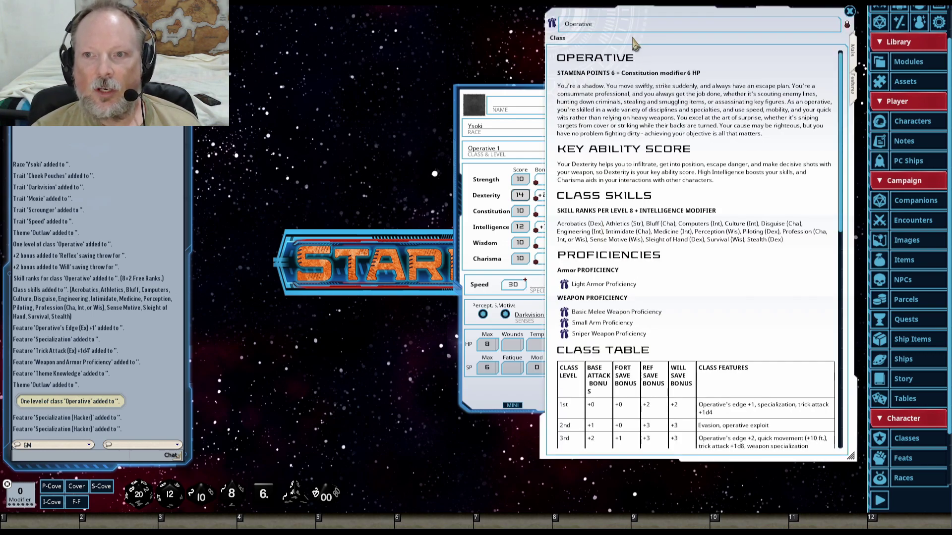
Step: Move the Operative description off the character sheet, close the class list, and set Charisma to 12, Intelligence to 14 and Dexterity to 17
drag(635, 43, 207, 58)
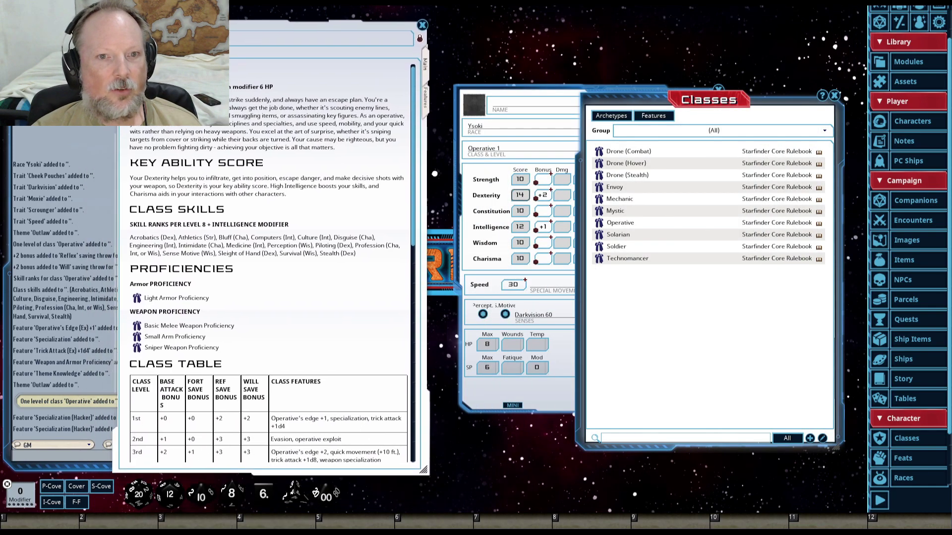
click(834, 96)
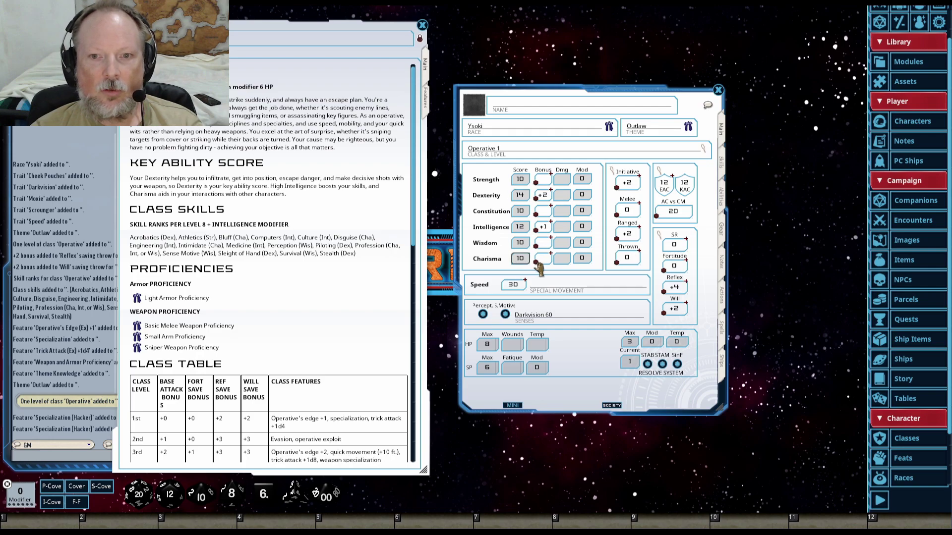
scroll(520, 258, up, 2)
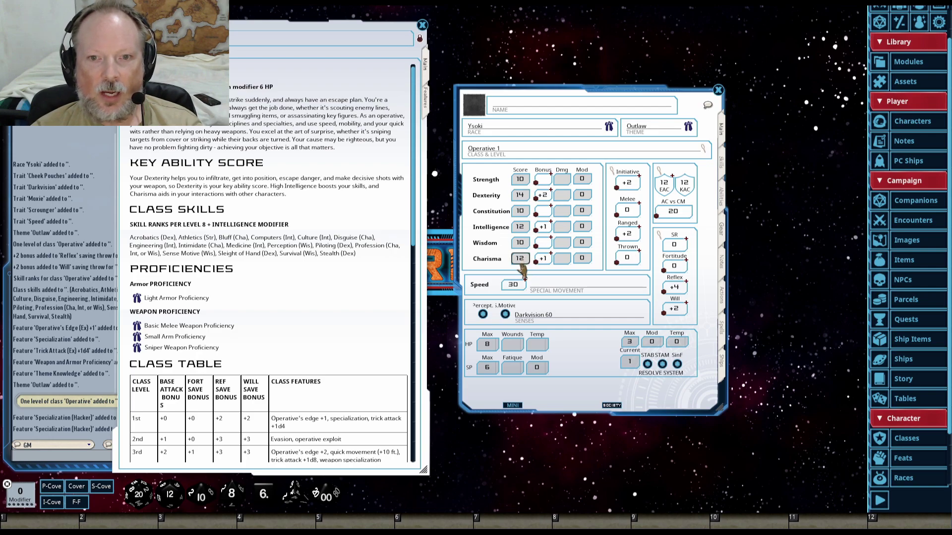
scroll(521, 227, up, 1)
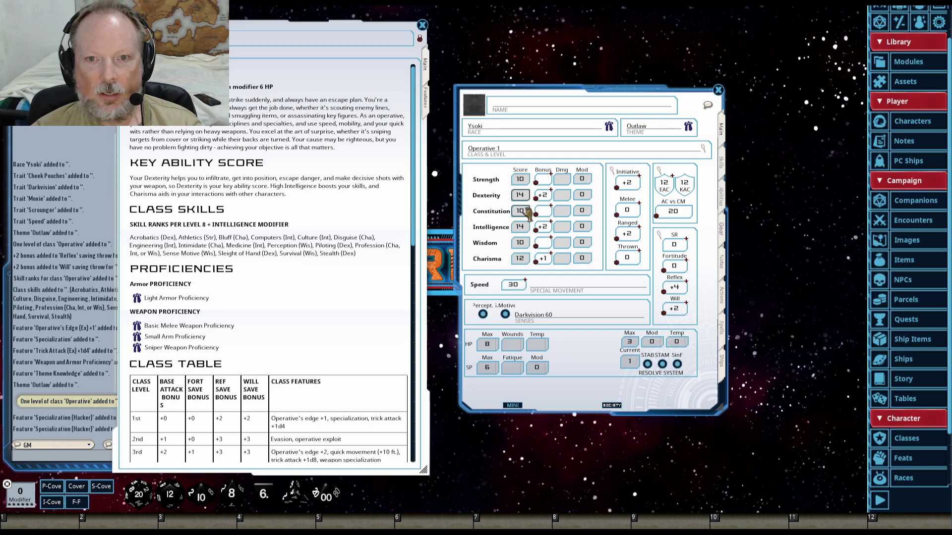
scroll(522, 196, up, 2)
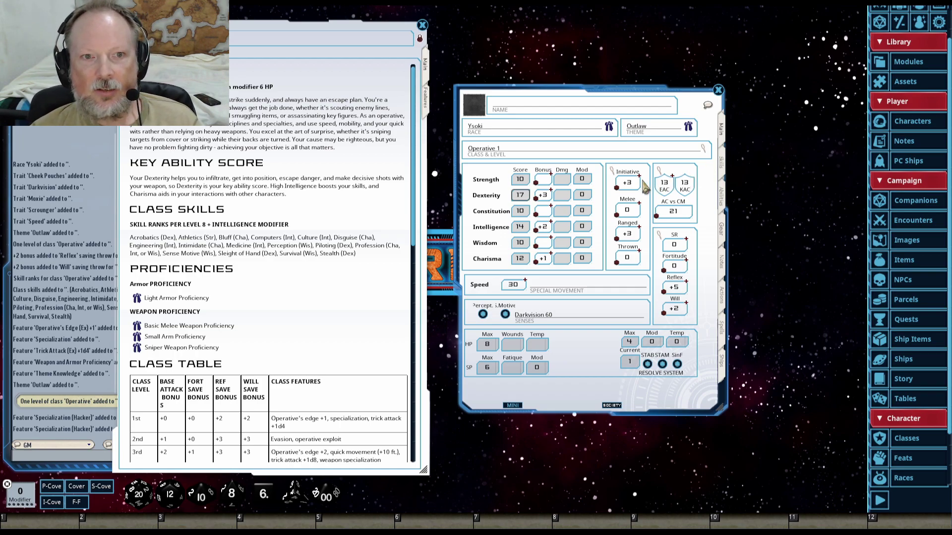
Step: Make the character sheet taller and arrange it side by side with the Operative description
drag(621, 90, 666, 39)
drag(766, 364, 770, 403)
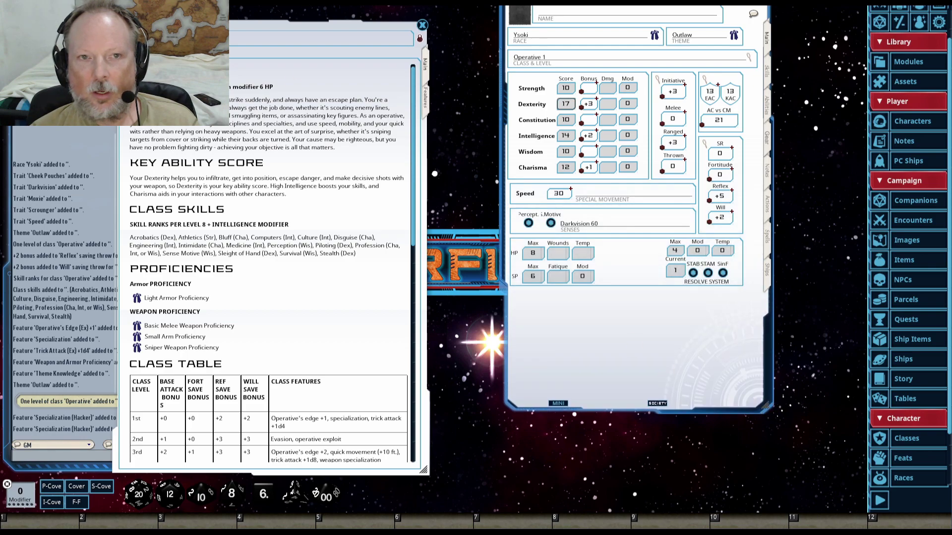
drag(241, 34, 313, 58)
drag(563, 33, 603, 66)
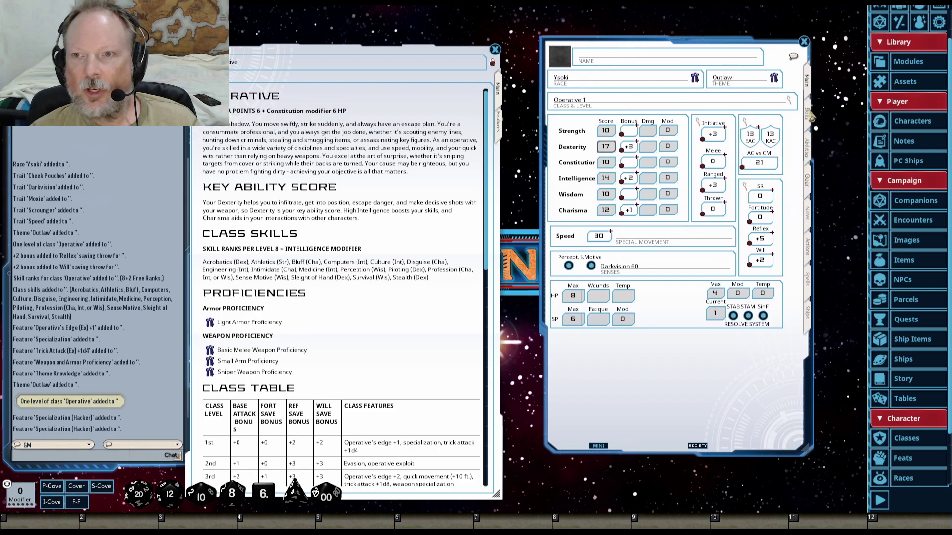
Step: Collapse the Computers skill's details, and check the character's skills against the ability scores on the main page
click(807, 115)
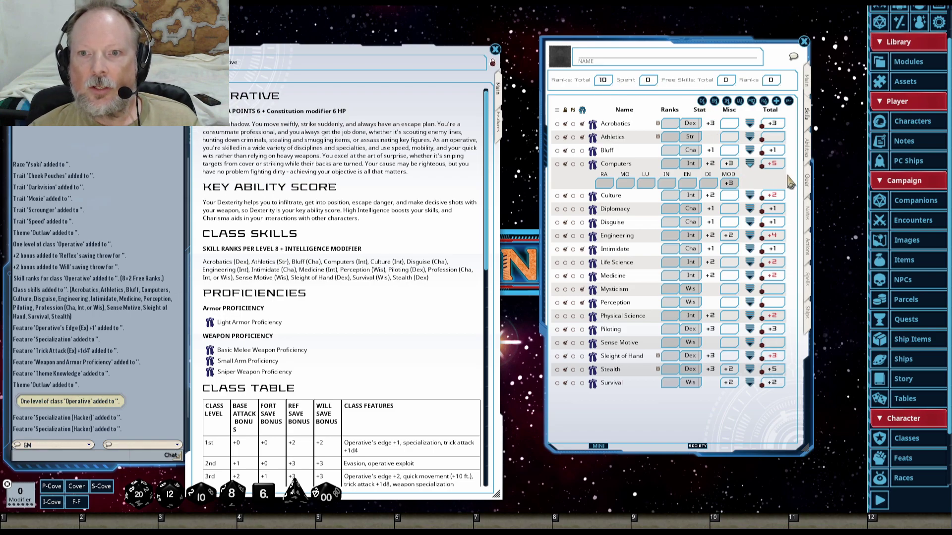
click(749, 166)
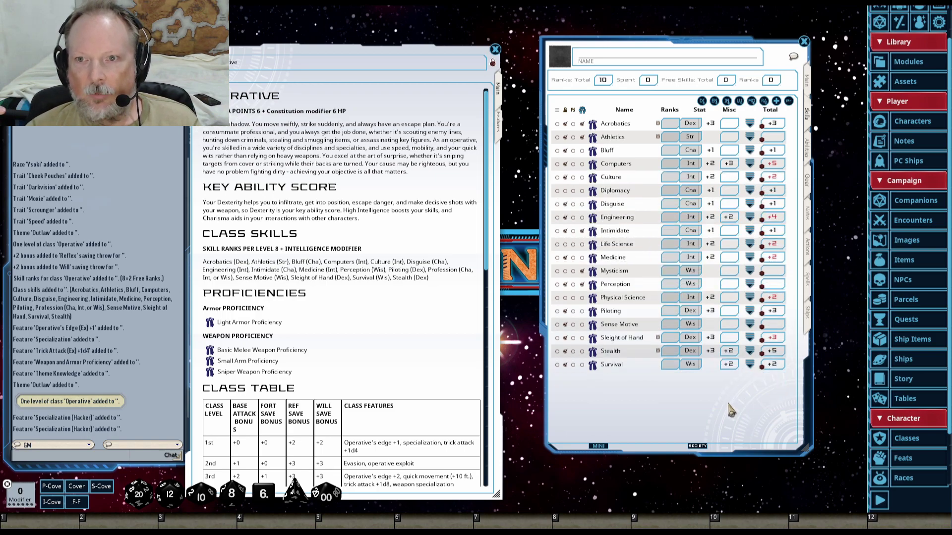
click(807, 87)
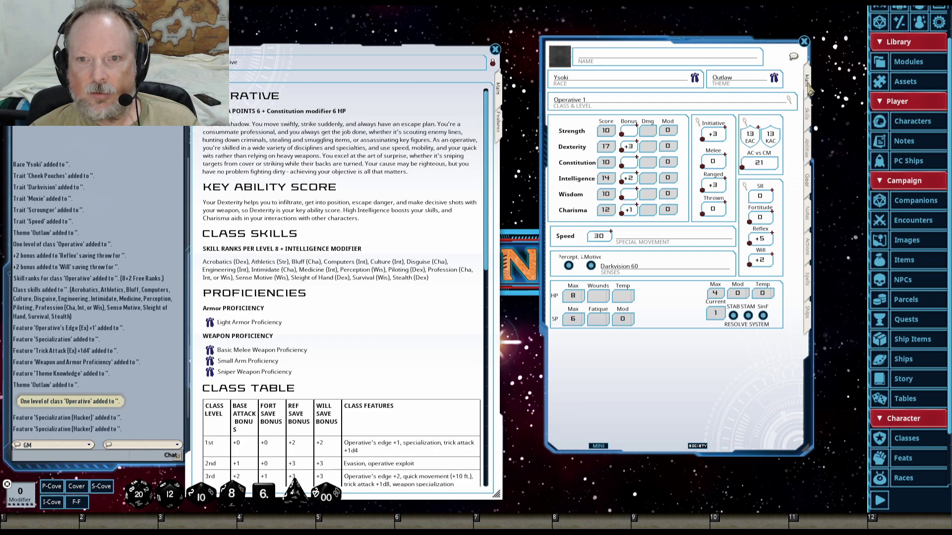
click(807, 115)
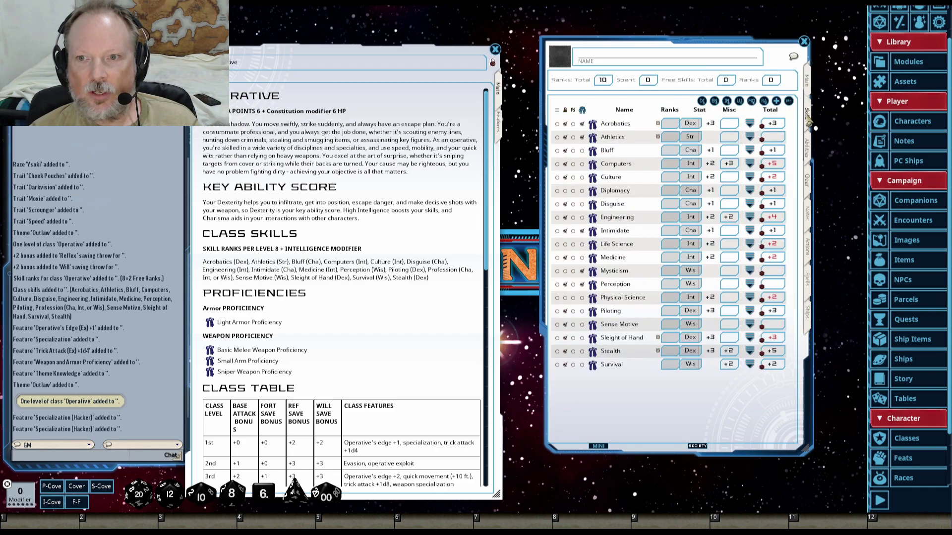
Step: Review the character's abilities page alongside the Operative's class table, features and builds
click(808, 154)
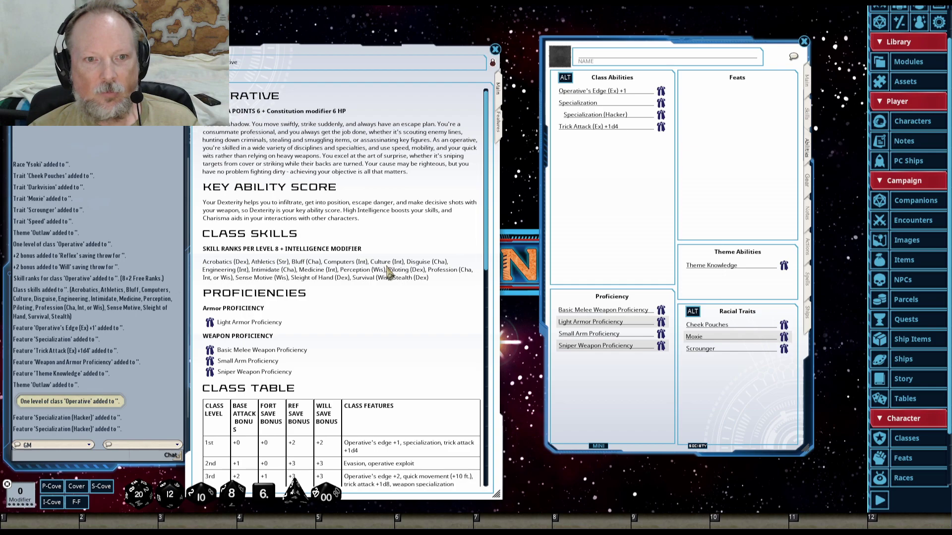
scroll(387, 272, down, 10)
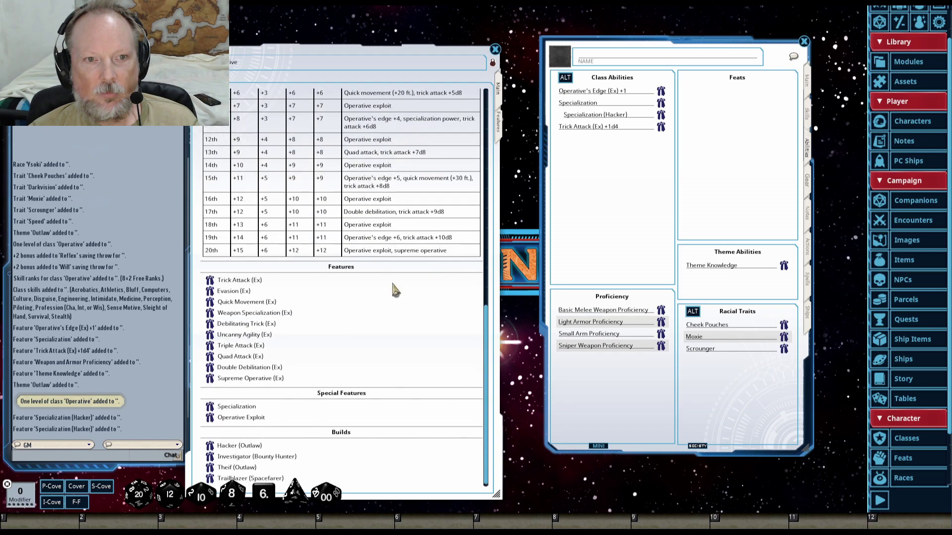
scroll(397, 290, up, 8)
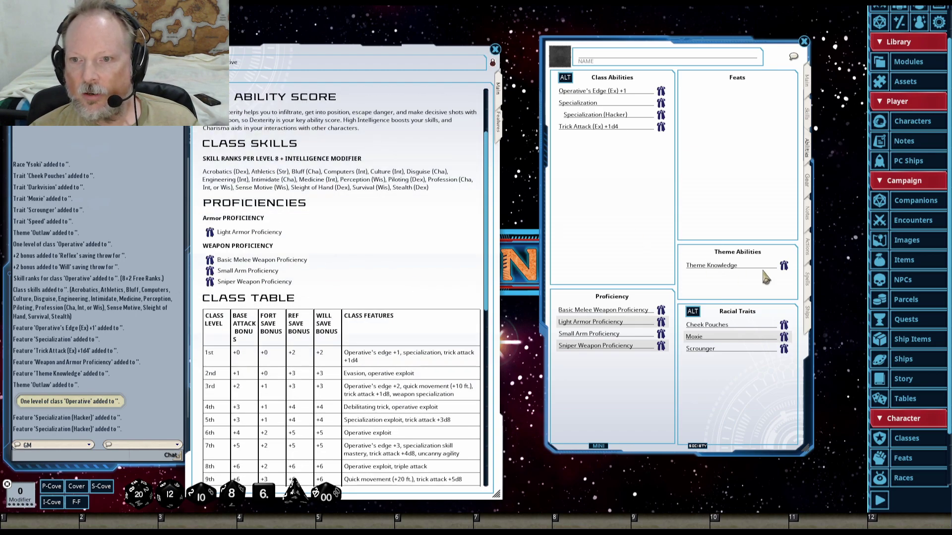
Step: Look through the character's gear, notes, actions and ships pages, and return to the main page
click(808, 189)
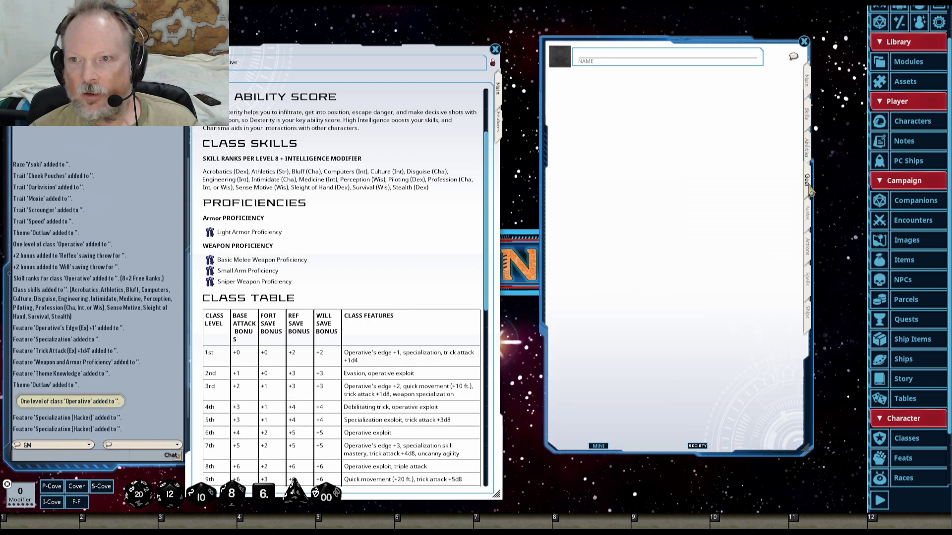
click(808, 218)
click(809, 247)
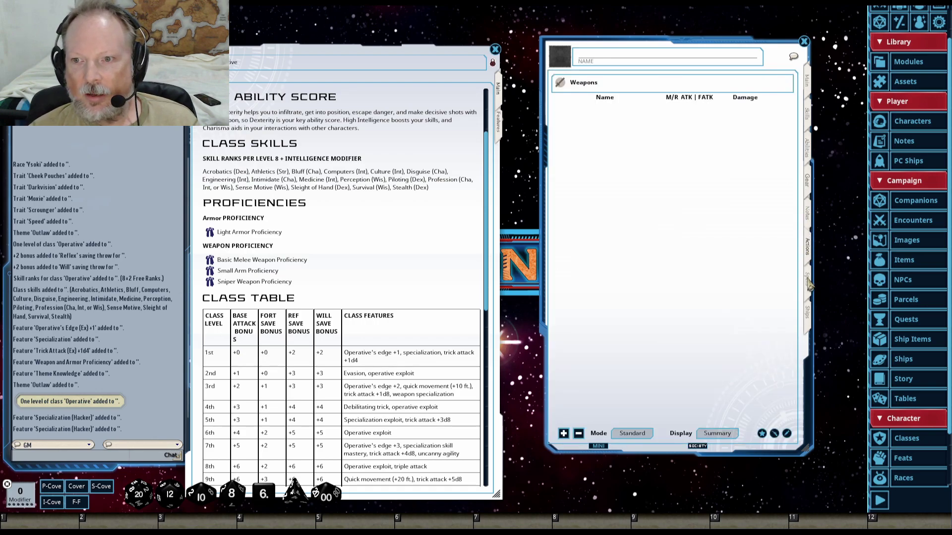
click(808, 312)
click(809, 250)
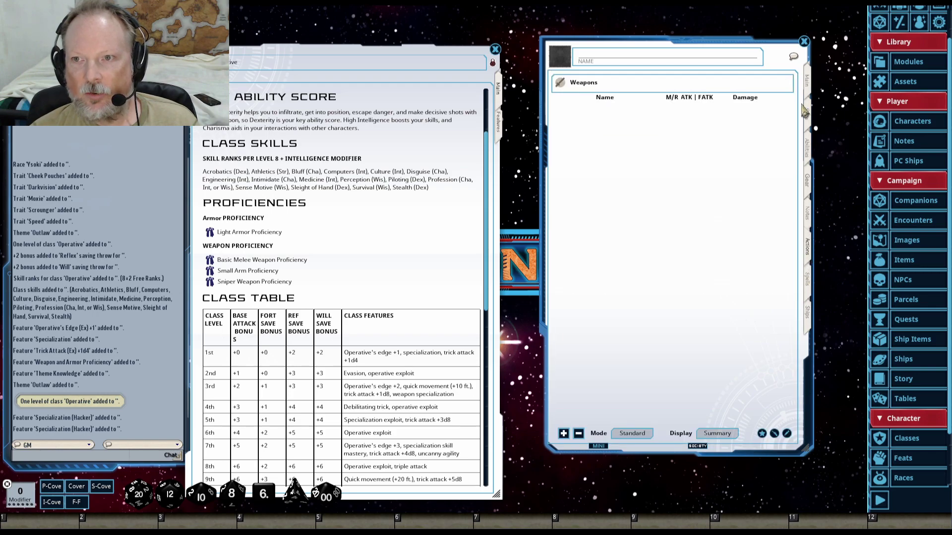
click(807, 83)
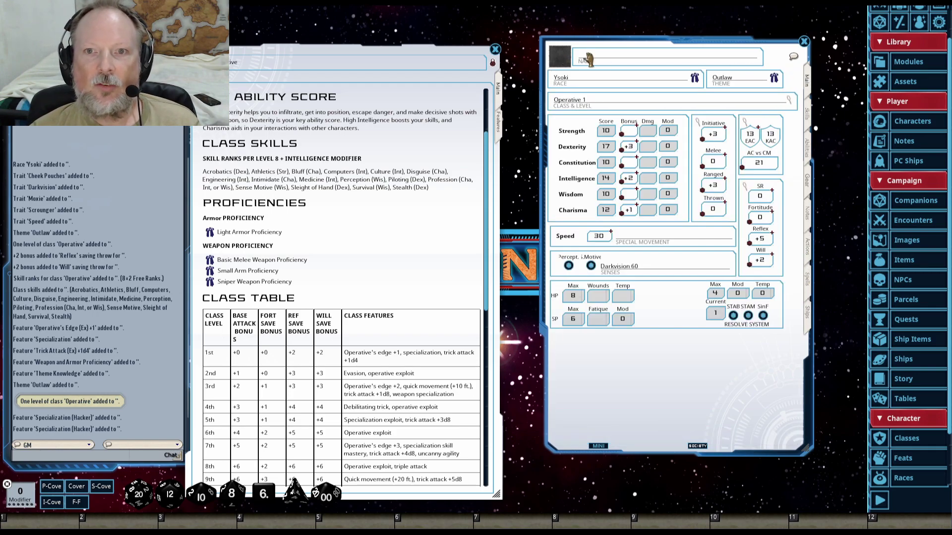
Step: Assign the character the portrait next to Bounty Hunter.jpg from the available portrait folders
click(559, 56)
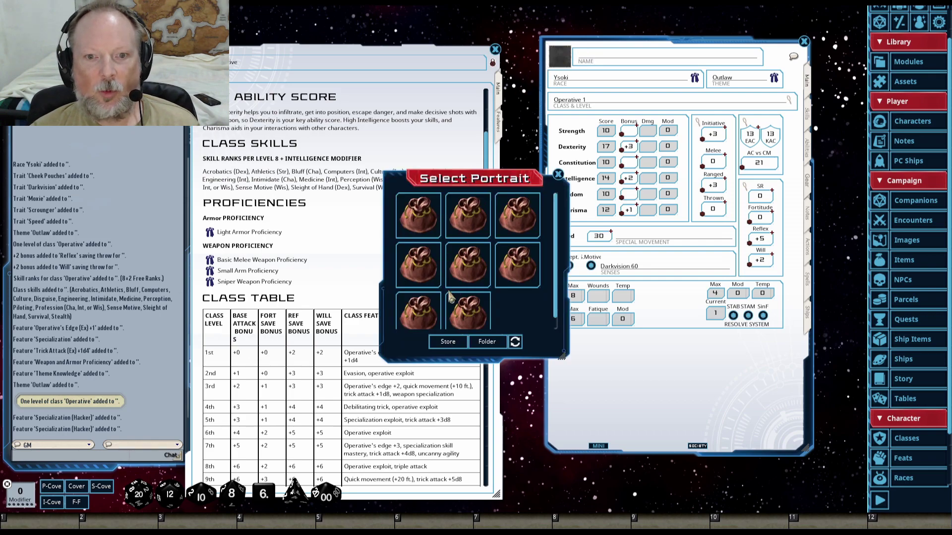
click(422, 312)
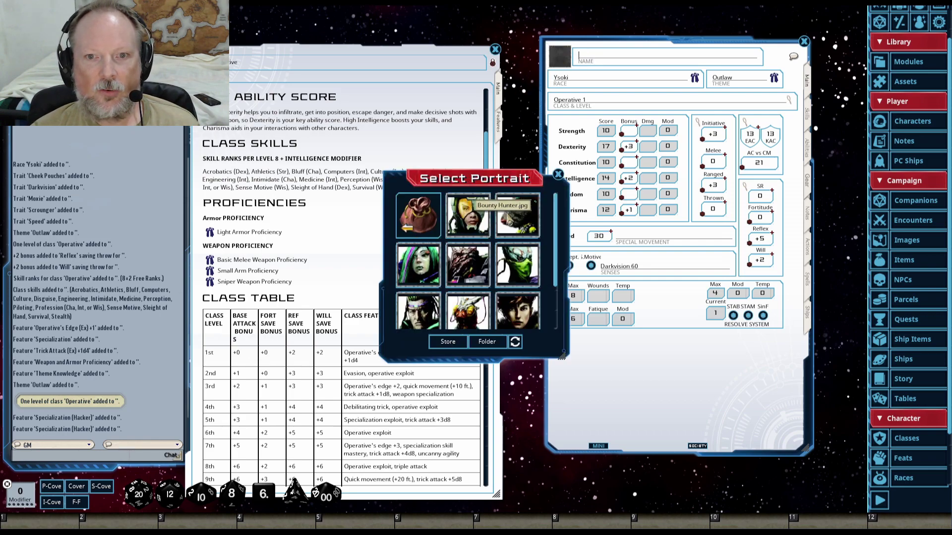
click(518, 214)
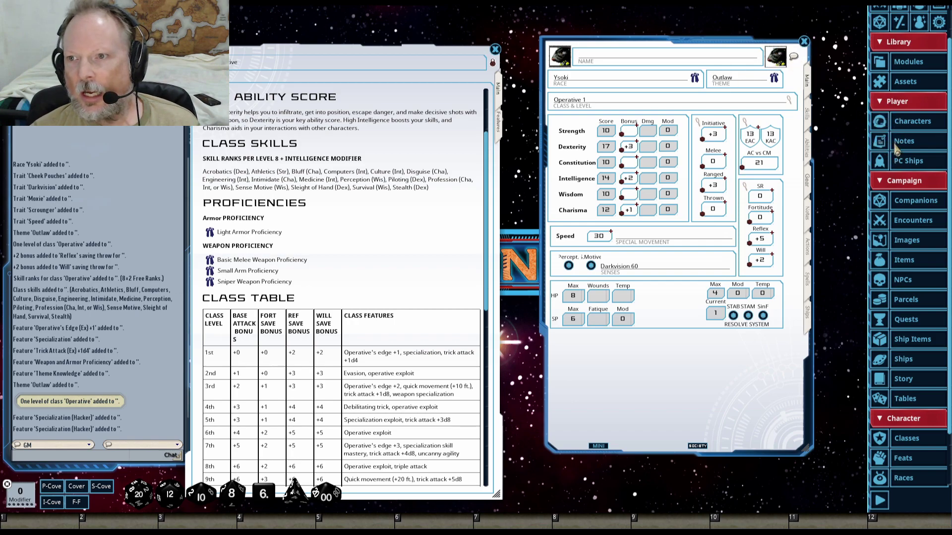
Step: Browse the Monster Tokens and Ruleset folders in the token assets for a suitable character token
click(899, 82)
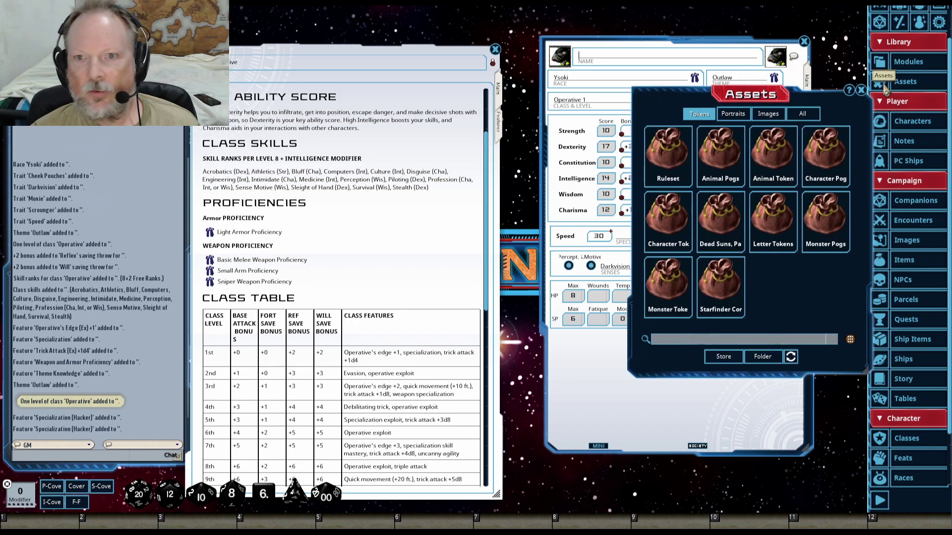
click(669, 296)
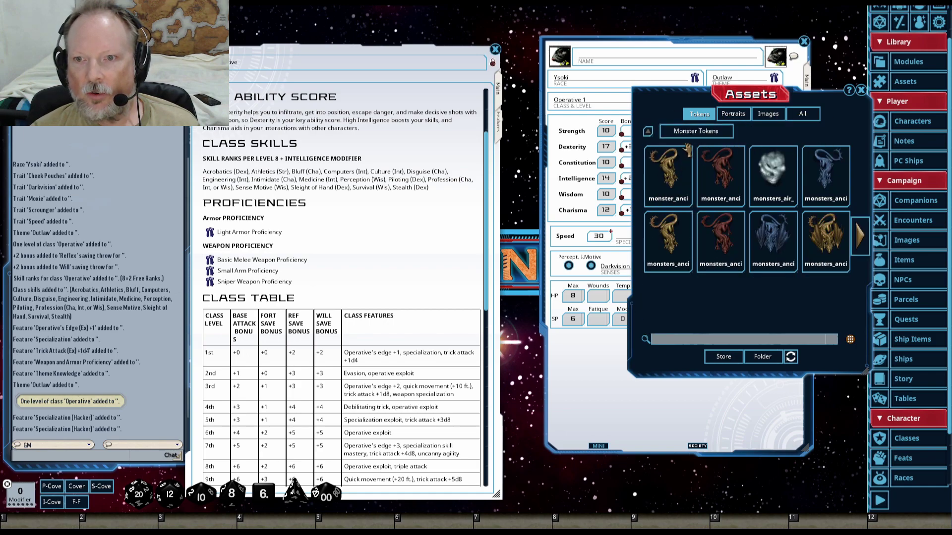
click(647, 131)
click(668, 154)
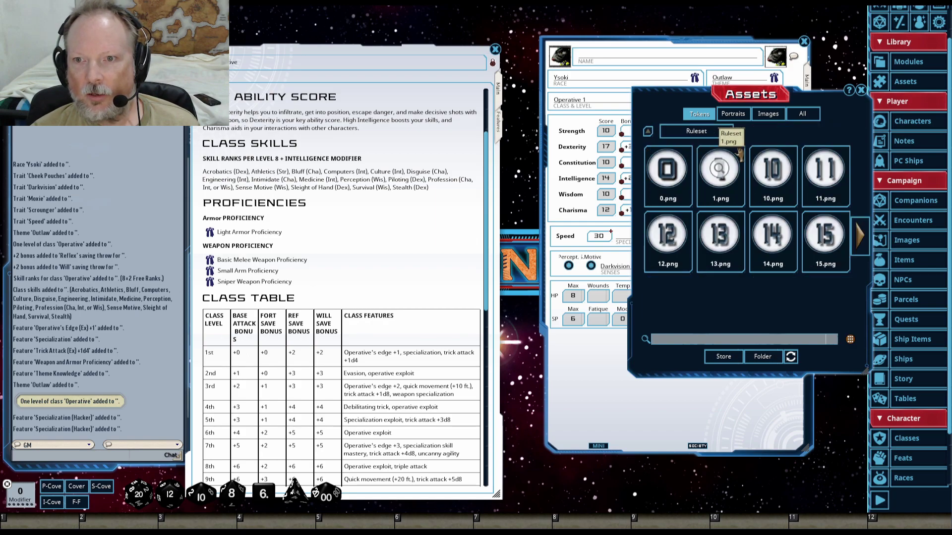
click(647, 133)
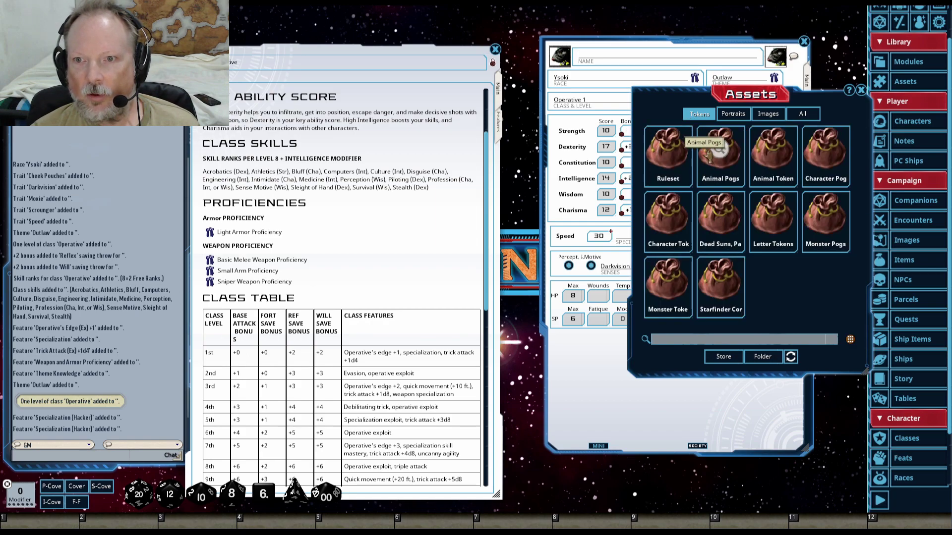
Step: Replace the character's token with a human male pog from the Character Pogs folder, and close the assets window
click(820, 157)
drag(744, 95, 454, 131)
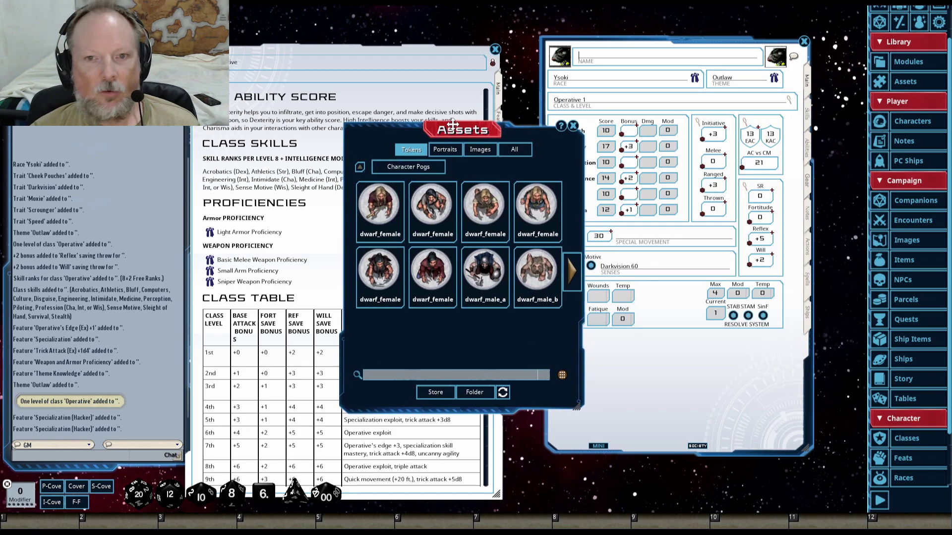
click(576, 282)
click(577, 282)
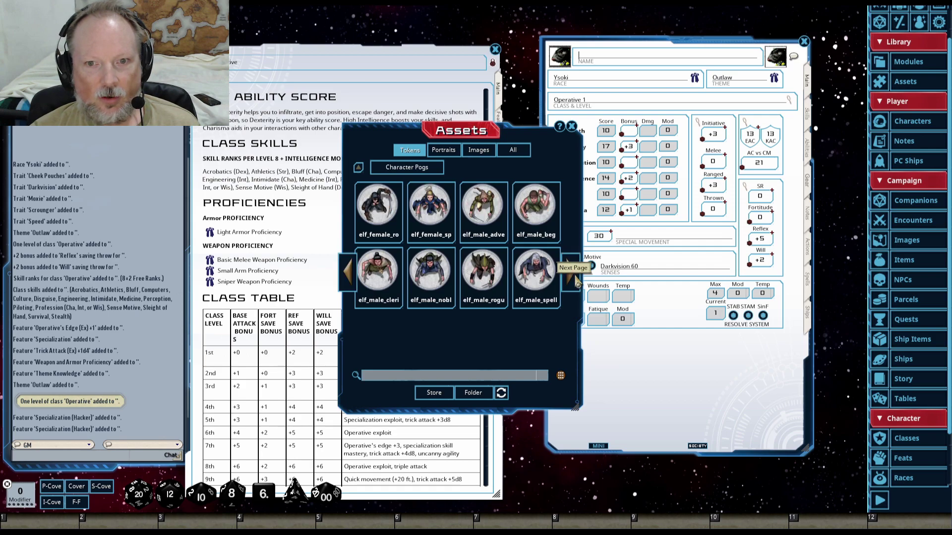
click(576, 282)
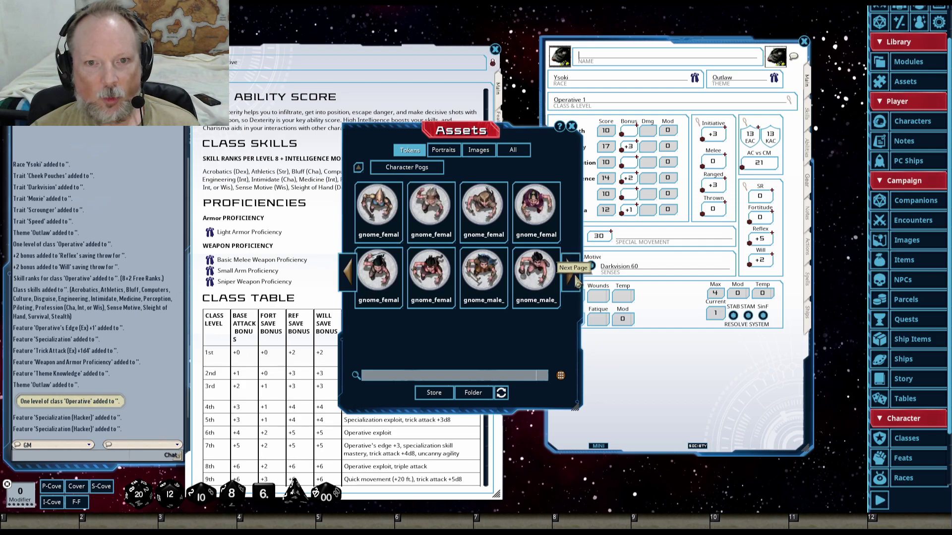
click(576, 282)
click(577, 281)
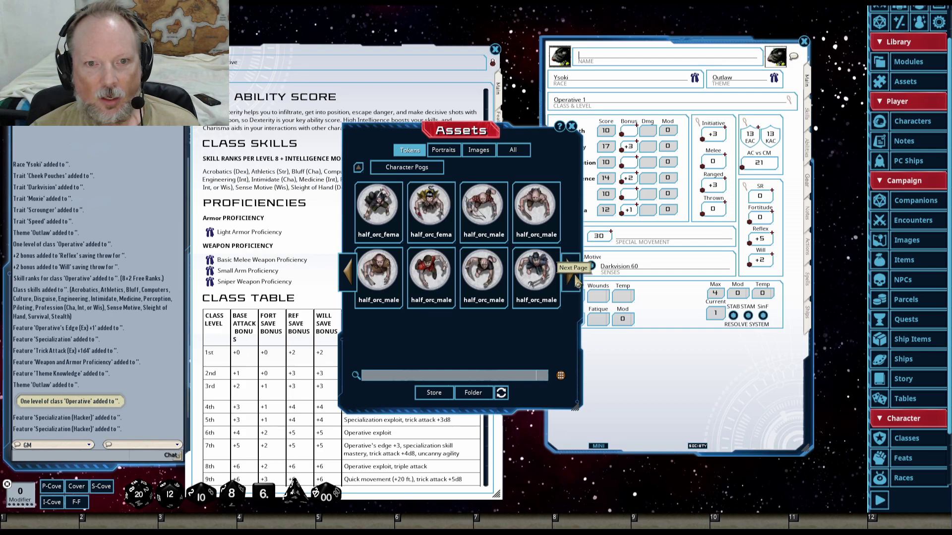
click(576, 282)
click(575, 281)
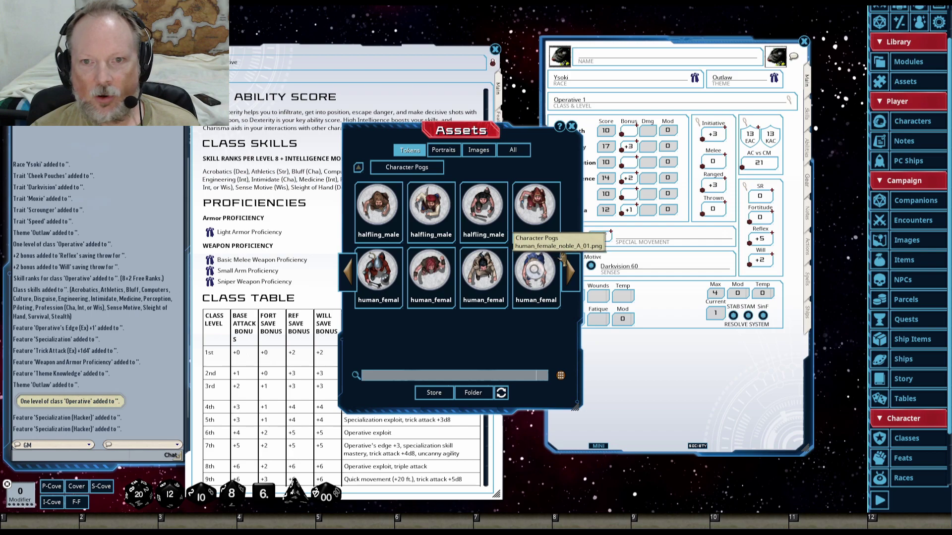
click(571, 280)
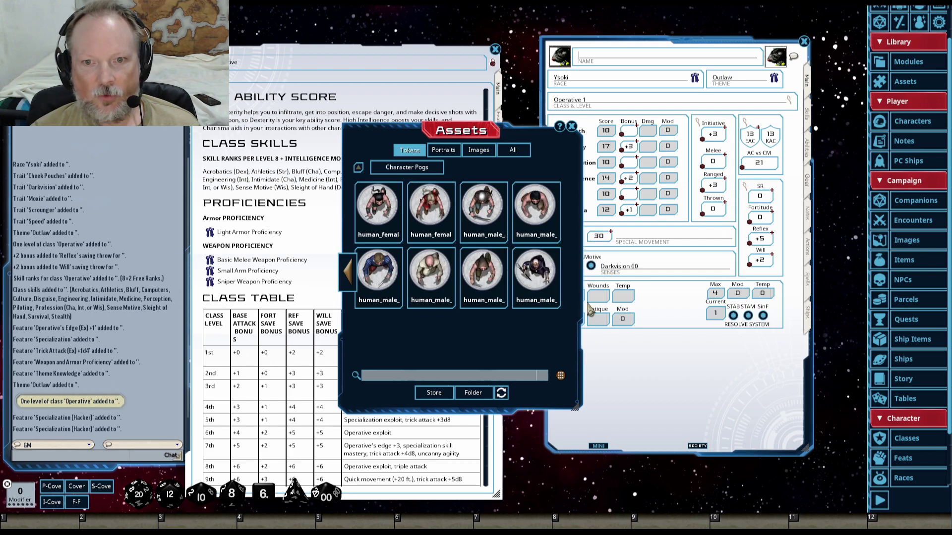
drag(481, 271, 778, 61)
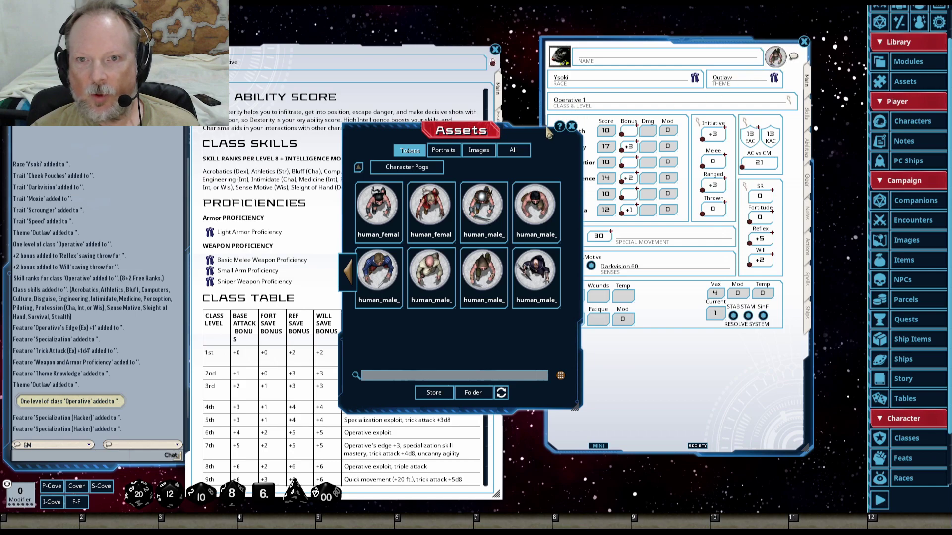
click(572, 126)
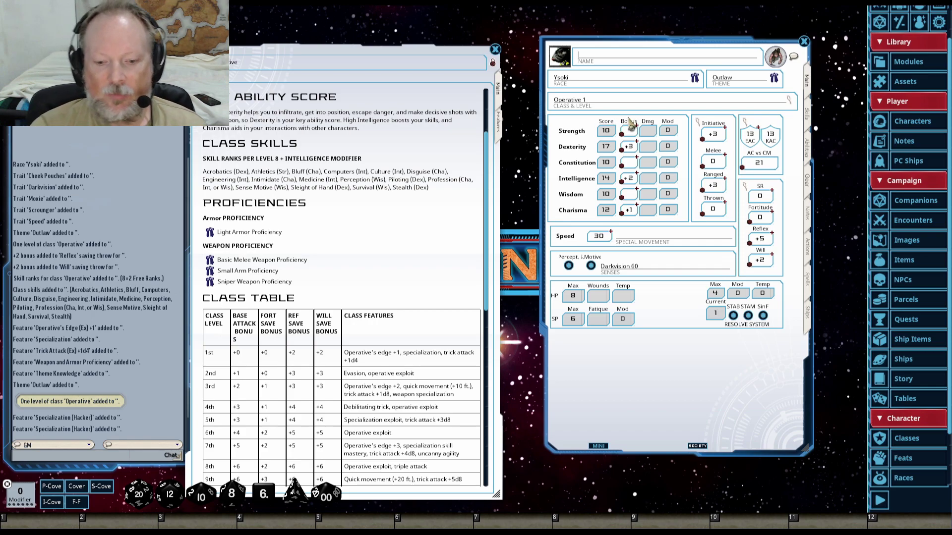
Step: Name the character Helsinki and open the character's gear inventory
text(Helsinki)
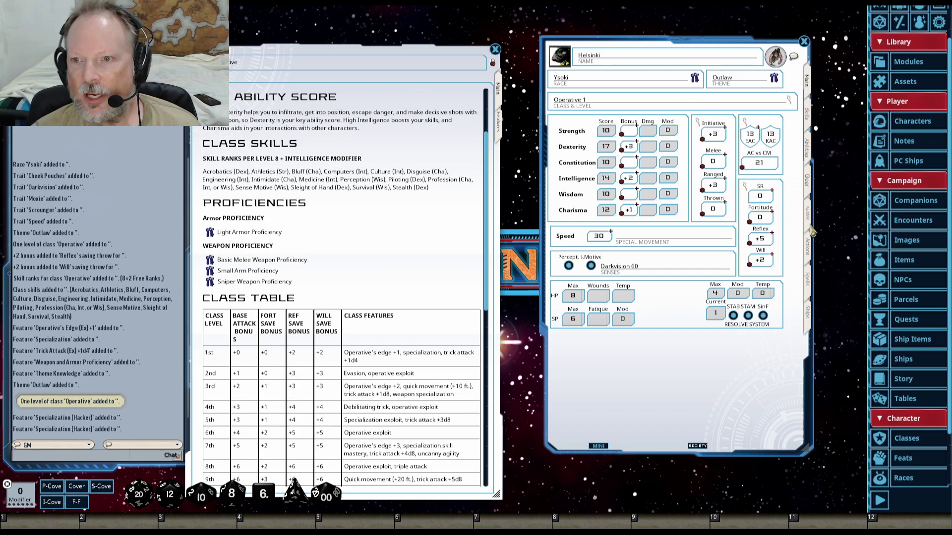
click(808, 179)
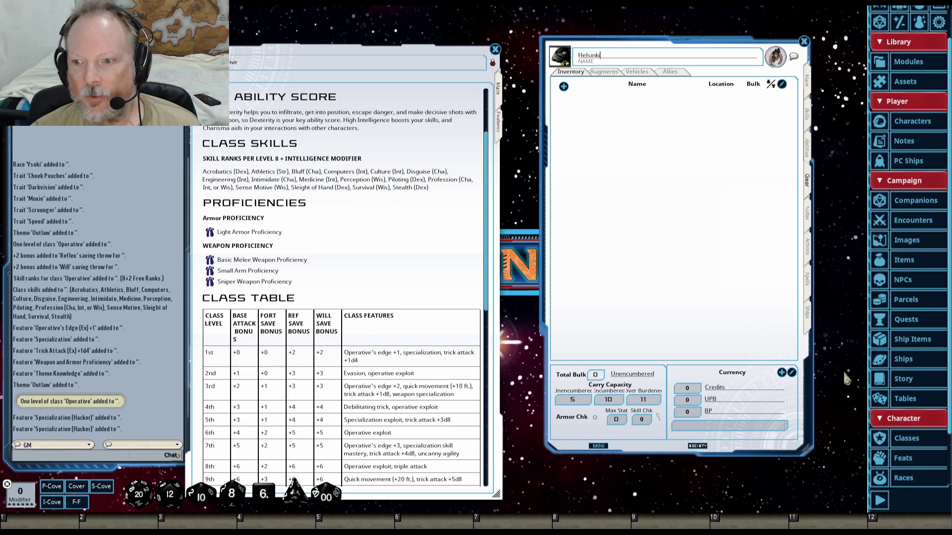
Step: Add the level 1 Second skin light armor from the campaign's armor list to the character's gear inventory
click(880, 267)
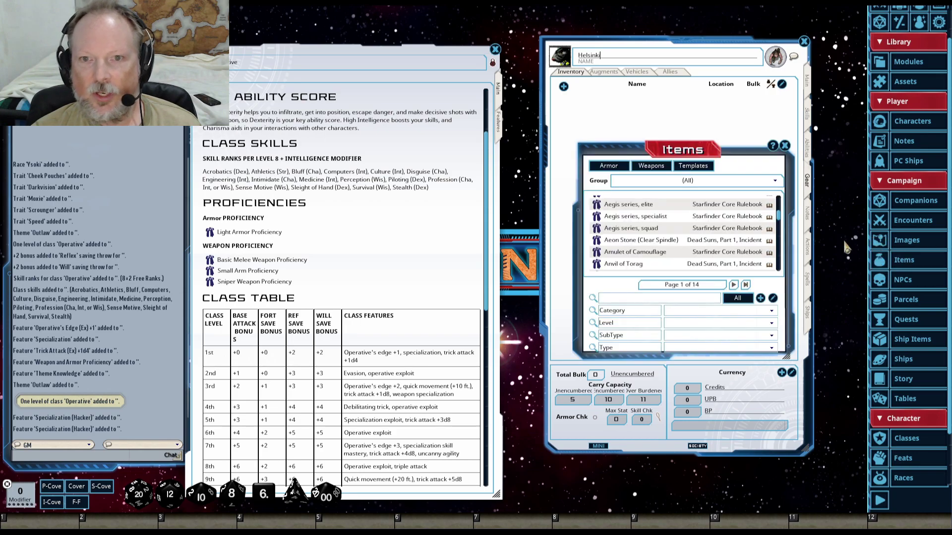
drag(639, 148, 373, 149)
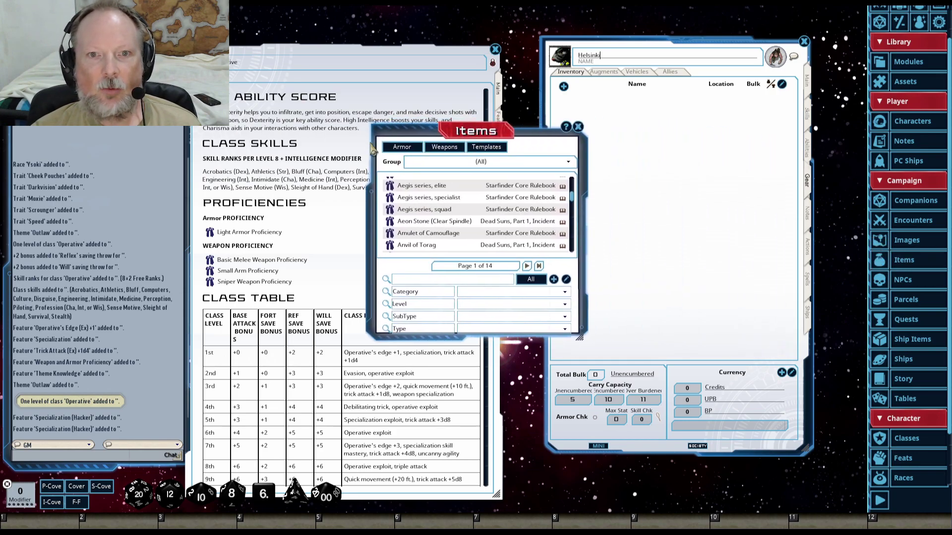
click(400, 148)
drag(498, 142, 280, 127)
drag(534, 165, 317, 92)
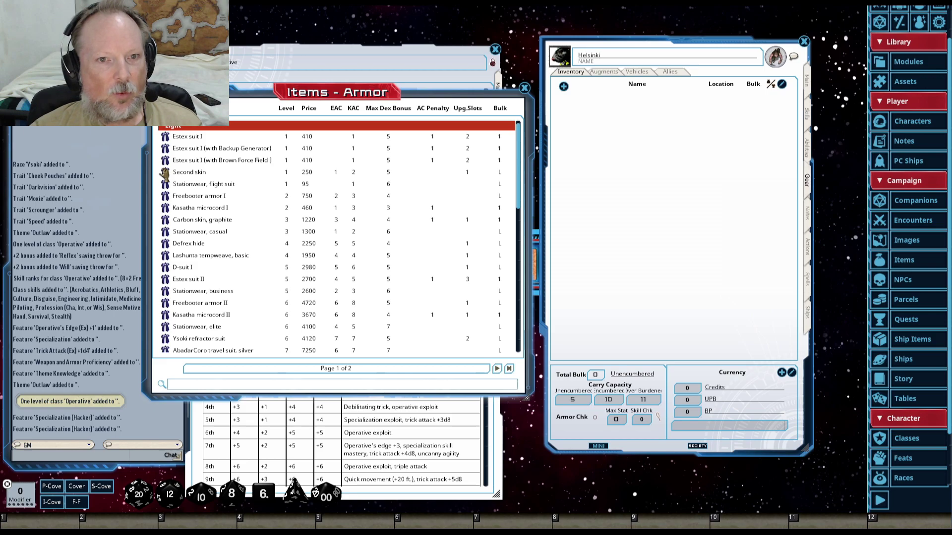
drag(166, 174, 709, 142)
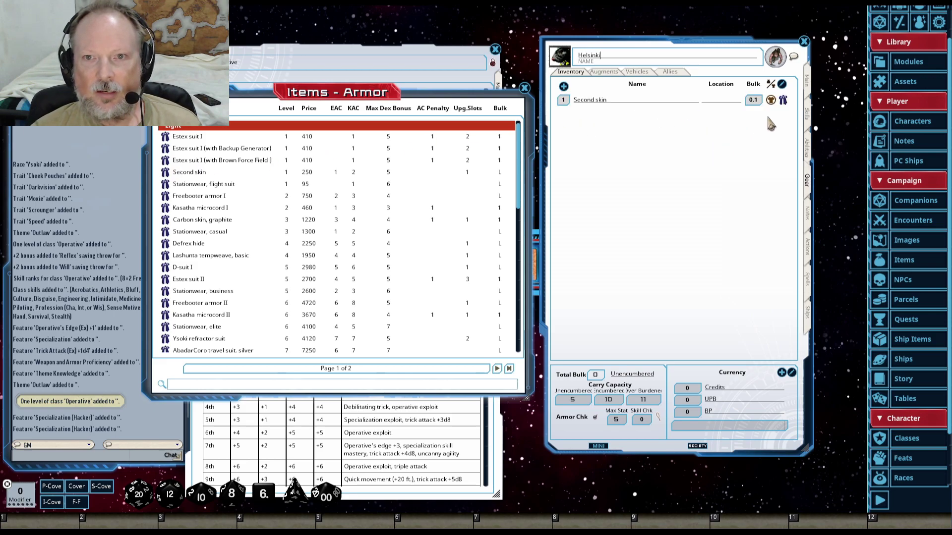
Step: Review the character's main statistics and abilities with the new armor, and return to the gear inventory
click(808, 85)
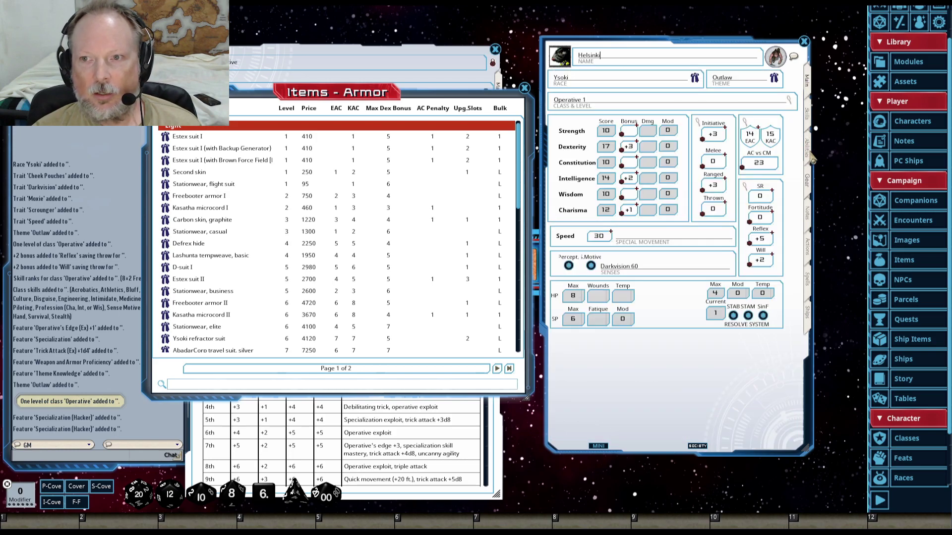
click(812, 155)
click(807, 181)
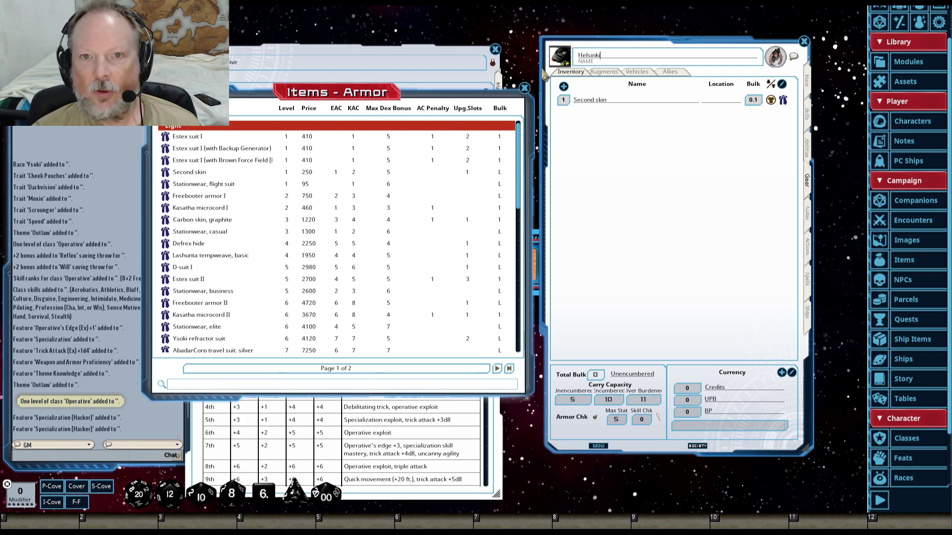
Step: Add two tactical semi-auto pistols from the weapons list to the character's inventory, and close the item lists
click(525, 87)
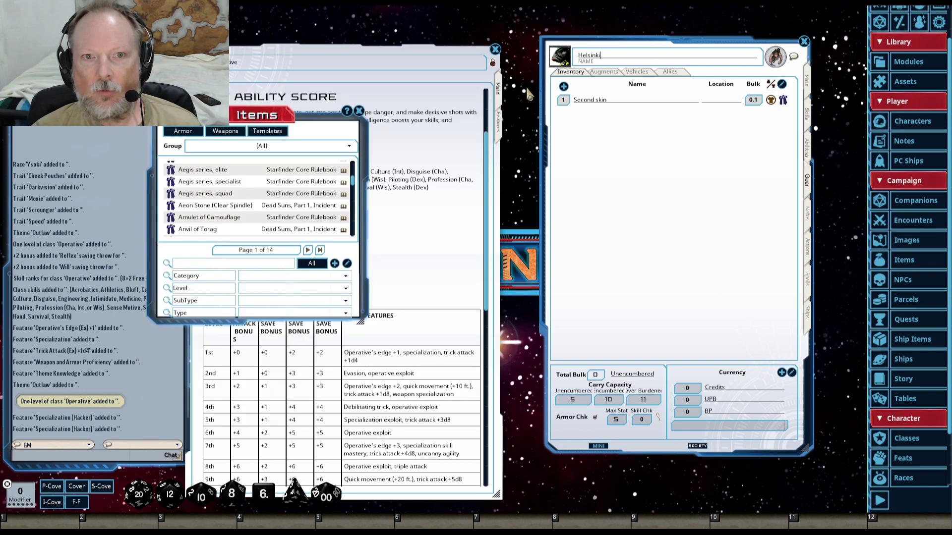
click(231, 132)
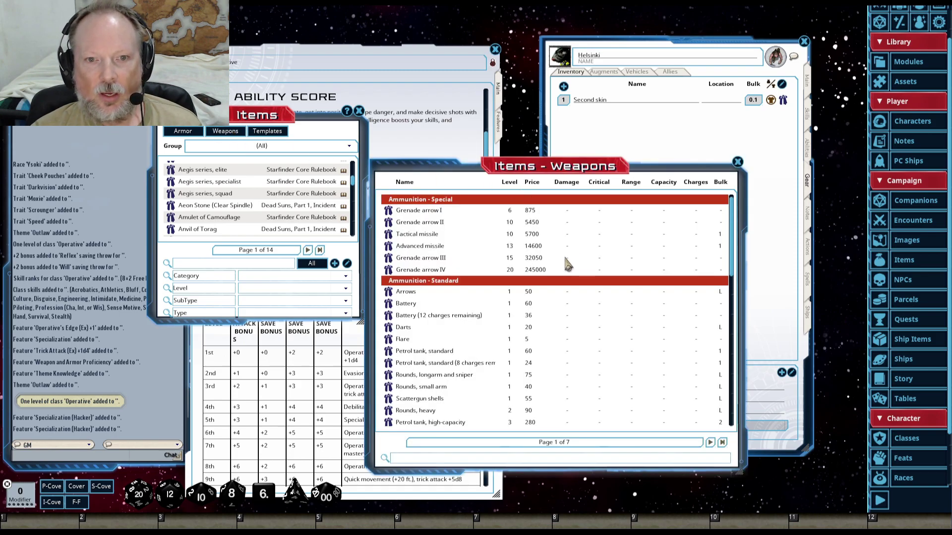
click(722, 442)
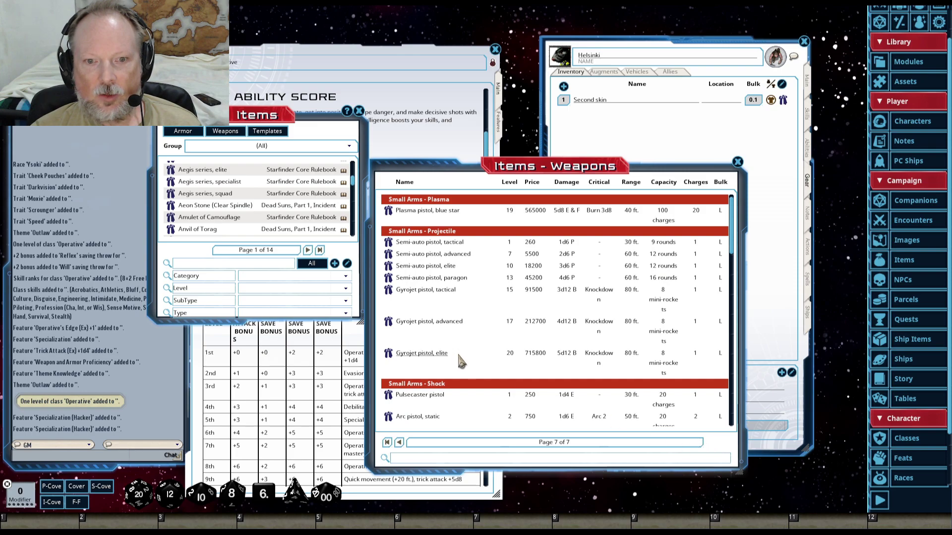
drag(422, 247, 145, 184)
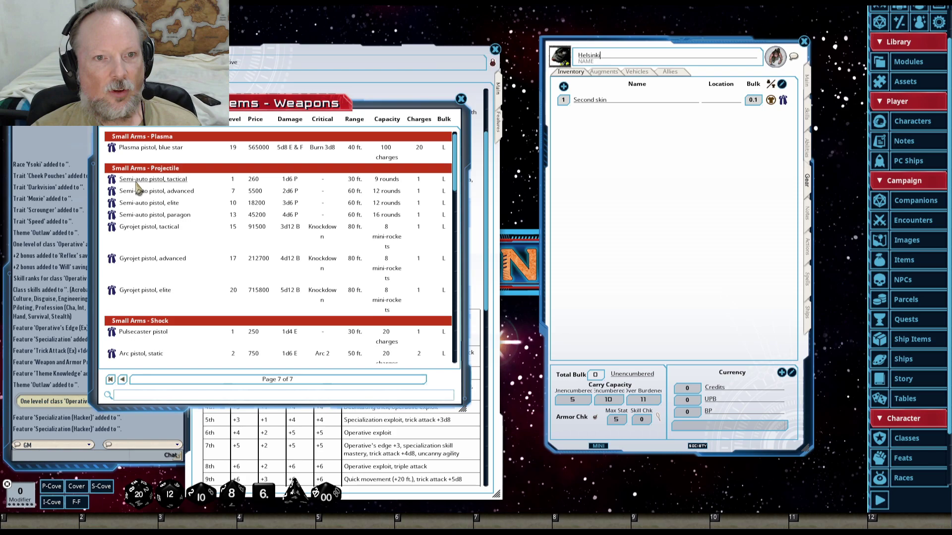
drag(110, 182, 647, 135)
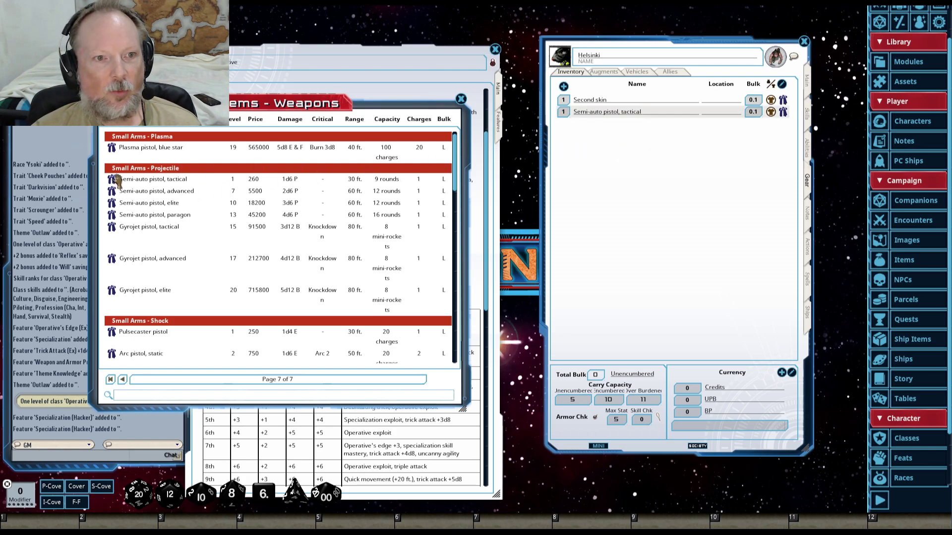
drag(112, 191, 685, 145)
click(461, 99)
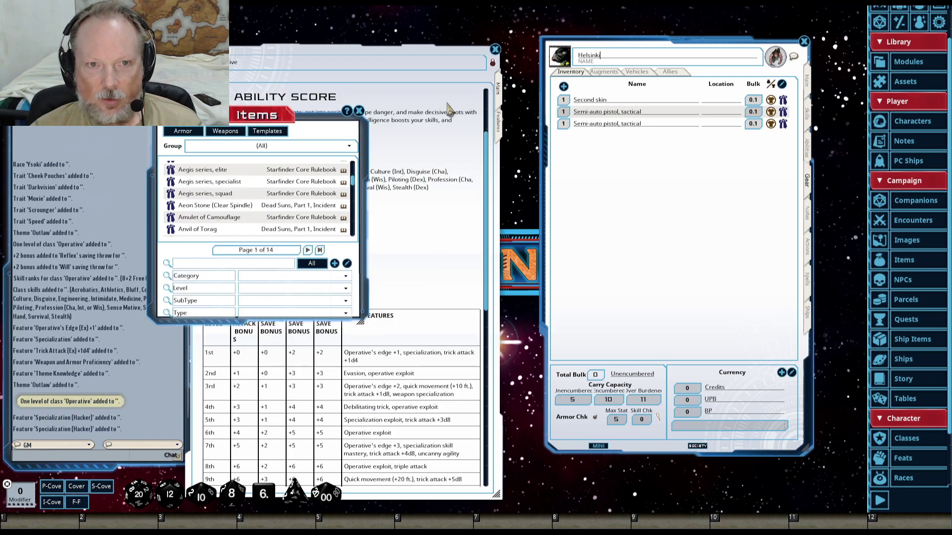
click(359, 111)
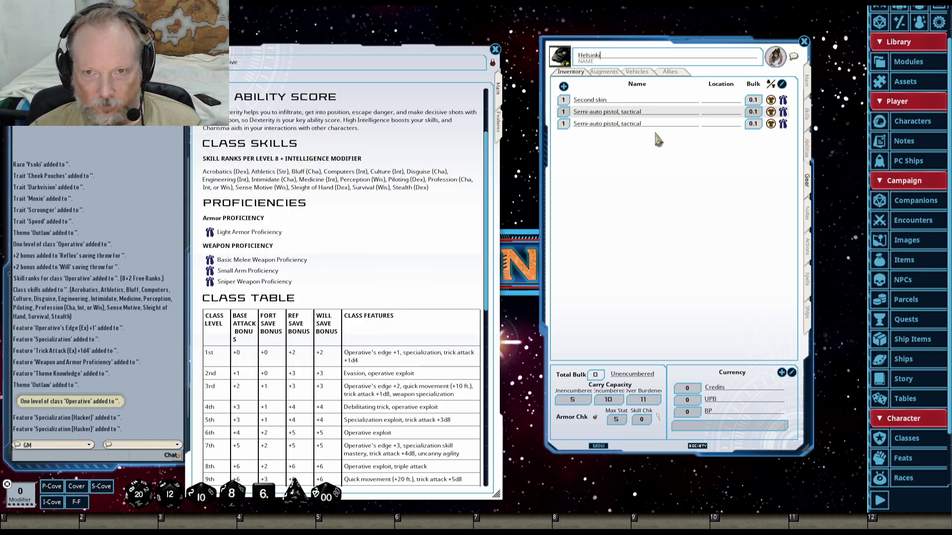
Step: Review the character's main statistics and the attack entries for both pistols, and return to the main page of the sheet
click(807, 83)
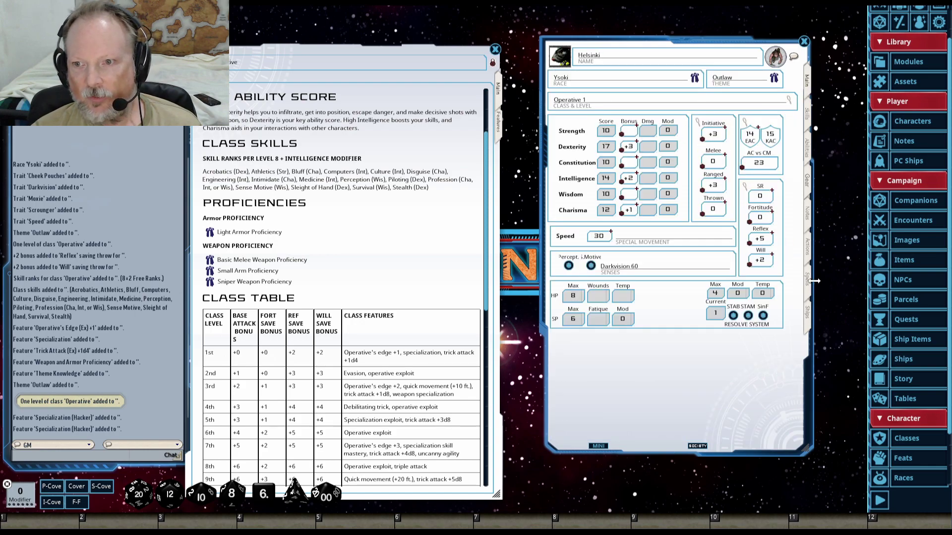
click(808, 257)
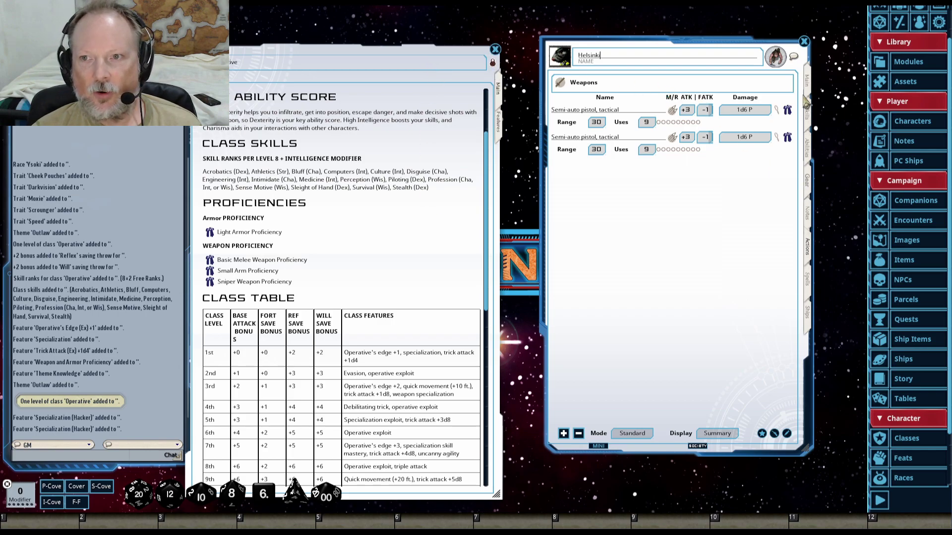
click(808, 84)
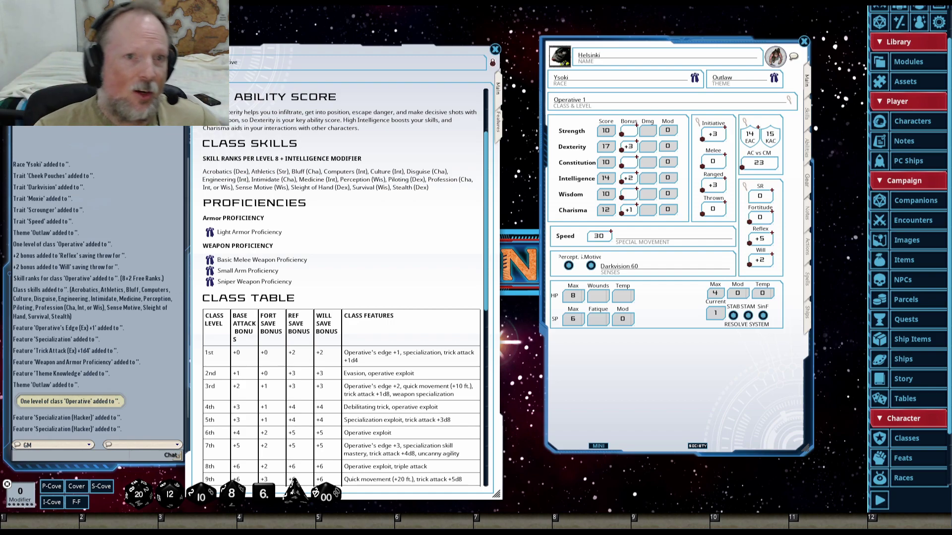
Step: Arrange the character sheet and the Operative class window side by side without overlap, with the character sheet beside the chat
drag(650, 40, 752, 68)
drag(342, 52, 470, 45)
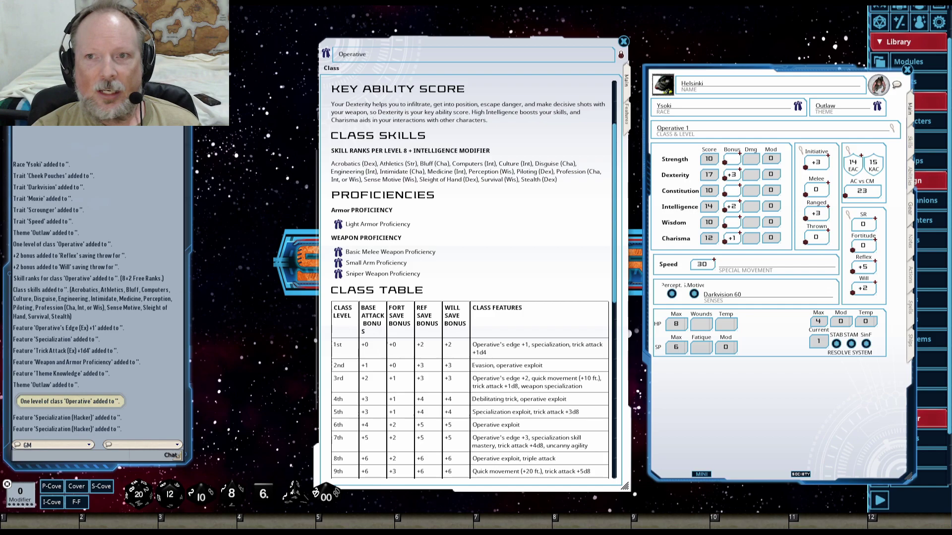
drag(758, 79, 163, 79)
drag(424, 42, 650, 23)
drag(182, 67, 398, 35)
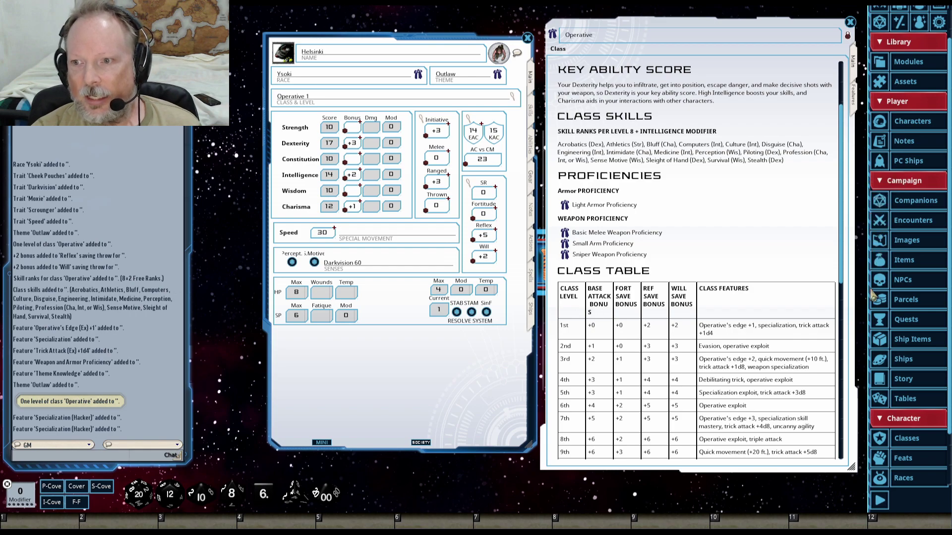
Step: Open the story list of the Dead Suns, Part 1, Incident at Absalom Station module and enlarge its window
click(874, 379)
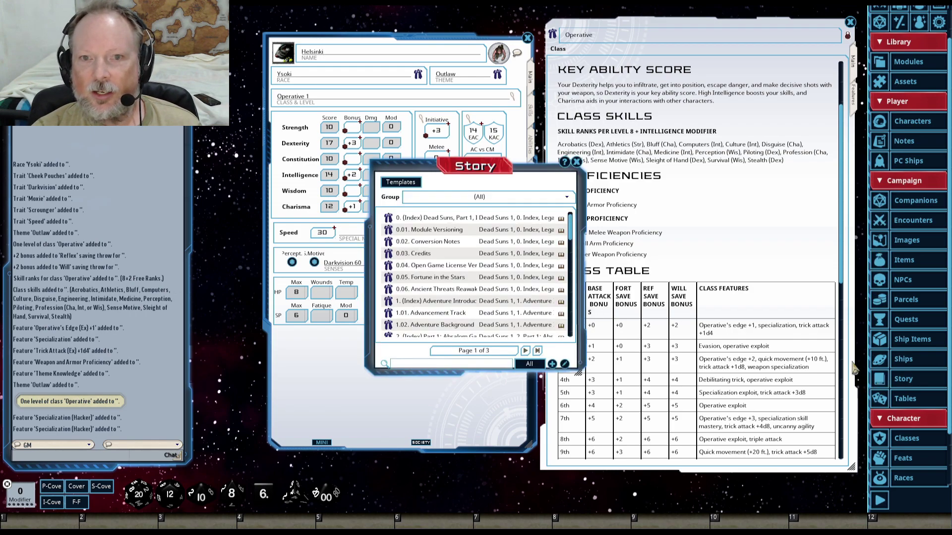
click(575, 162)
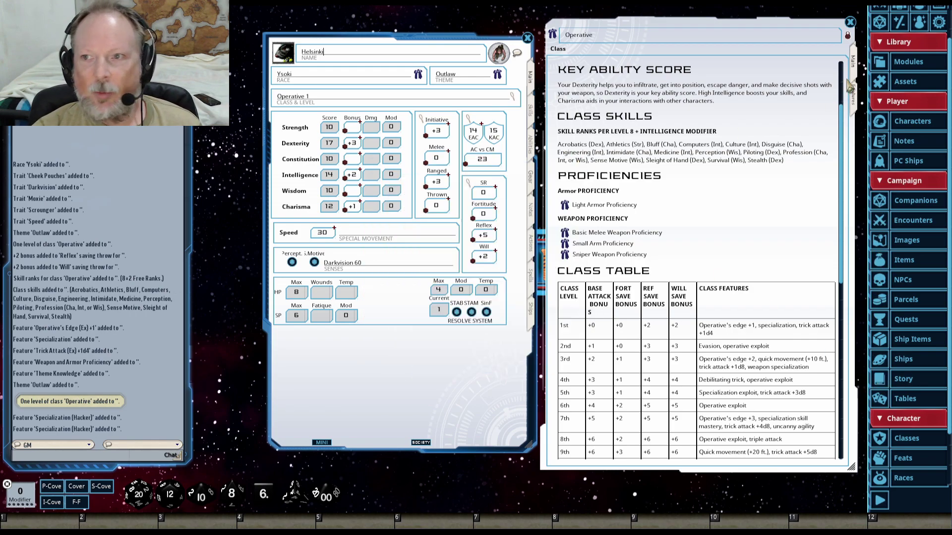
click(907, 62)
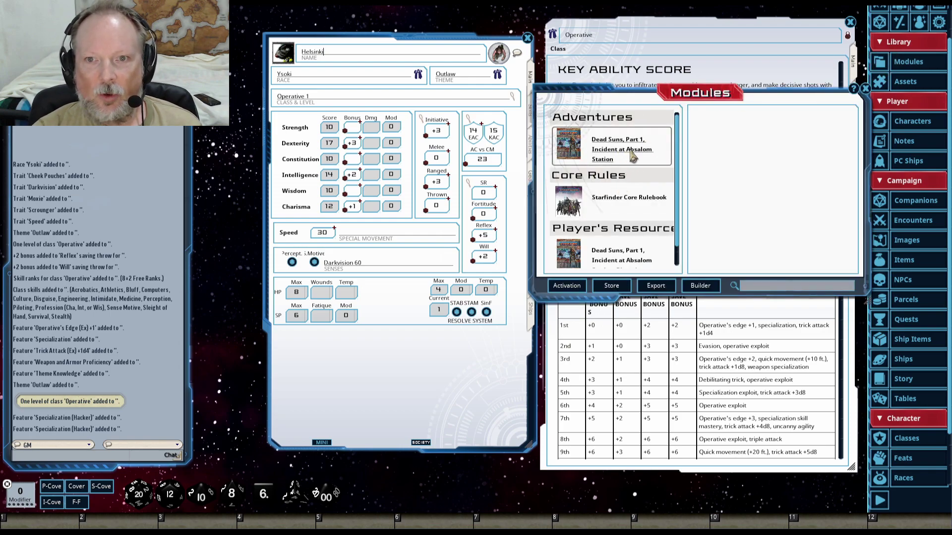
click(611, 158)
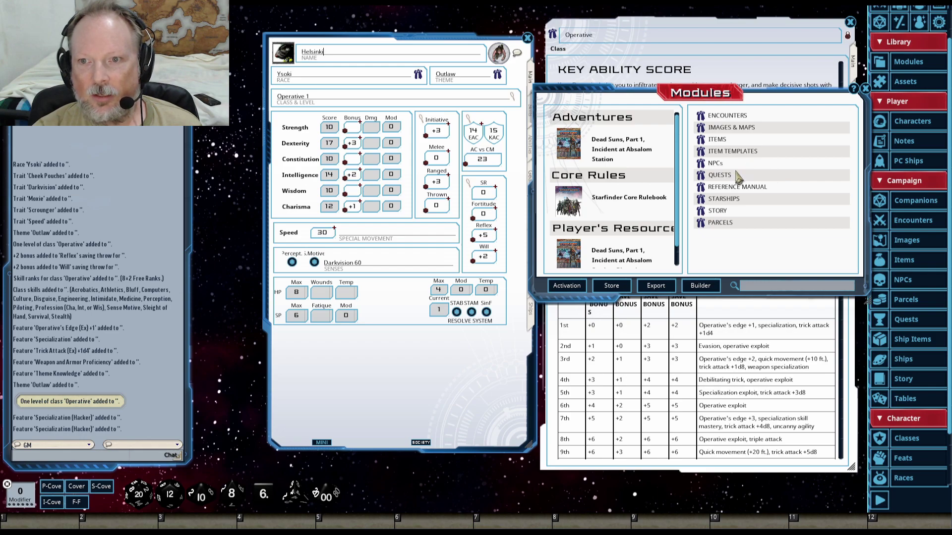
click(703, 212)
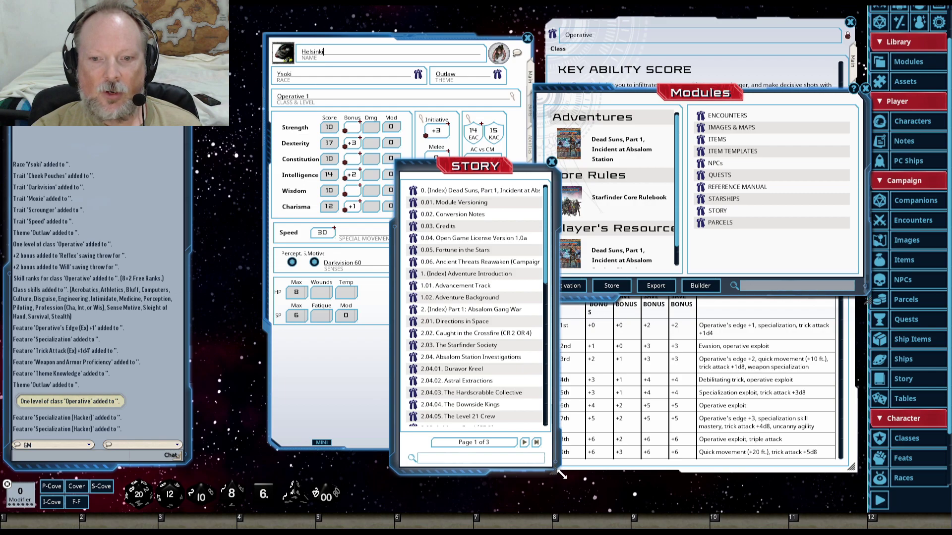
drag(555, 474, 557, 476)
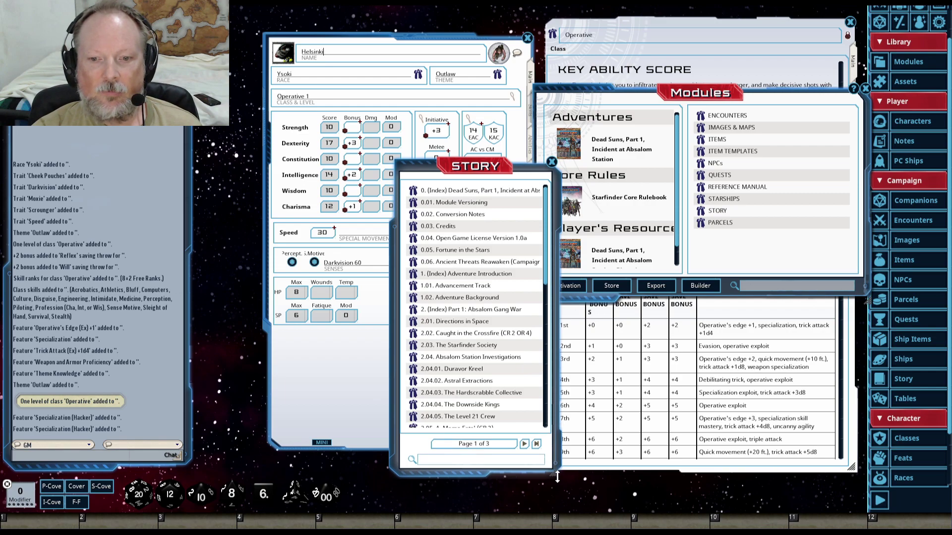
drag(557, 476, 806, 494)
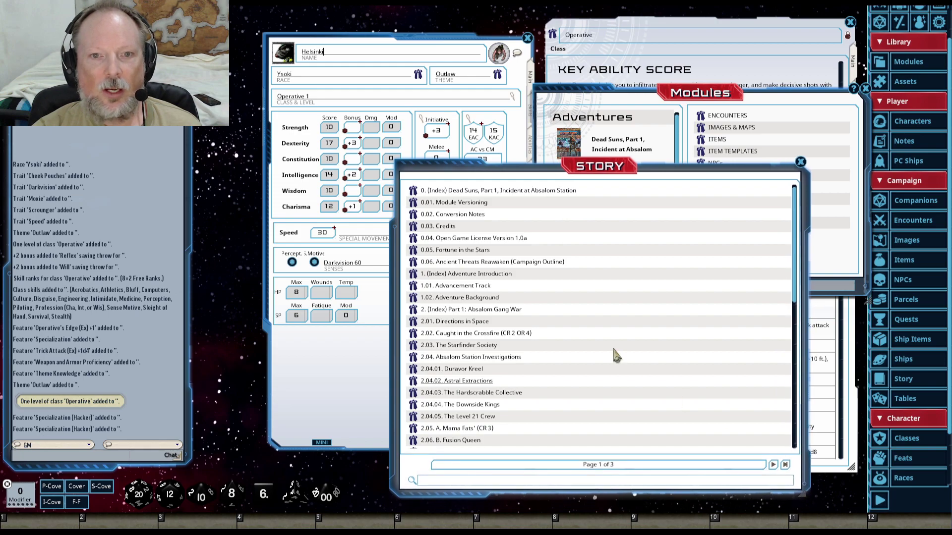
Step: Open the Dead Suns, Part 1 index entry, and enlarge and reposition it so the full title and contents are readable
click(414, 190)
drag(841, 14, 557, 45)
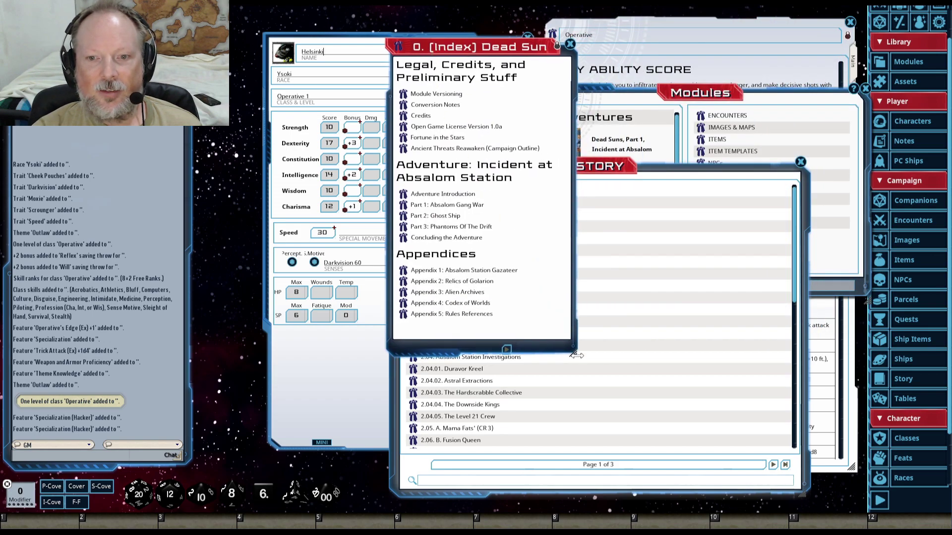
drag(576, 354, 912, 452)
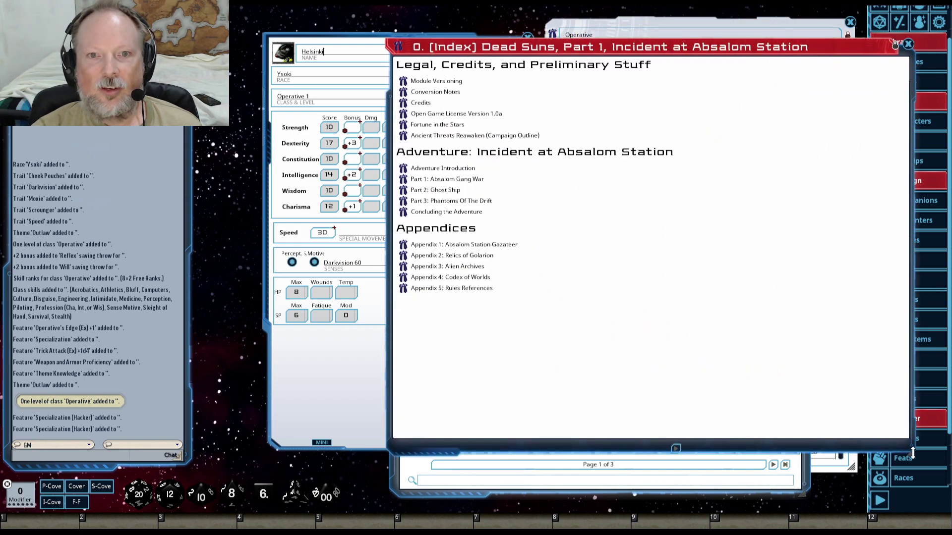
drag(647, 55, 674, 63)
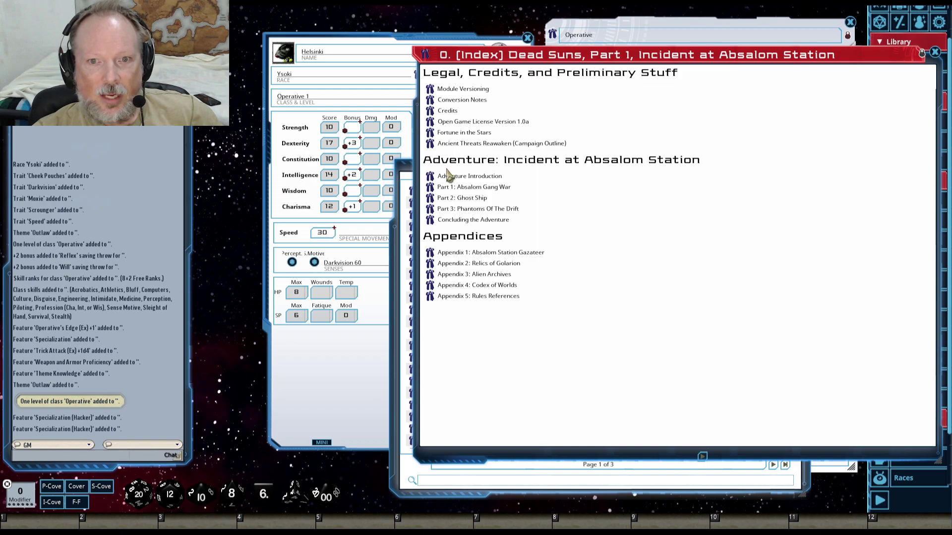
Step: Open the Adventure Introduction from the index, view its Jumping Into Battle image, and close the image
click(430, 178)
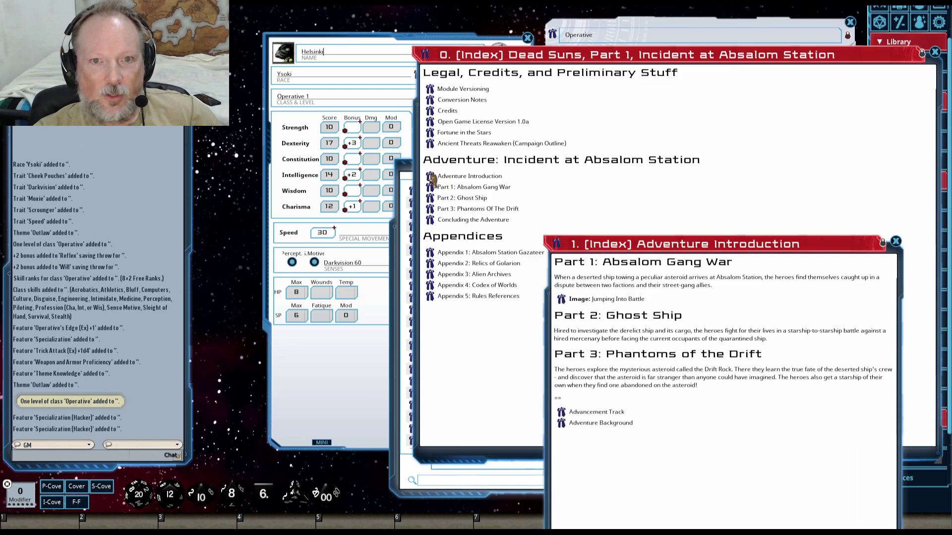
drag(623, 241, 606, 99)
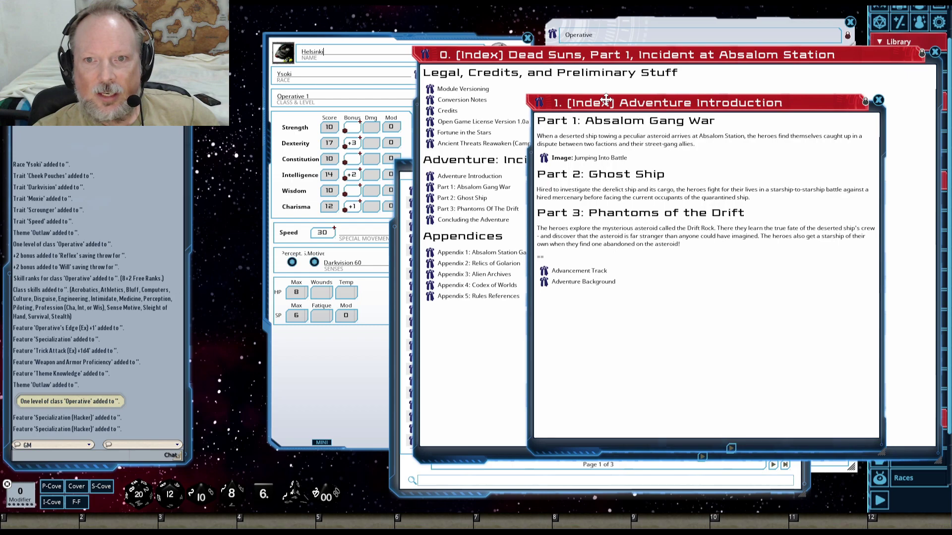
click(544, 159)
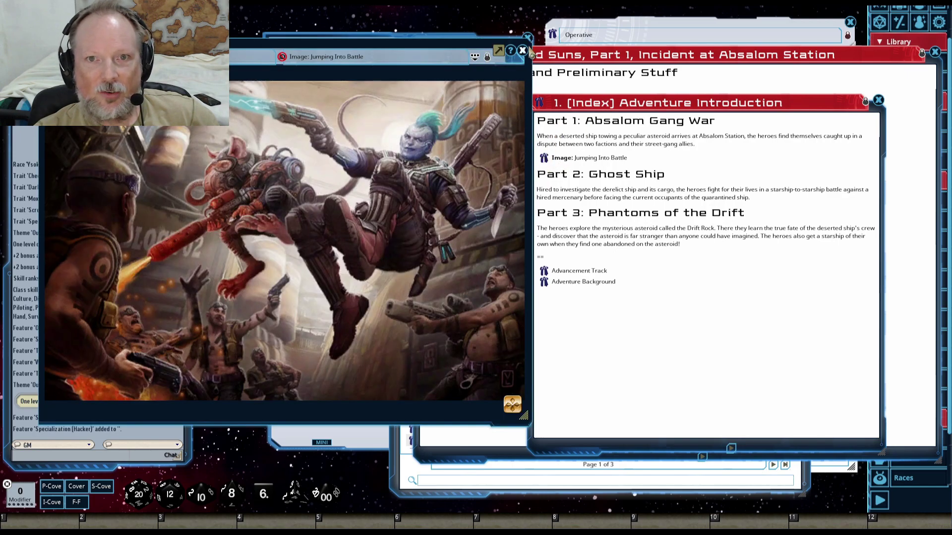
click(522, 51)
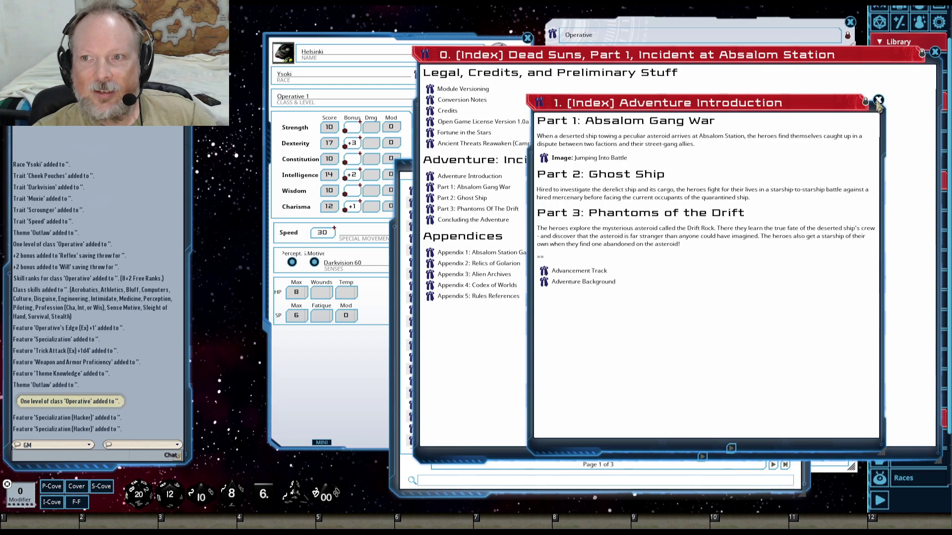
Step: Close the Adventure Introduction, index, story list and Modules windows, and return to the character sheet
click(878, 100)
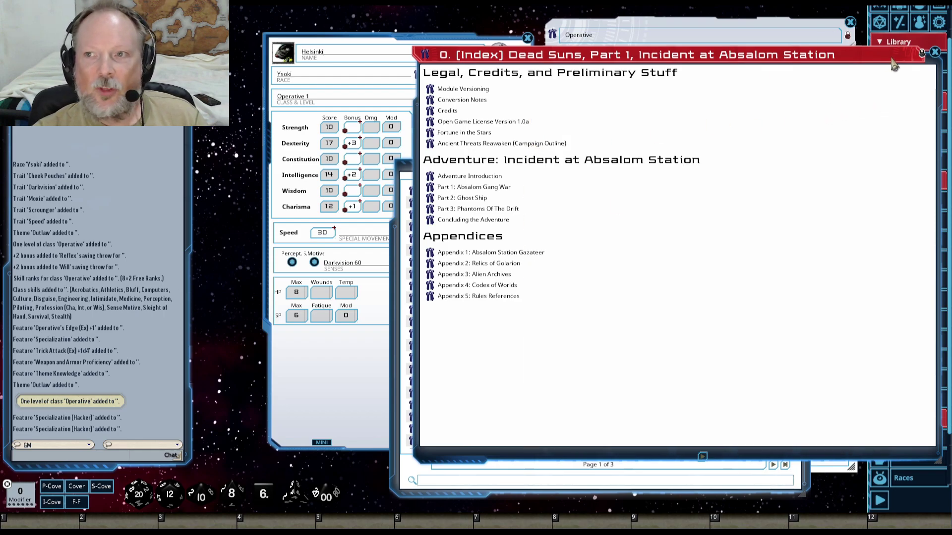
click(935, 52)
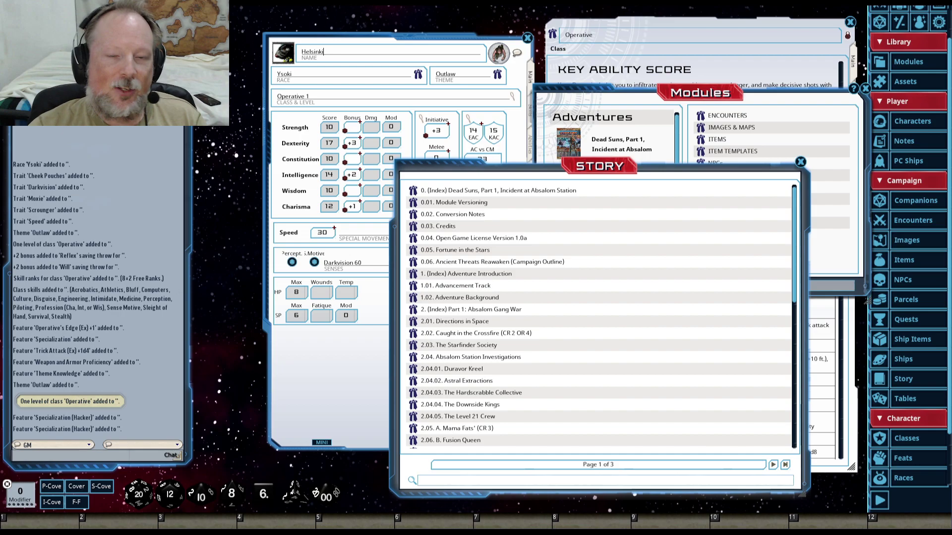
click(800, 161)
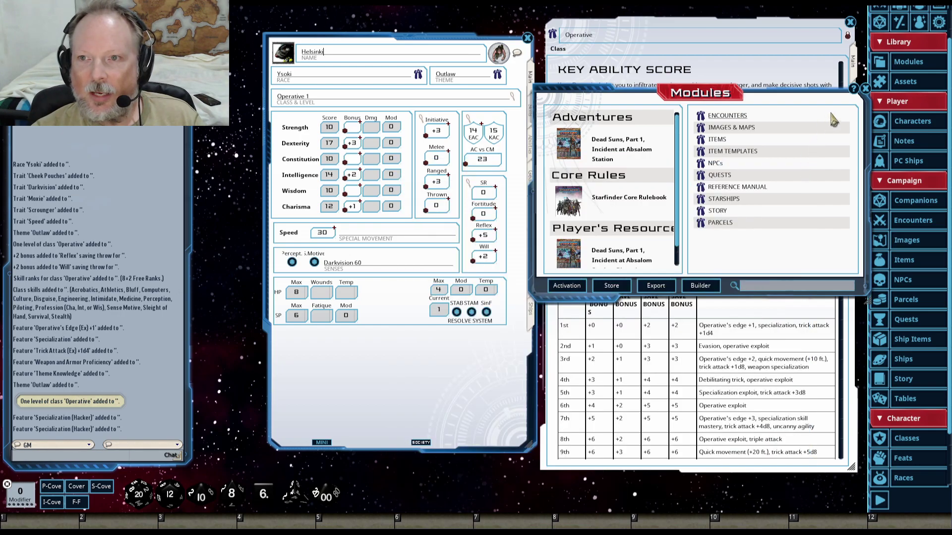
click(864, 88)
click(327, 51)
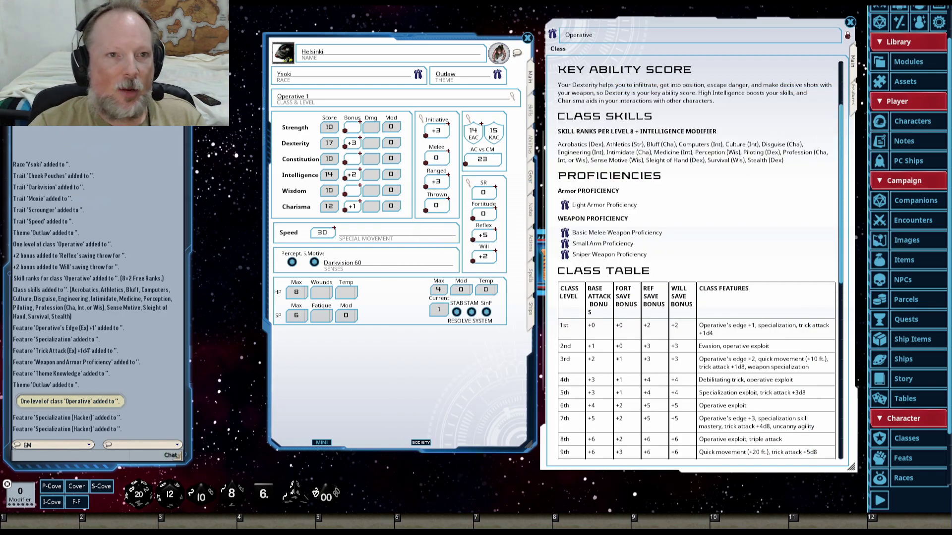